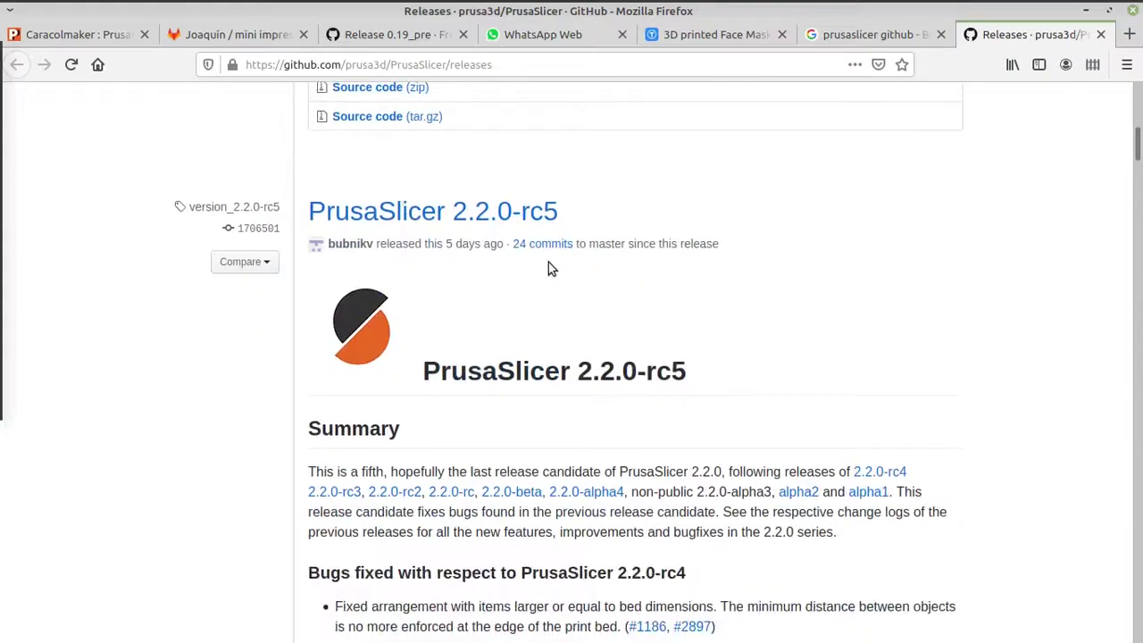
# Look through the PrusaSlicer 2.2.0 release candidate and beta notes, and return to the start of the releases page.
pyautogui.scroll(-20, 581, 268)
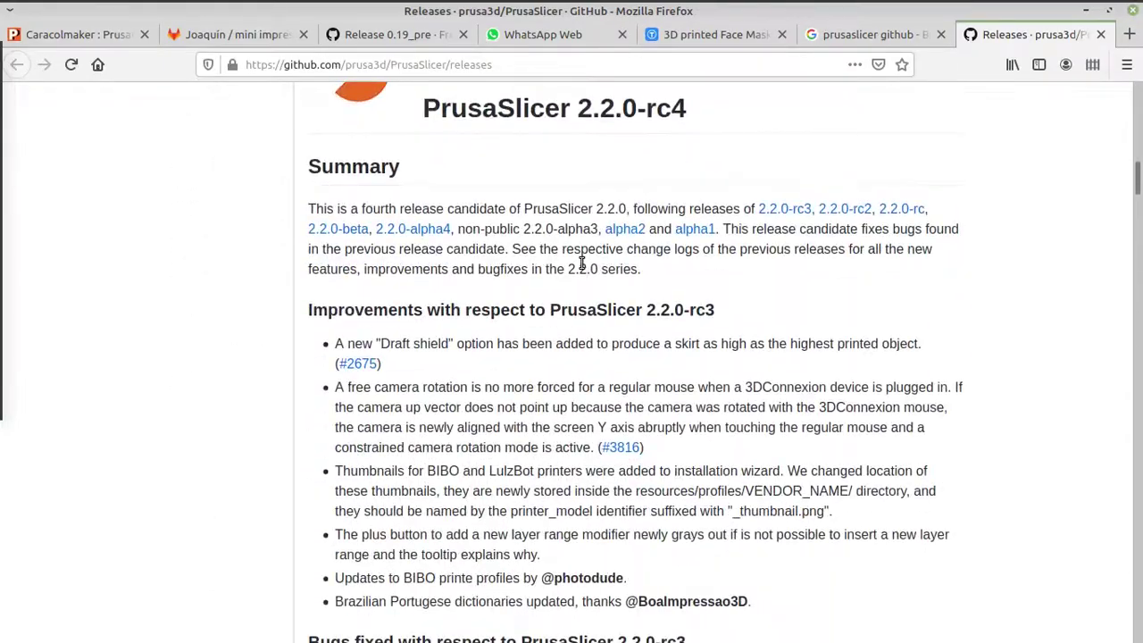
pyautogui.scroll(-20, 580, 268)
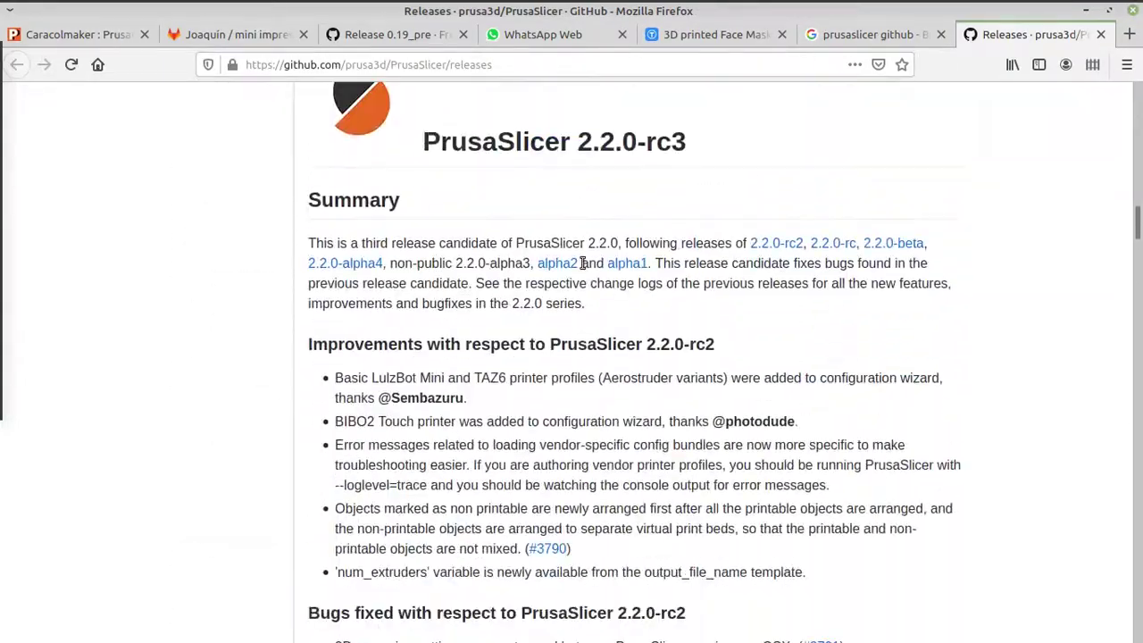
pyautogui.scroll(-20, 583, 264)
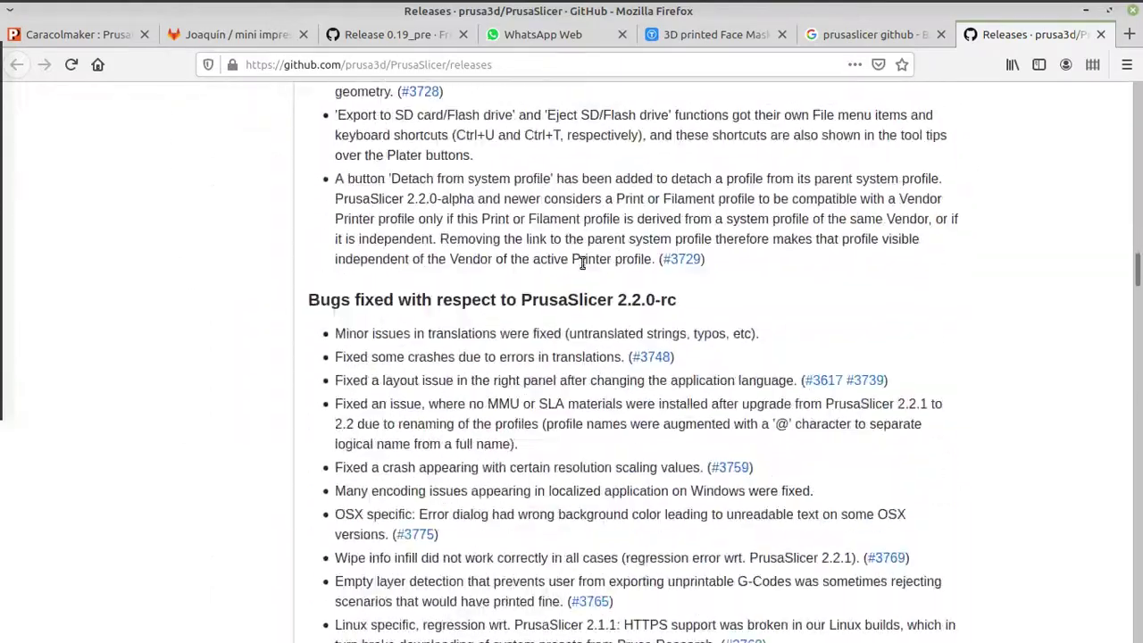
pyautogui.scroll(-15, 589, 263)
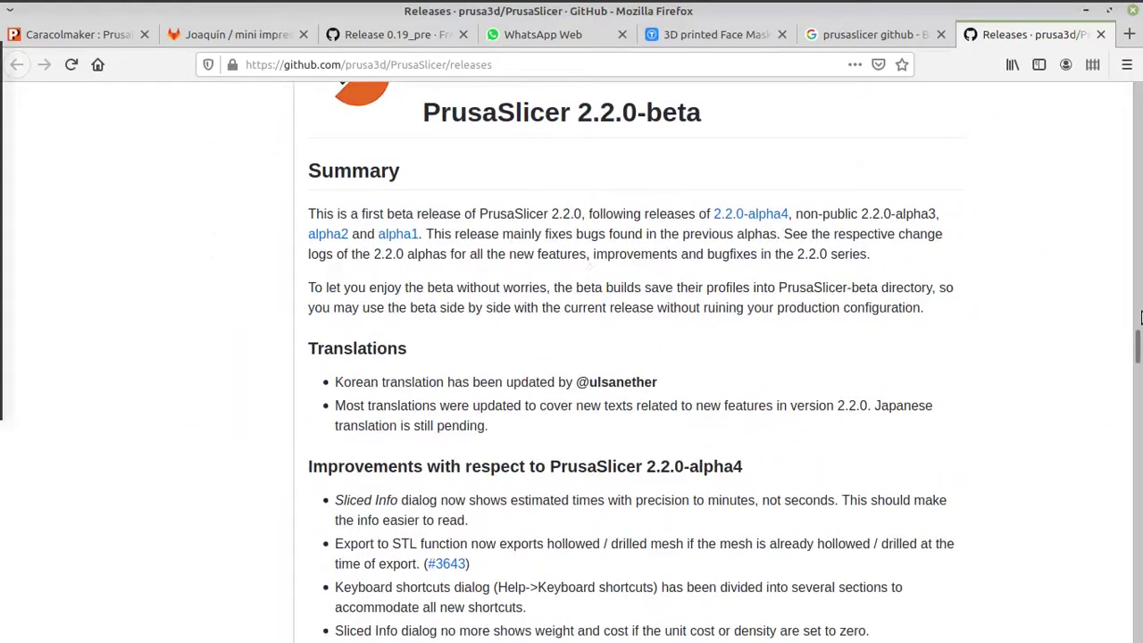
pyautogui.moveTo(1140, 346); pyautogui.dragTo(1079, 77)
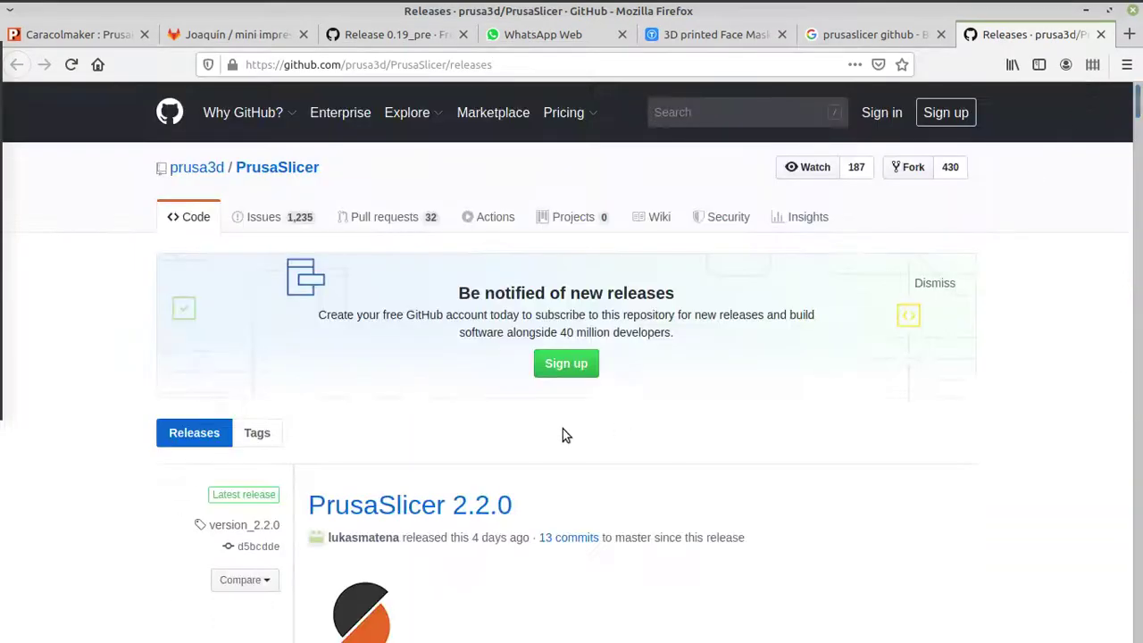
# Download PrusaSlicer-2.2.0+linux-x64-202003211856.AppImage from the 2.2.0 release assets and save it in the APPIMAGE folder.
pyautogui.scroll(-3, 554, 428)
pyautogui.scroll(-3, 462, 313)
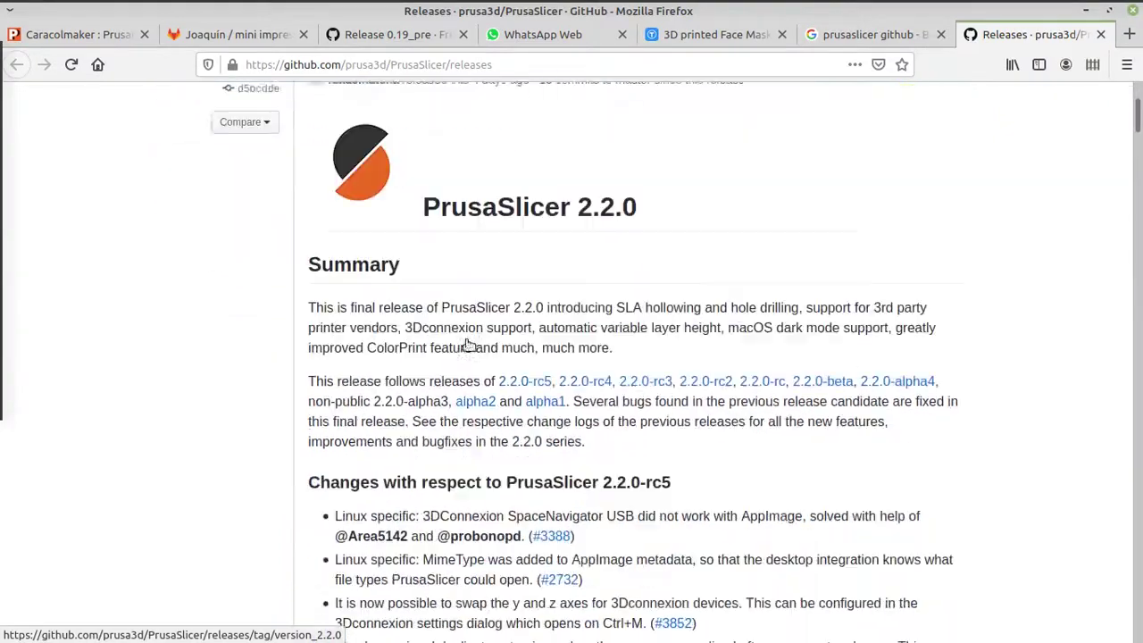
pyautogui.scroll(-3, 466, 344)
pyautogui.scroll(2, 503, 281)
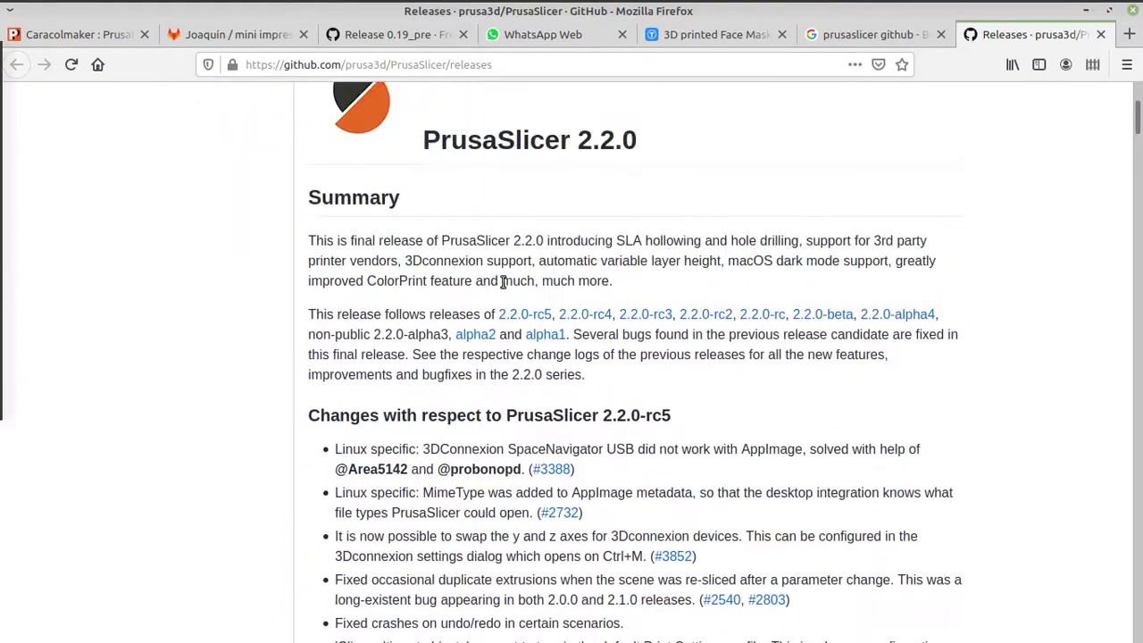
pyautogui.scroll(-10, 502, 281)
pyautogui.scroll(4, 498, 278)
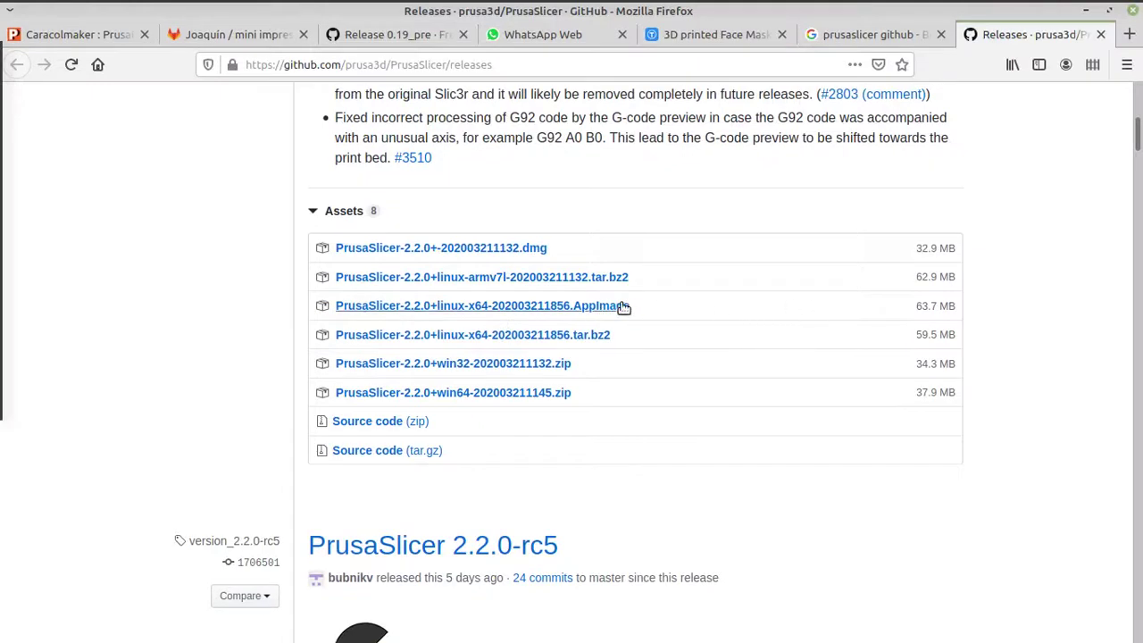
pyautogui.click(548, 315)
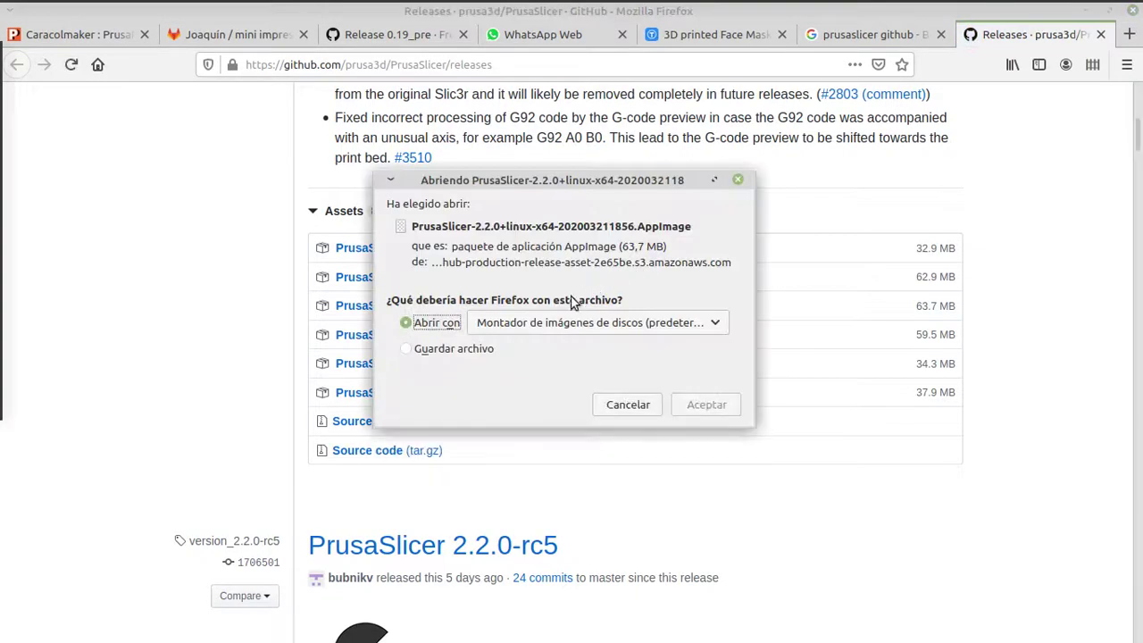
pyautogui.click(442, 350)
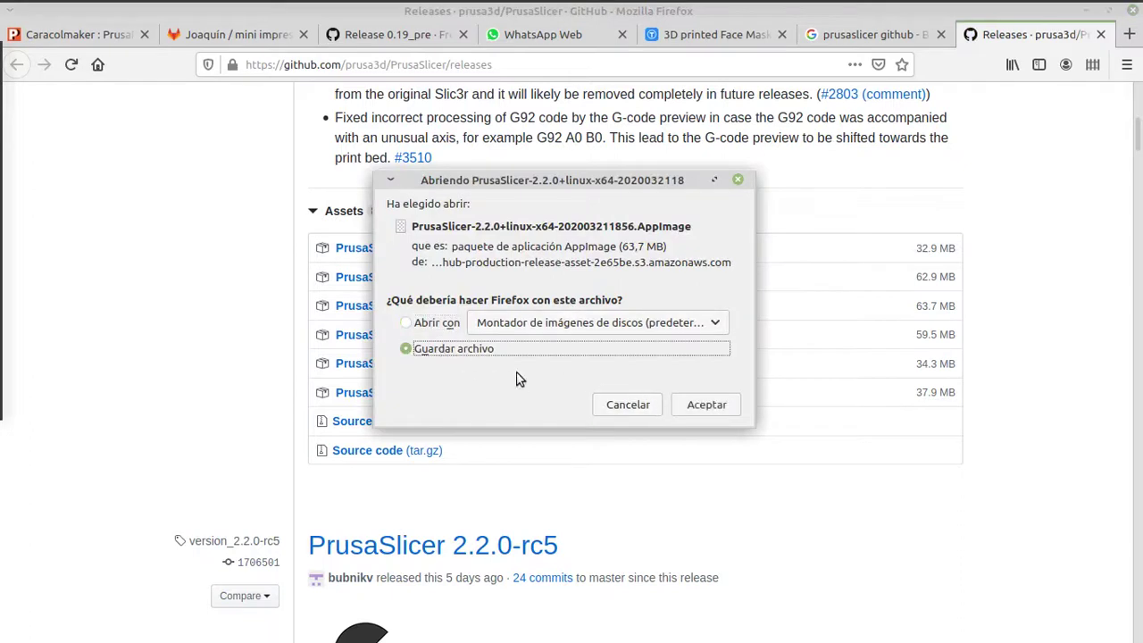
pyautogui.click(705, 404)
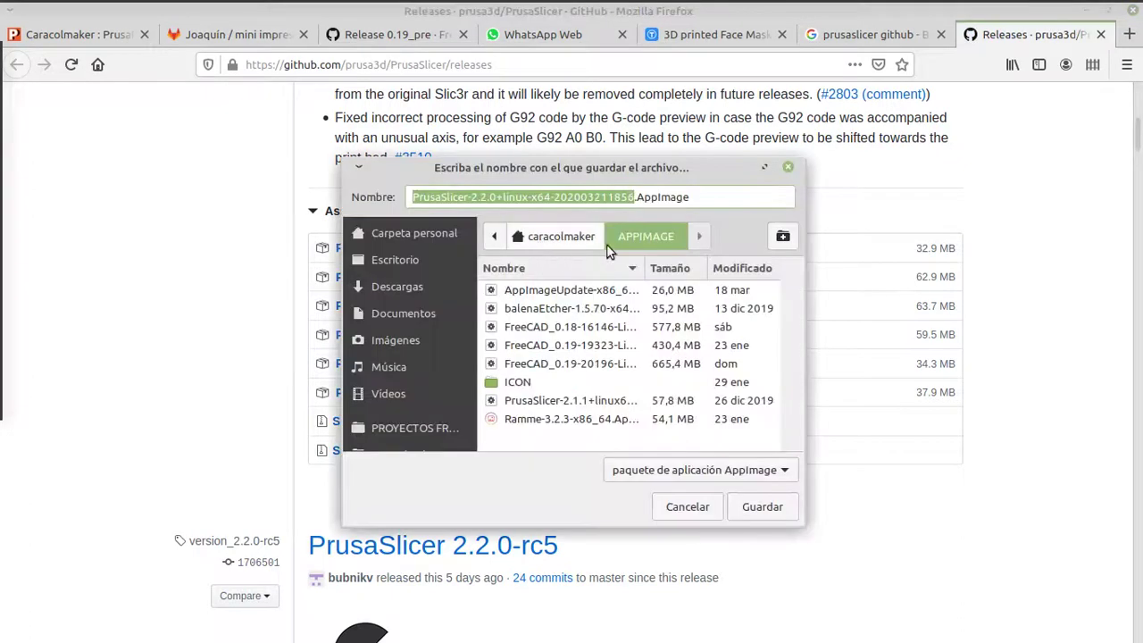
pyautogui.click(760, 513)
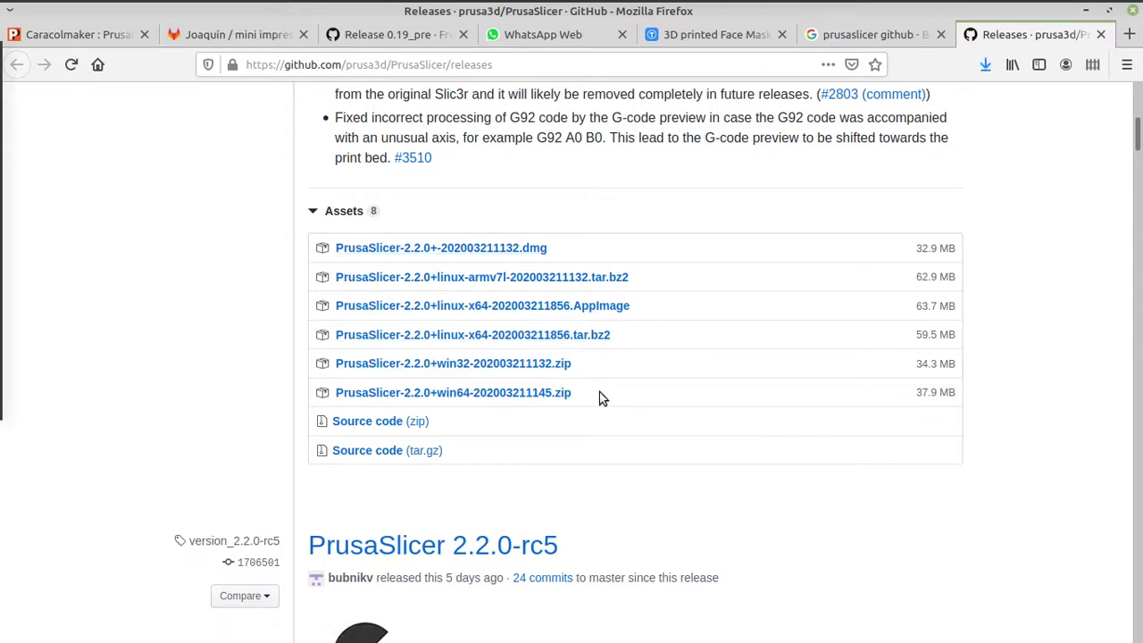
# Open the downloaded AppImage's folder in the file manager and allow the PrusaSlicer 2.2.0 file to run as a program.
pyautogui.click(987, 72)
pyautogui.click(976, 114)
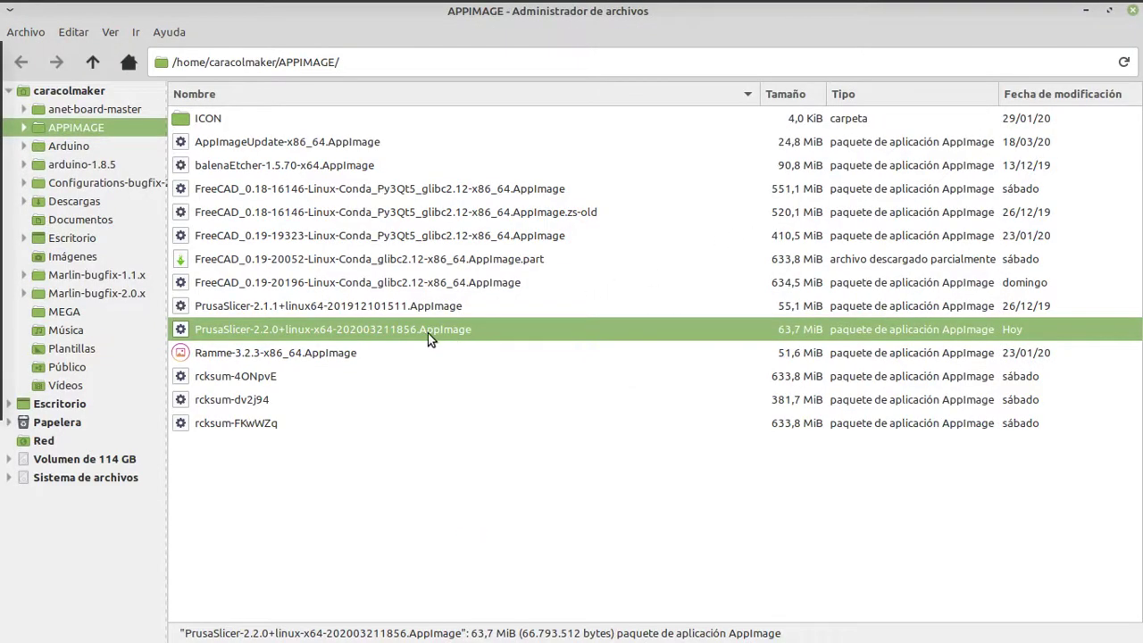
pyautogui.rightClick(428, 333)
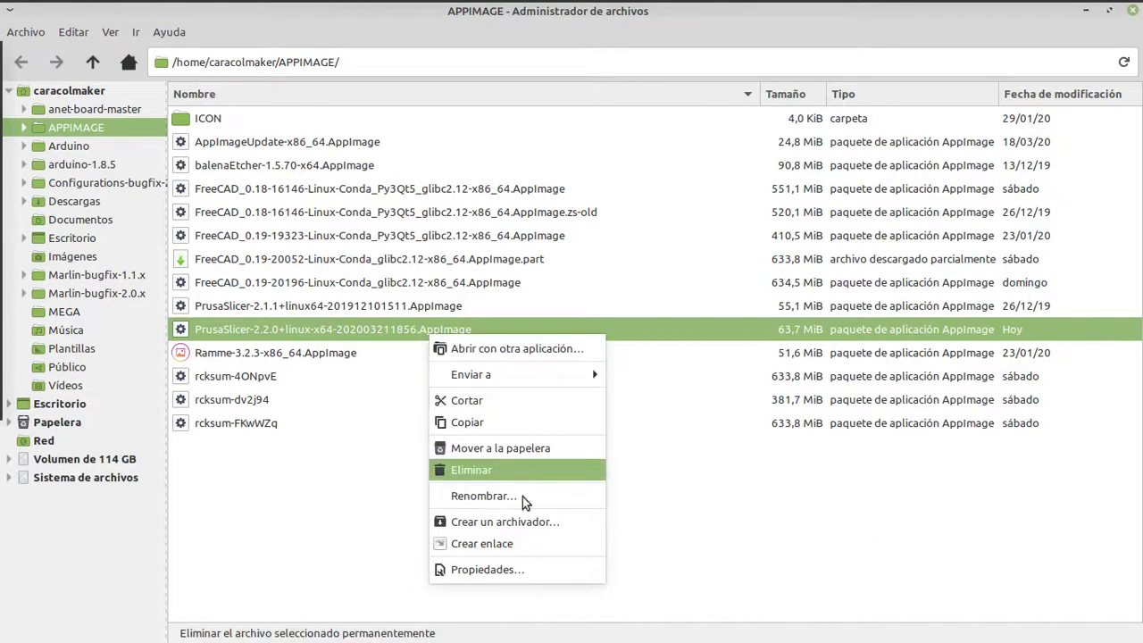
pyautogui.click(520, 575)
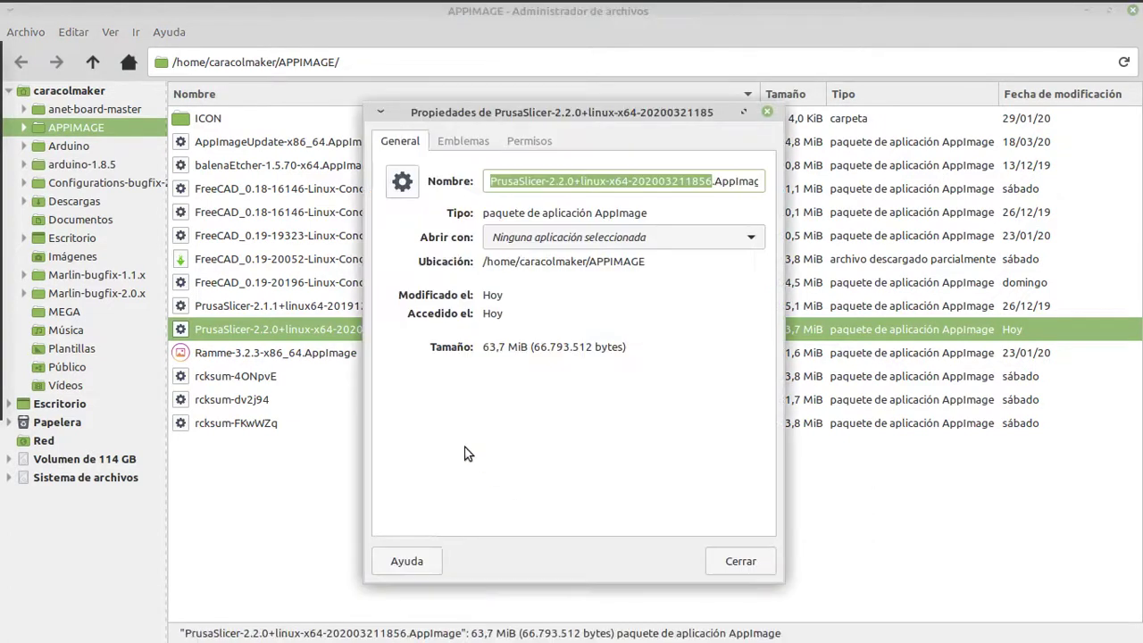
pyautogui.click(532, 141)
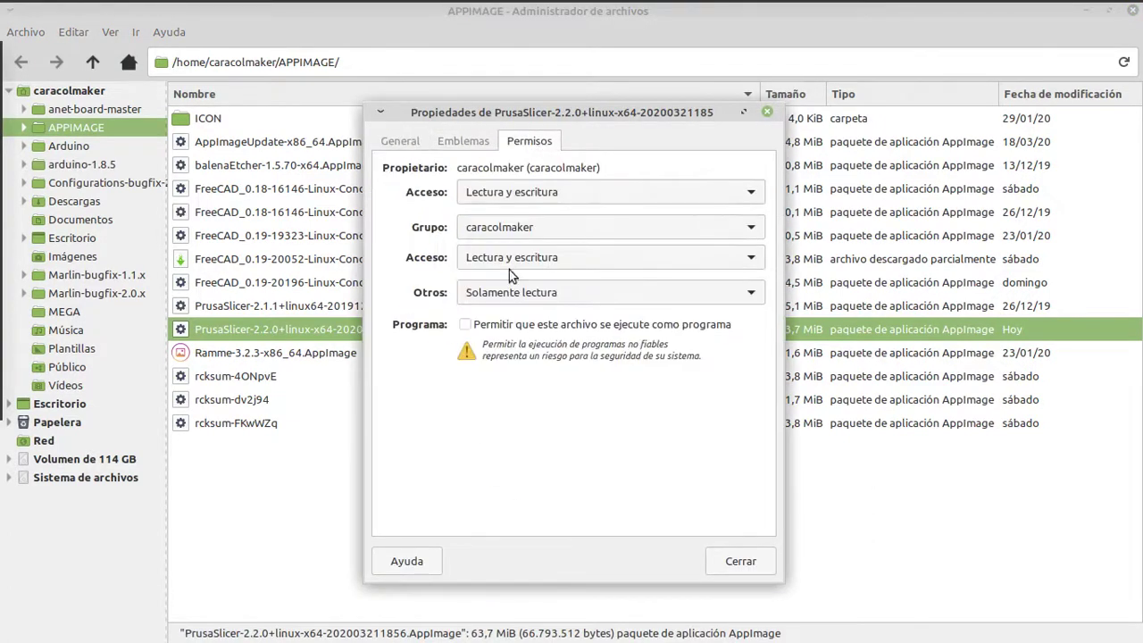
pyautogui.click(465, 325)
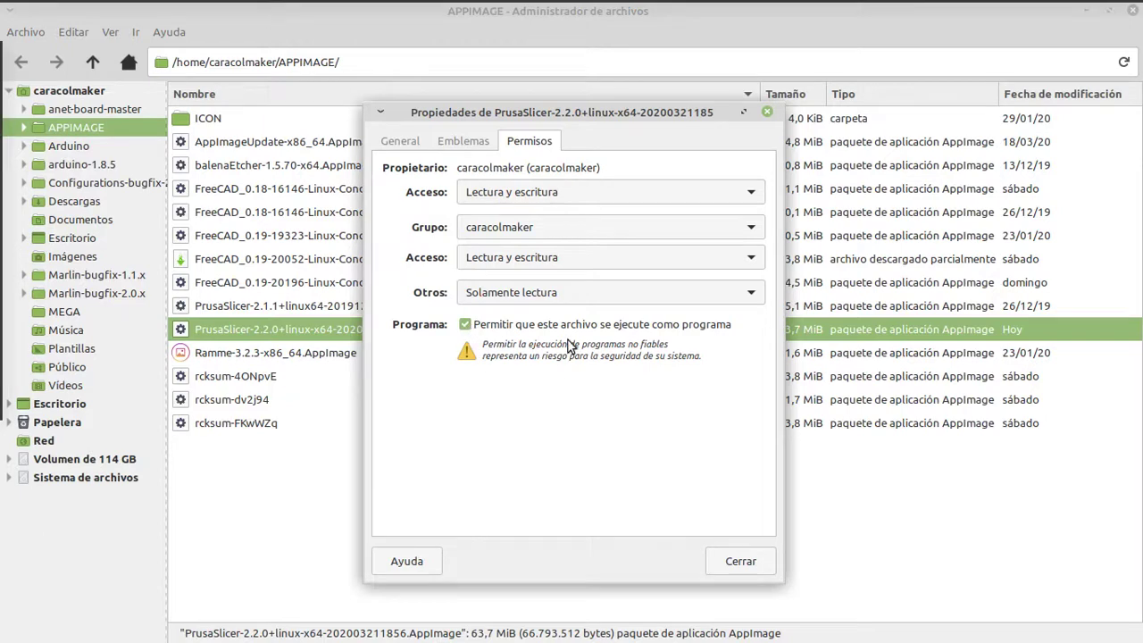
pyautogui.click(753, 563)
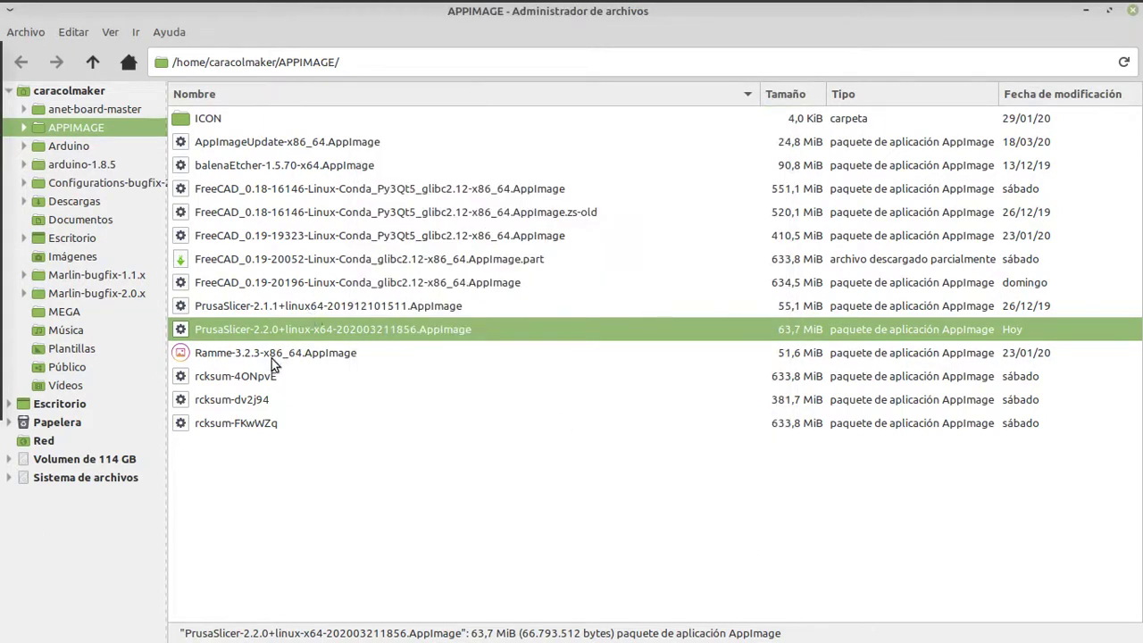
pyautogui.click(272, 355)
pyautogui.click(264, 331)
pyautogui.rightClick(263, 329)
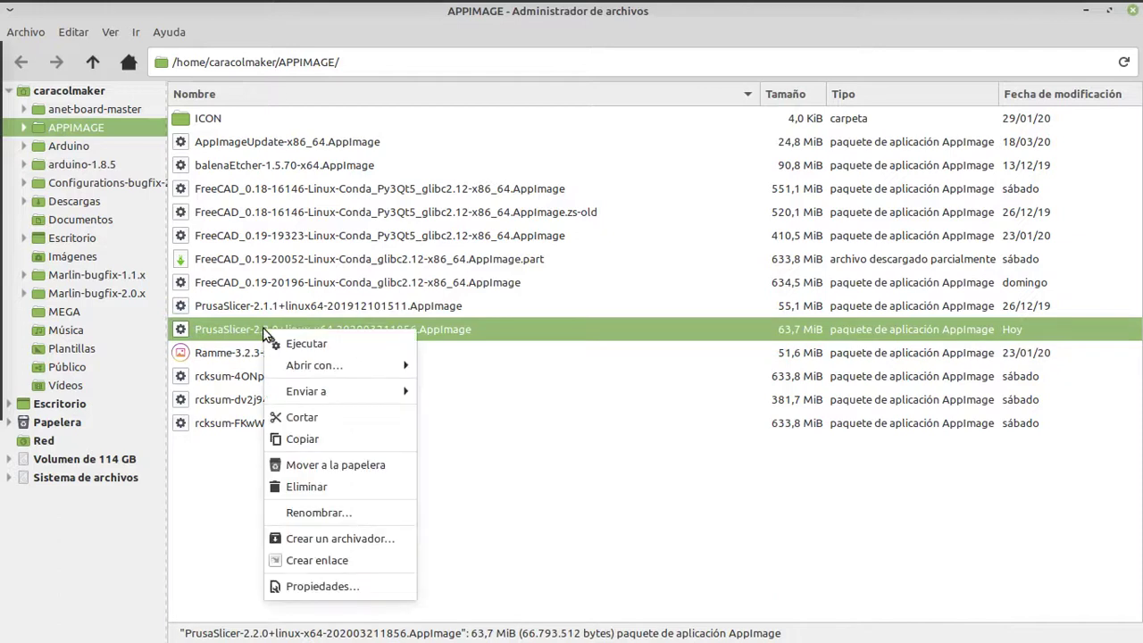
pyautogui.click(225, 359)
pyautogui.click(218, 344)
pyautogui.click(216, 338)
pyautogui.click(213, 342)
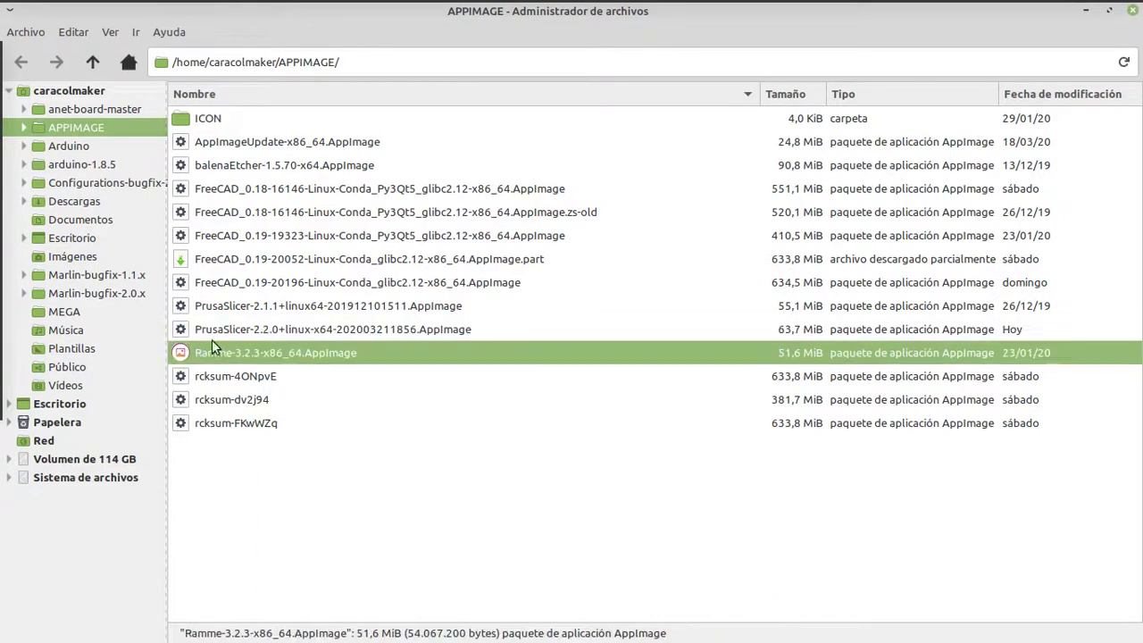
# Run the PrusaSlicer-2.2.0+linux-x64-202003211856.AppImage file.
pyautogui.click(229, 330)
pyautogui.rightClick(377, 326)
pyautogui.click(418, 340)
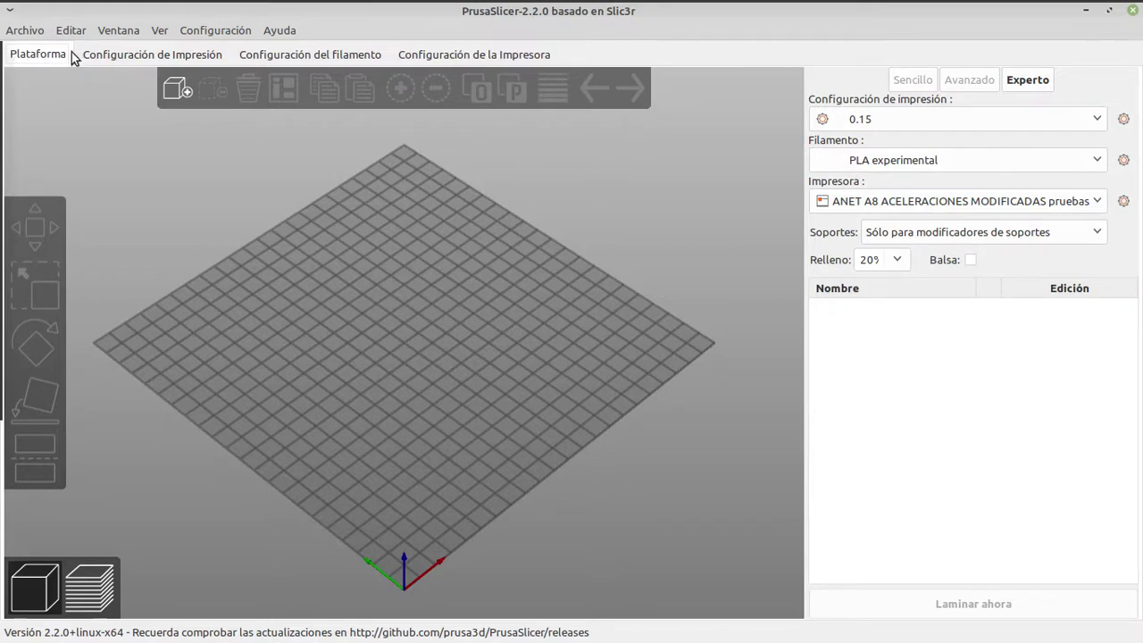
# View the print, filament and printer settings pages, and return to the build platform.
pyautogui.click(141, 55)
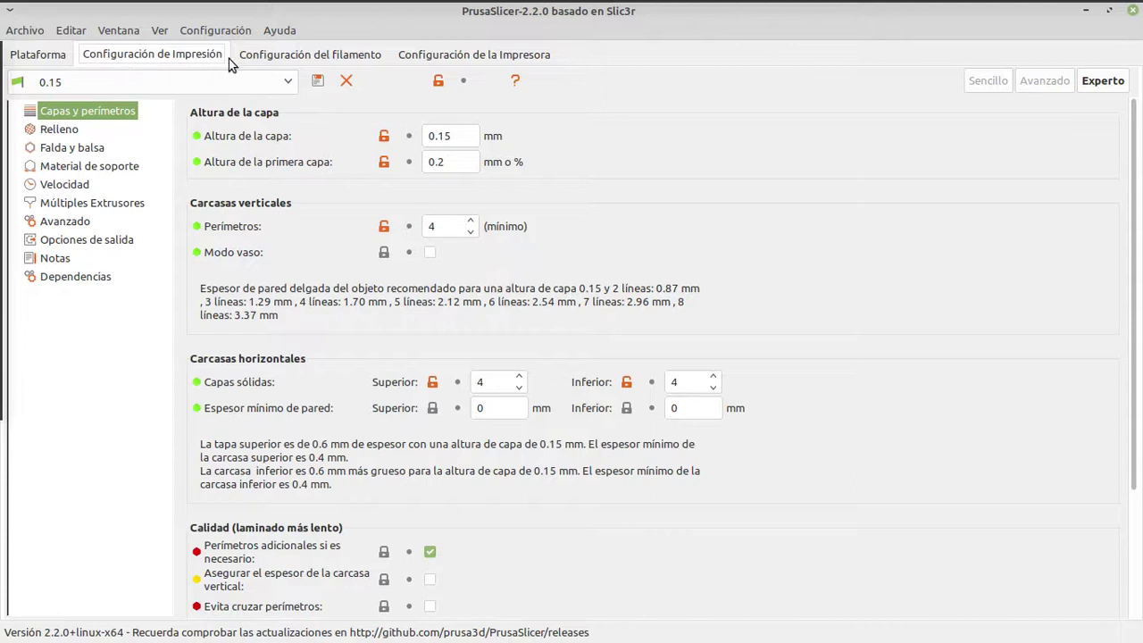
pyautogui.click(328, 61)
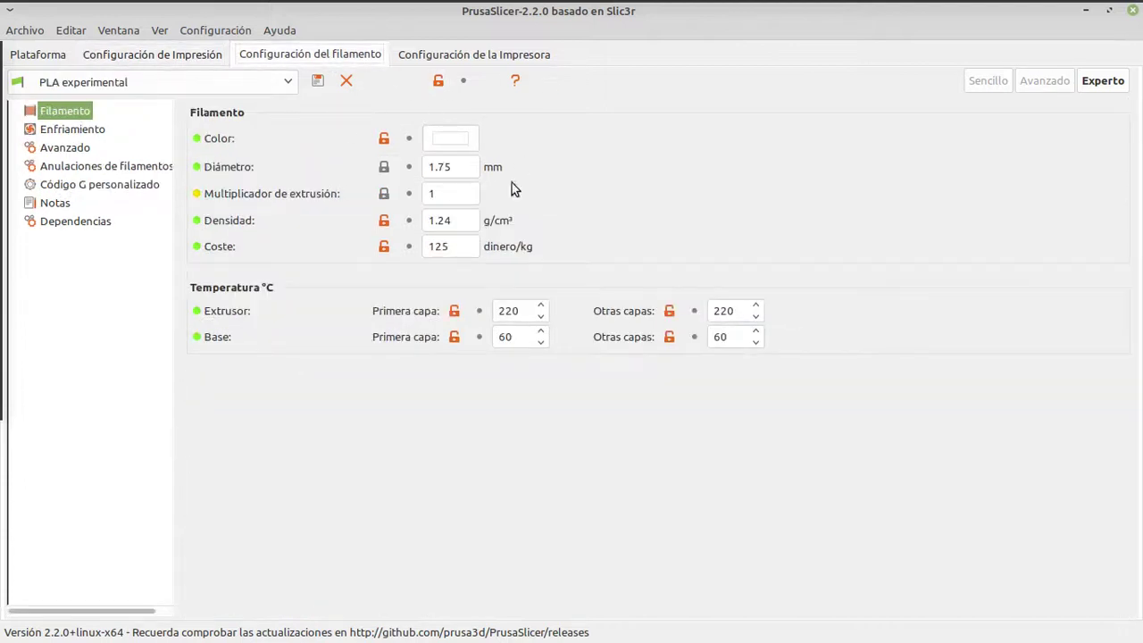
pyautogui.click(493, 59)
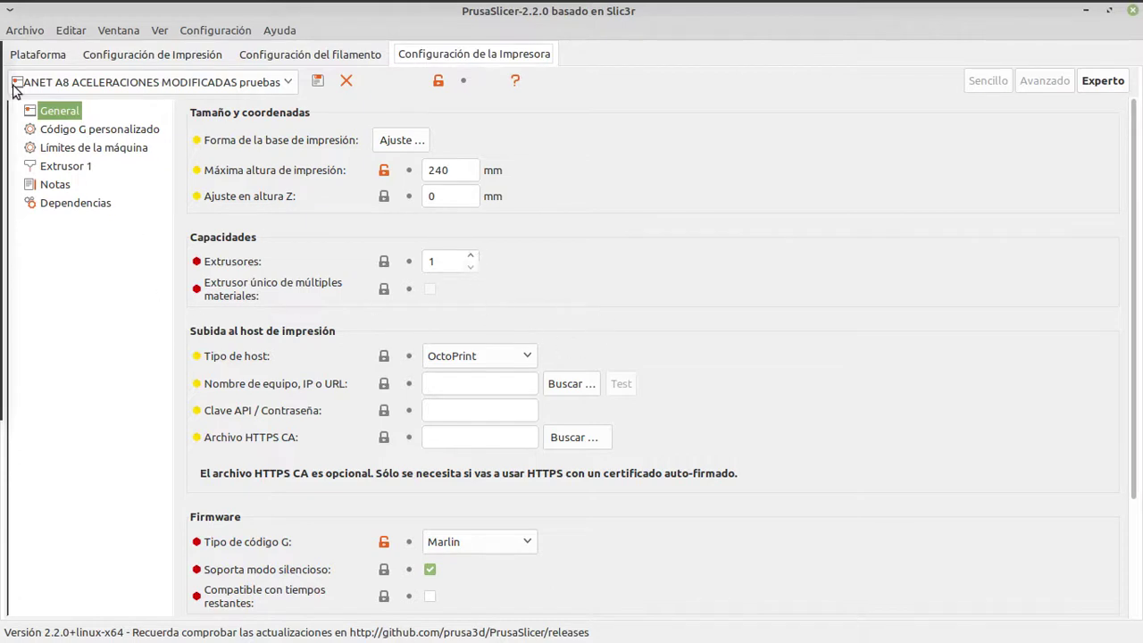
pyautogui.click(25, 57)
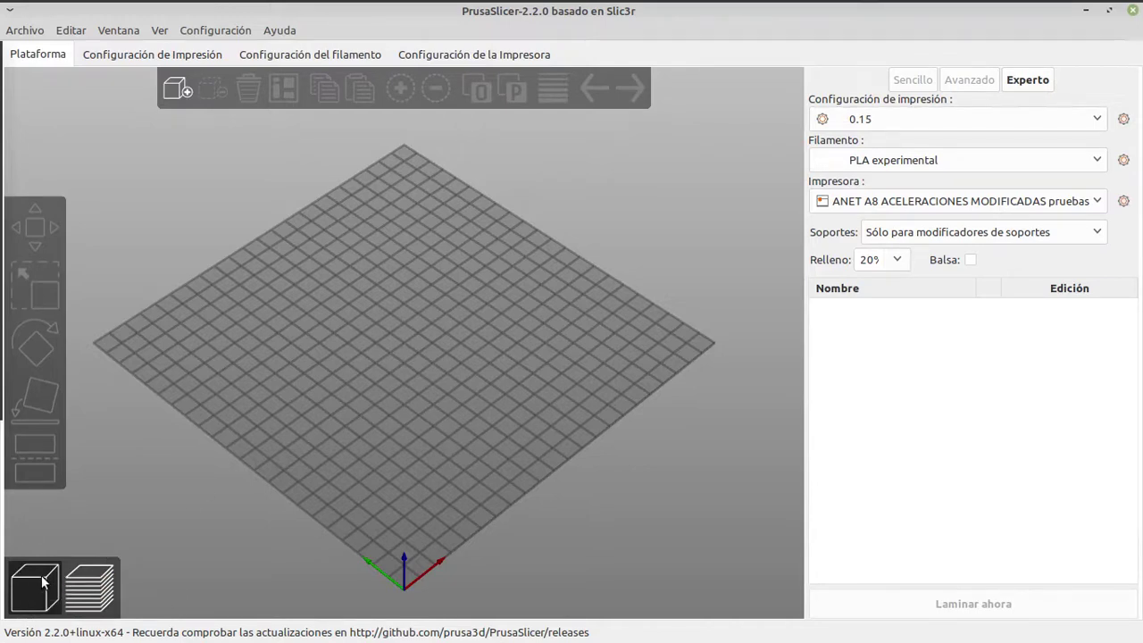
# View the empty print bed in the layer preview and return to the 3D editor view.
pyautogui.click(90, 585)
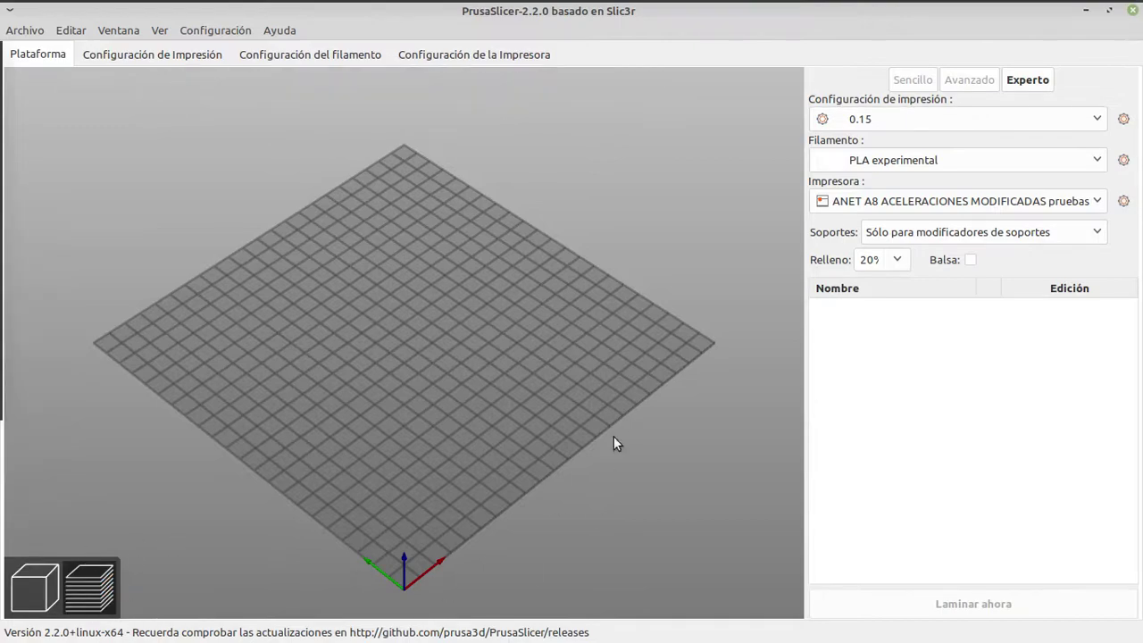
pyautogui.moveTo(499, 456); pyautogui.dragTo(154, 576)
pyautogui.click(32, 598)
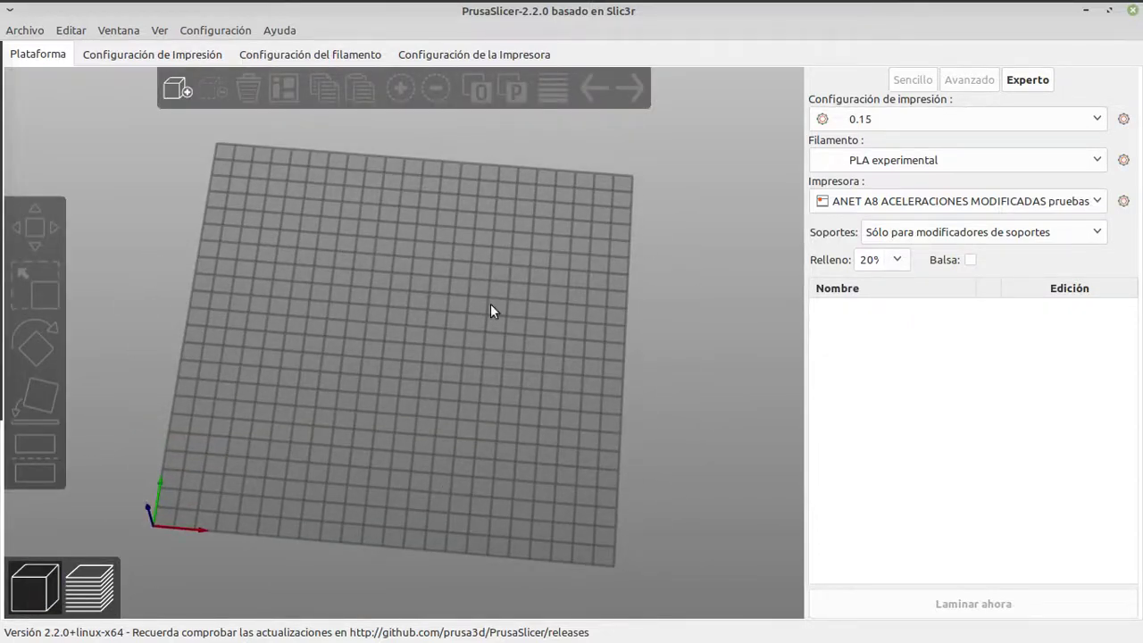
pyautogui.moveTo(490, 304); pyautogui.dragTo(509, 290)
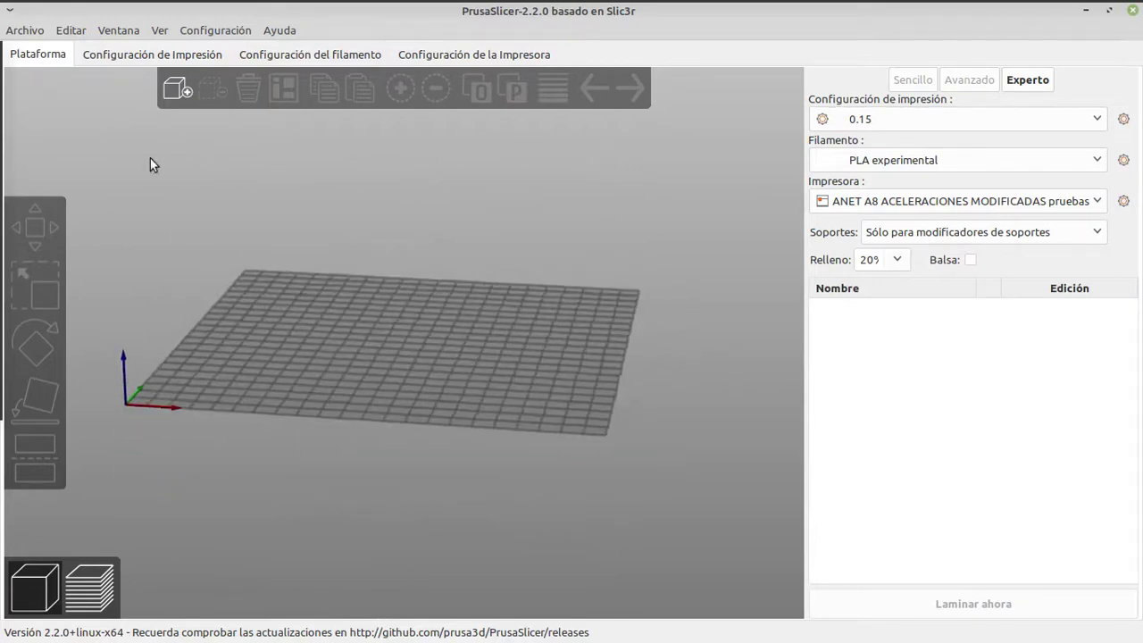
# Import the model "mascarapantalla sencilla.stl" from the Escritorio folder onto the print bed and inspect it.
pyautogui.click(175, 89)
pyautogui.click(332, 295)
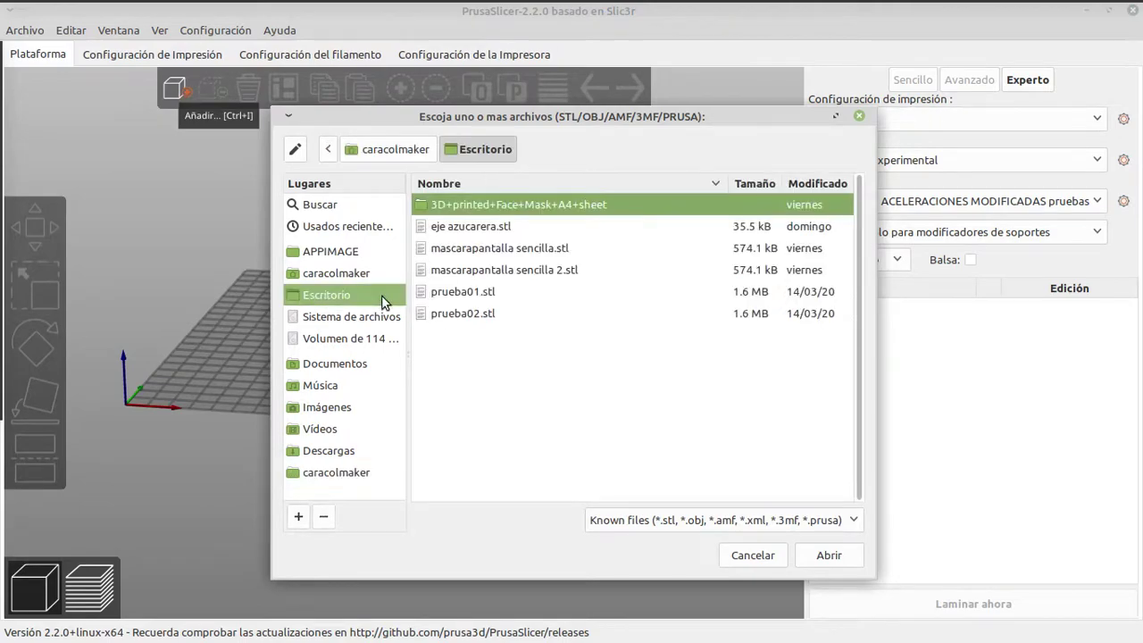
pyautogui.doubleClick(528, 250)
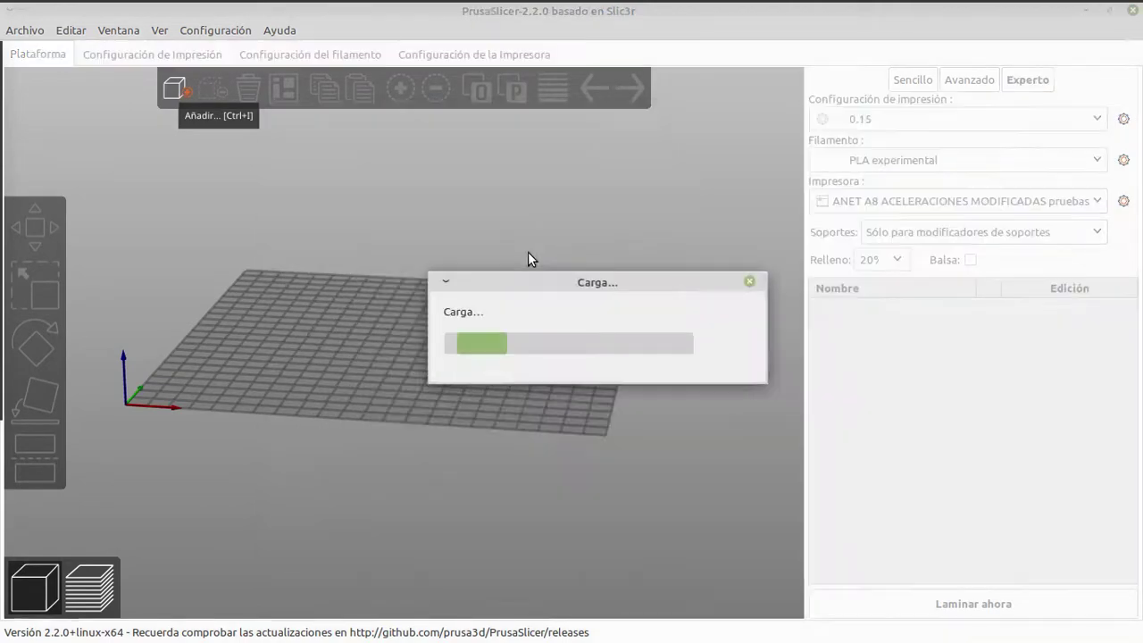
pyautogui.moveTo(615, 236); pyautogui.dragTo(605, 261)
pyautogui.moveTo(580, 249)
pyautogui.mouseDown()
pyautogui.moveTo(511, 255)
pyautogui.moveTo(494, 293)
pyautogui.moveTo(580, 261)
pyautogui.mouseUp()
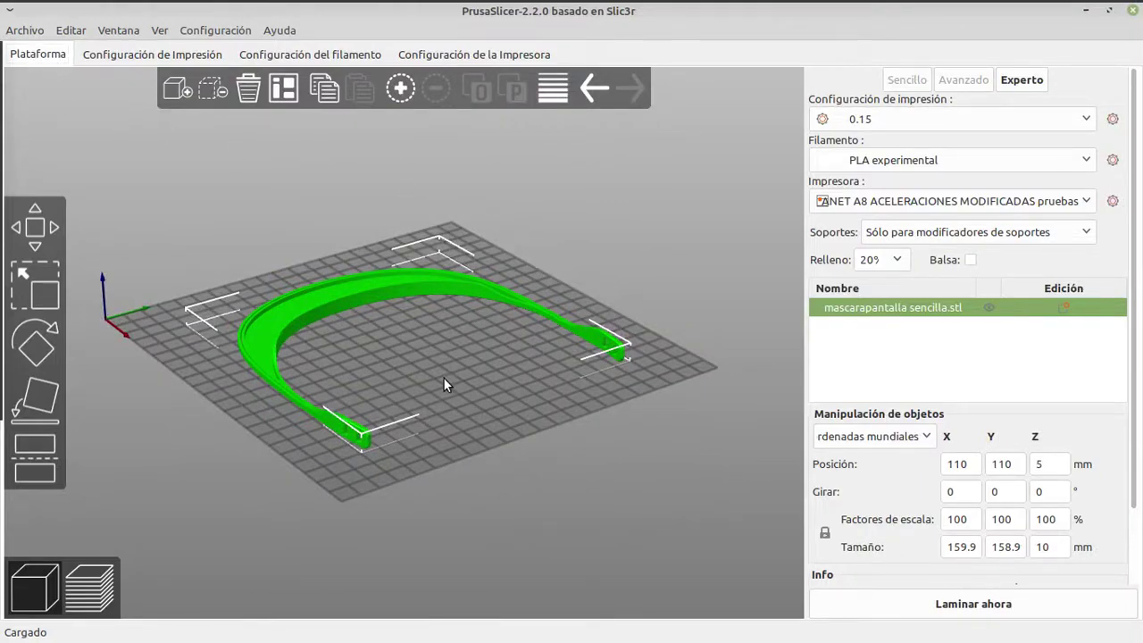
pyautogui.moveTo(444, 377); pyautogui.dragTo(464, 392)
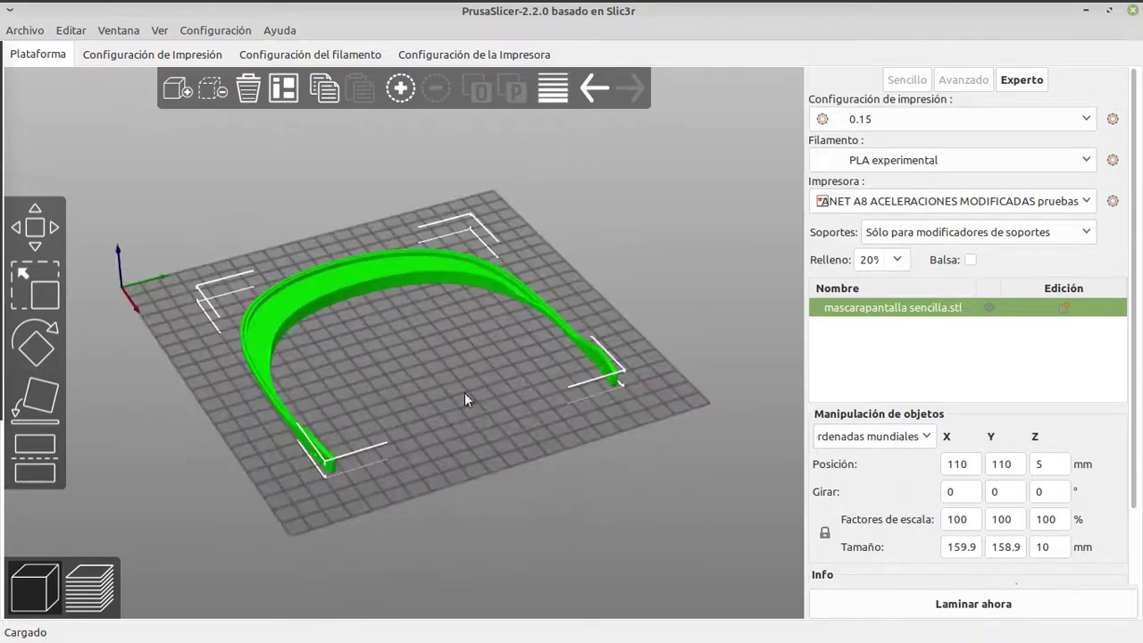
# Show the print settings in the Sencillo (simple) display mode.
pyautogui.click(153, 54)
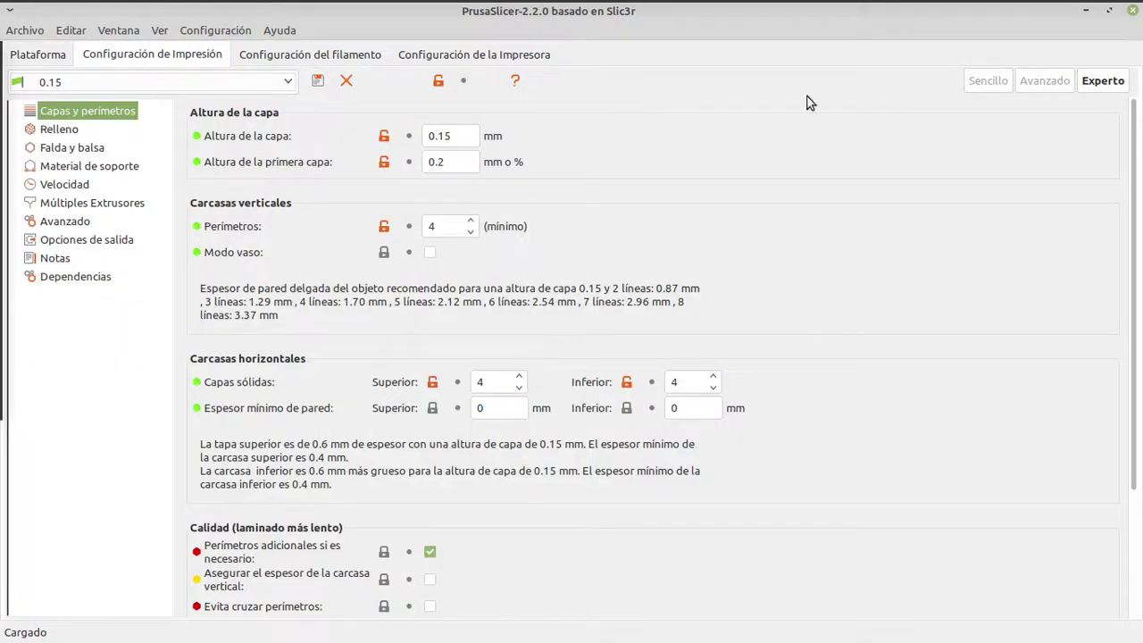
pyautogui.click(987, 82)
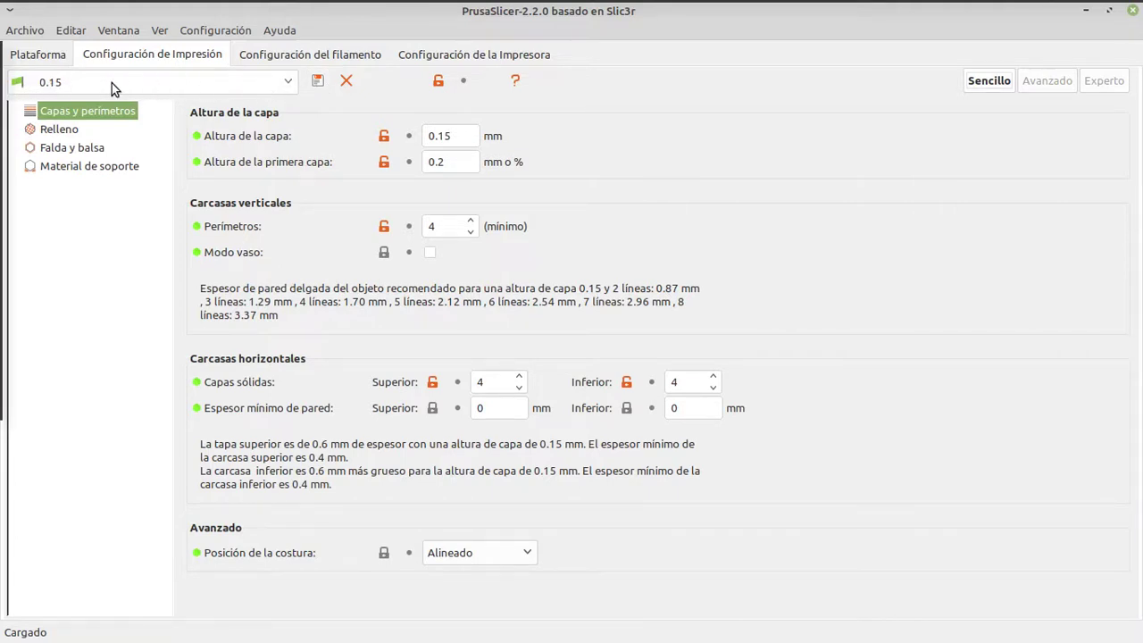
# Examine the existing preset names offered for saving the print settings, and leave without saving.
pyautogui.click(317, 82)
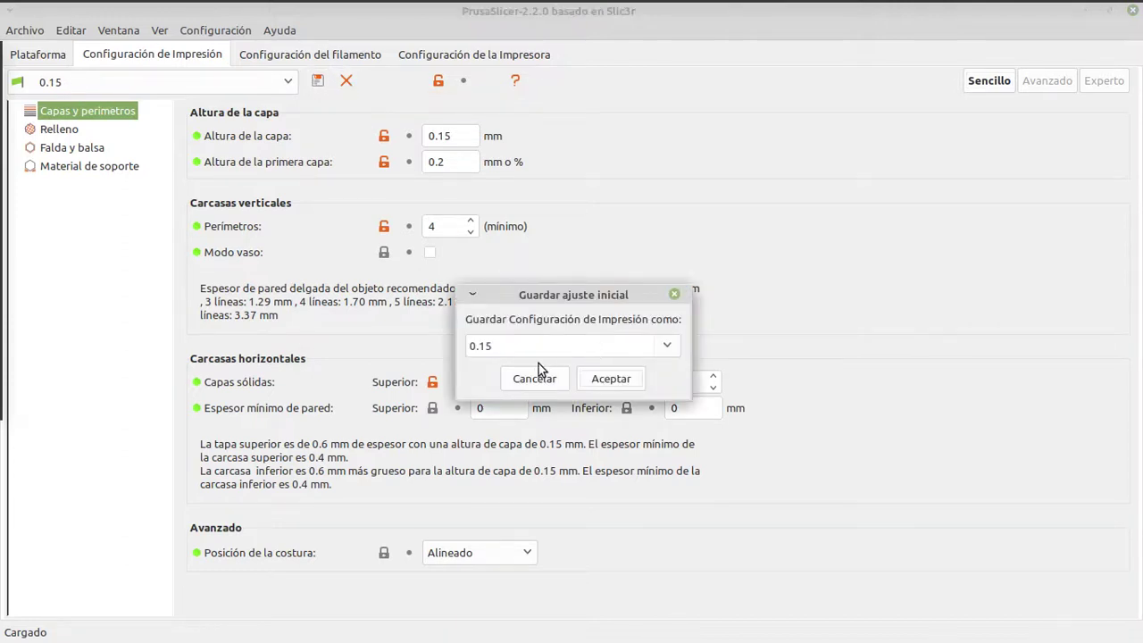
pyautogui.click(666, 346)
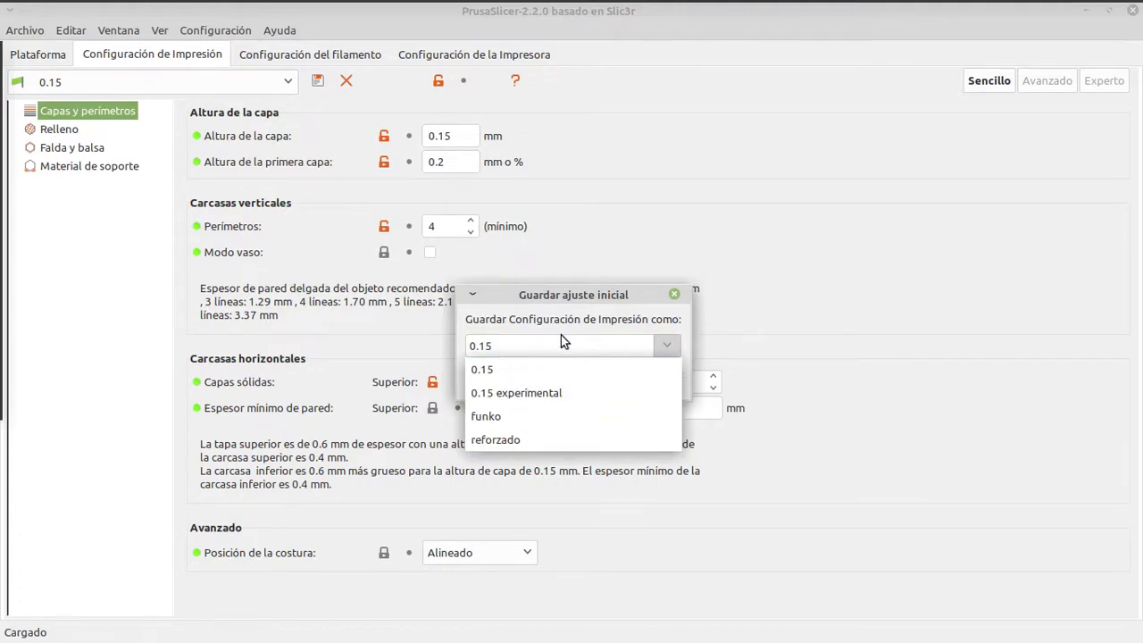
pyautogui.click(668, 348)
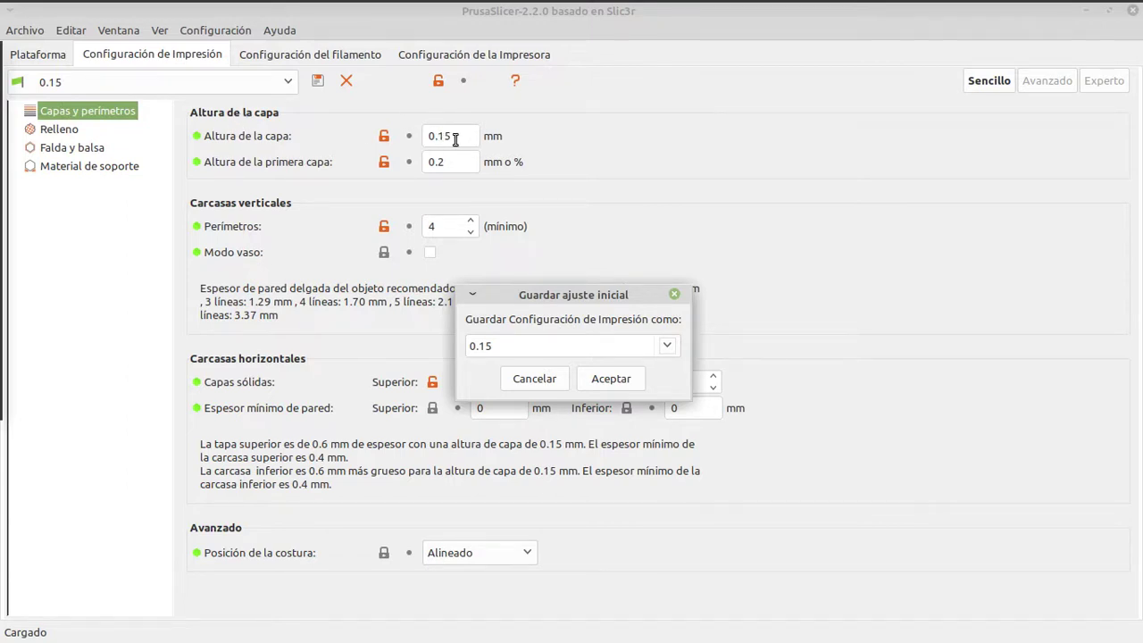
pyautogui.moveTo(453, 139)
pyautogui.click(674, 294)
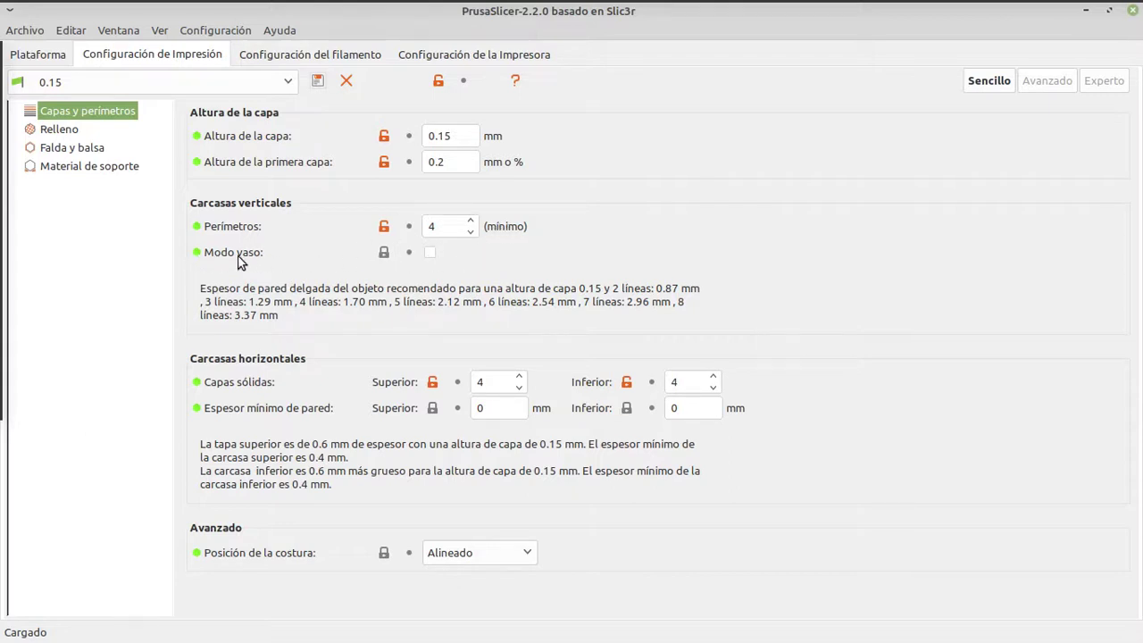
# Enable vase mode (Modo vaso) with its required setting adjustments, and turn it off again.
pyautogui.click(430, 253)
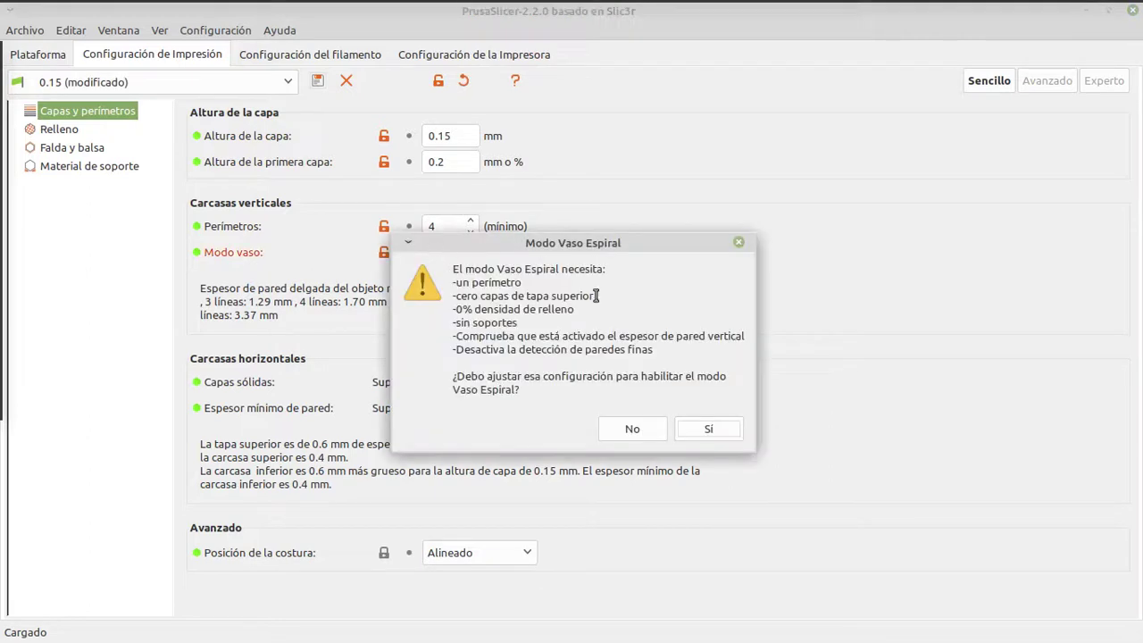
pyautogui.click(708, 429)
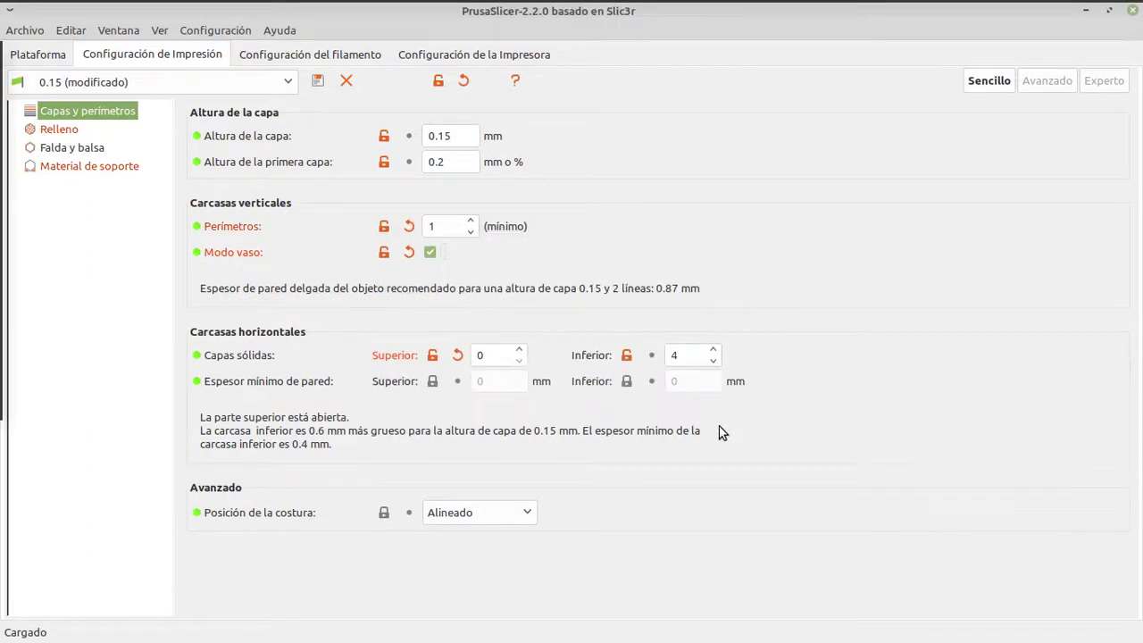
pyautogui.click(430, 253)
# Set the minimum perimeters to 4 and the top solid layers to 4.
pyautogui.click(471, 221)
pyautogui.click(471, 221)
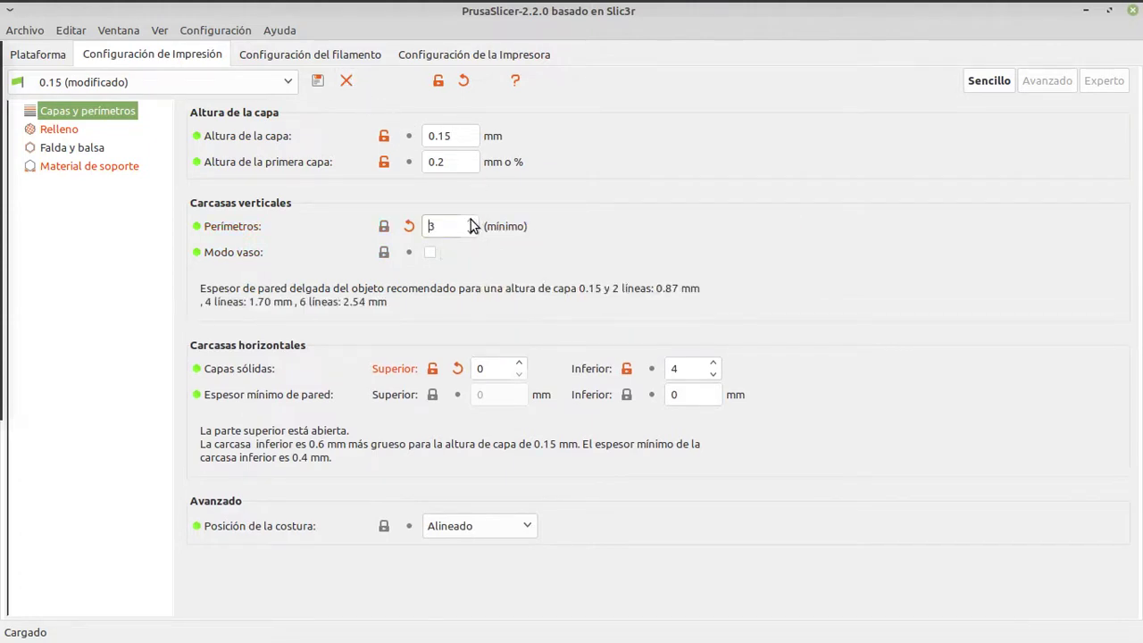
pyautogui.click(471, 220)
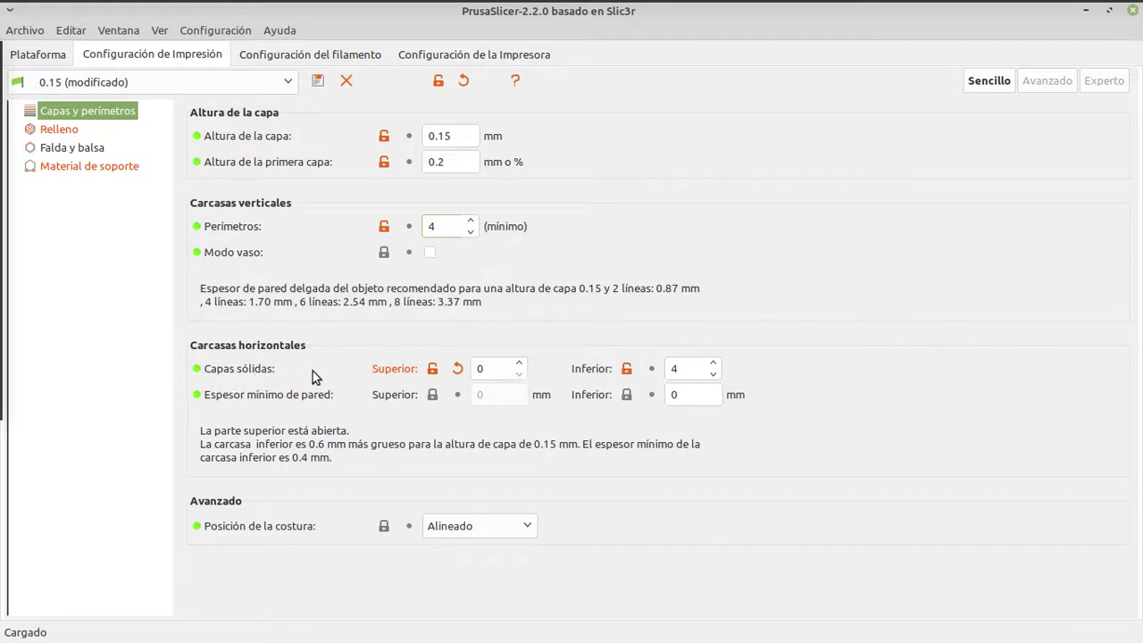
pyautogui.click(519, 365)
pyautogui.click(518, 364)
pyautogui.click(519, 364)
pyautogui.click(519, 364)
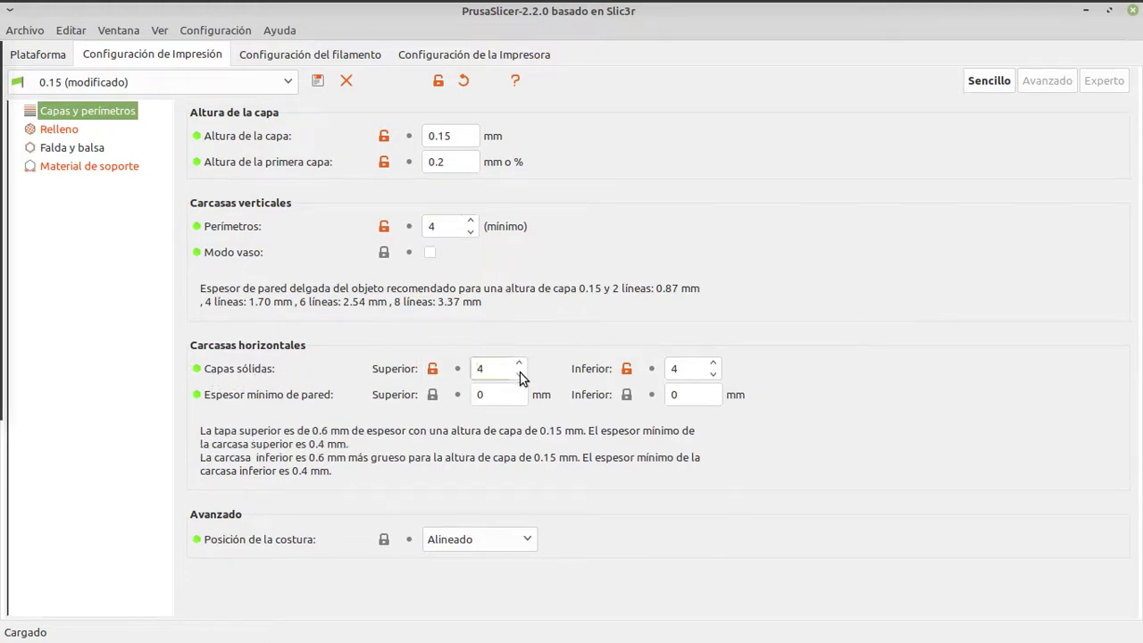
pyautogui.click(519, 365)
pyautogui.click(519, 373)
# Try switching to the "0.15 experimental" print preset, but keep the unsaved changes and stay on the modified 0.15 preset.
pyautogui.click(287, 85)
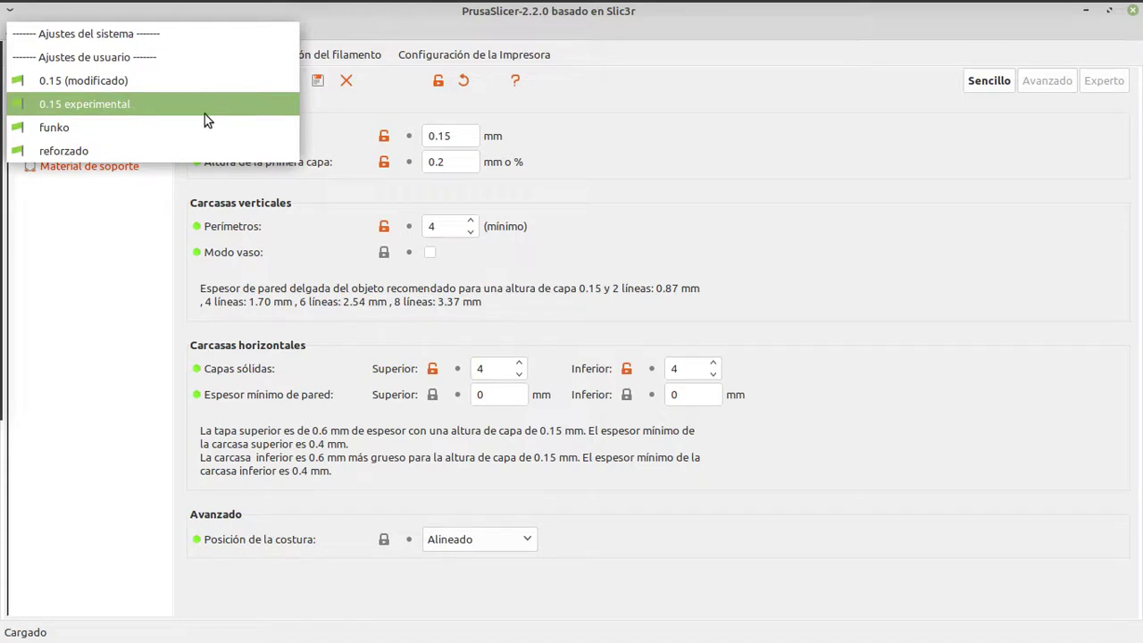
pyautogui.click(205, 113)
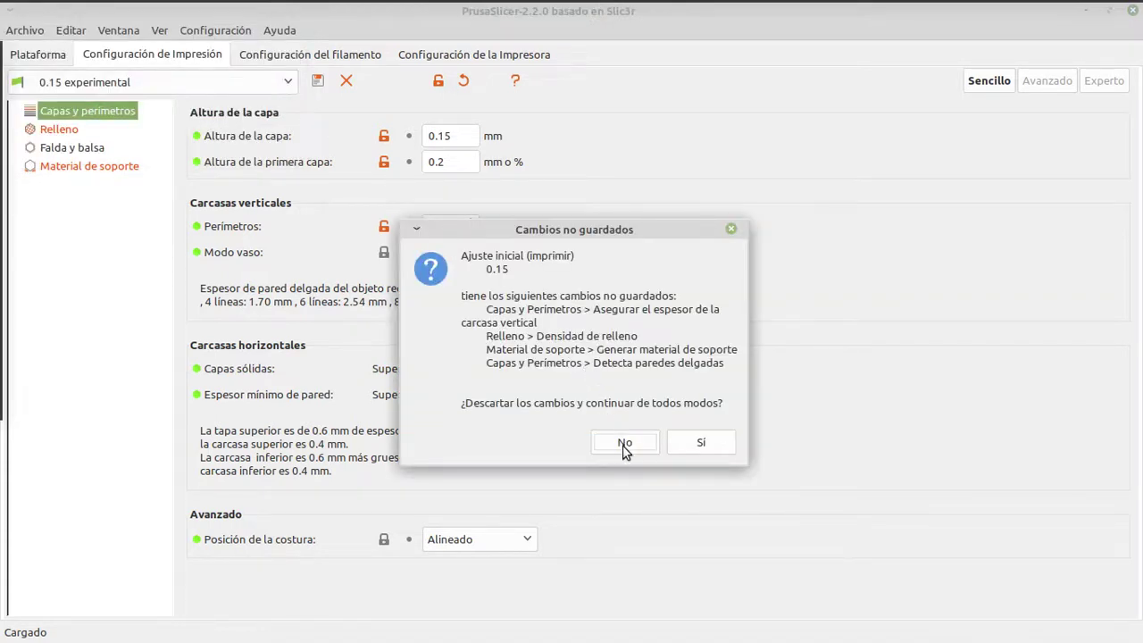
pyautogui.click(624, 444)
pyautogui.click(289, 82)
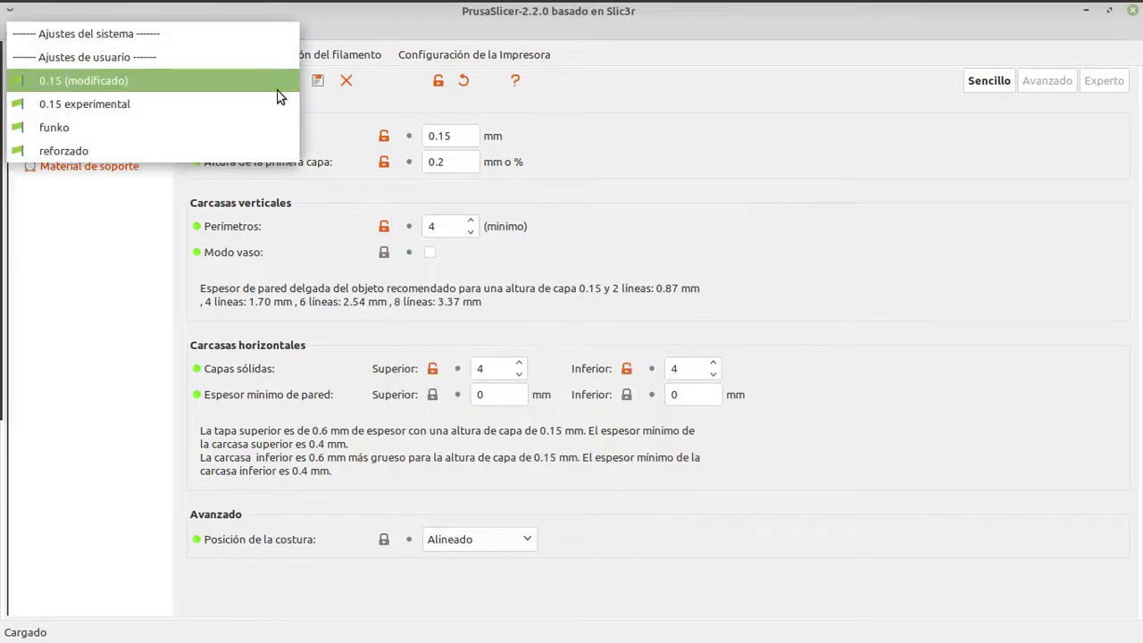
pyautogui.click(210, 83)
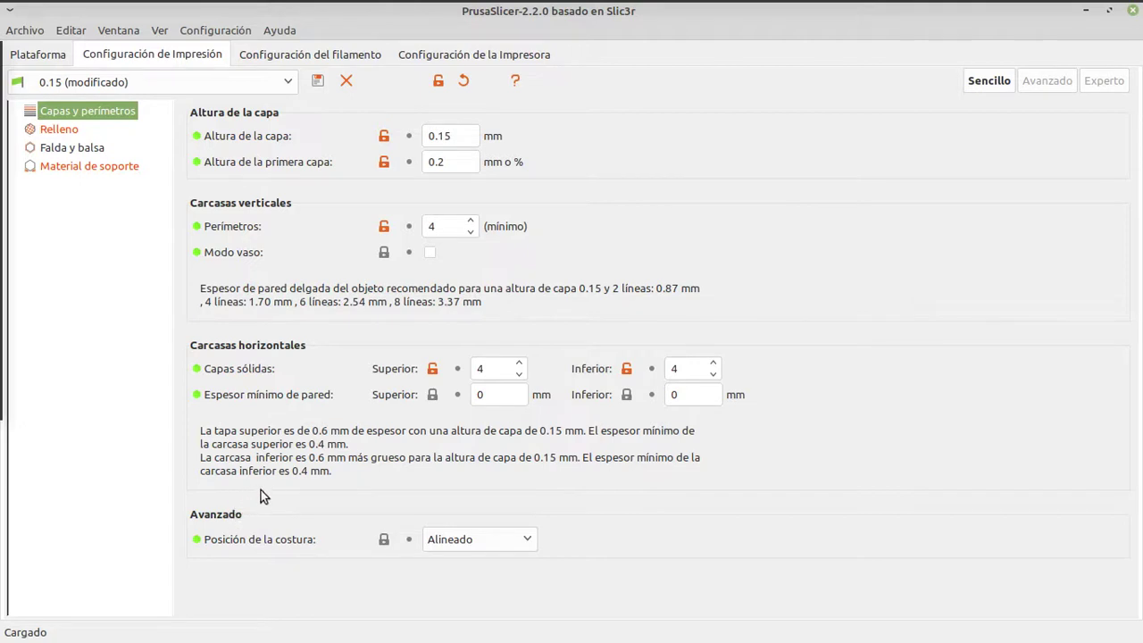
# Check the seam position options, and set the infill density to 20%.
pyautogui.click(526, 542)
pyautogui.click(525, 539)
pyautogui.click(55, 133)
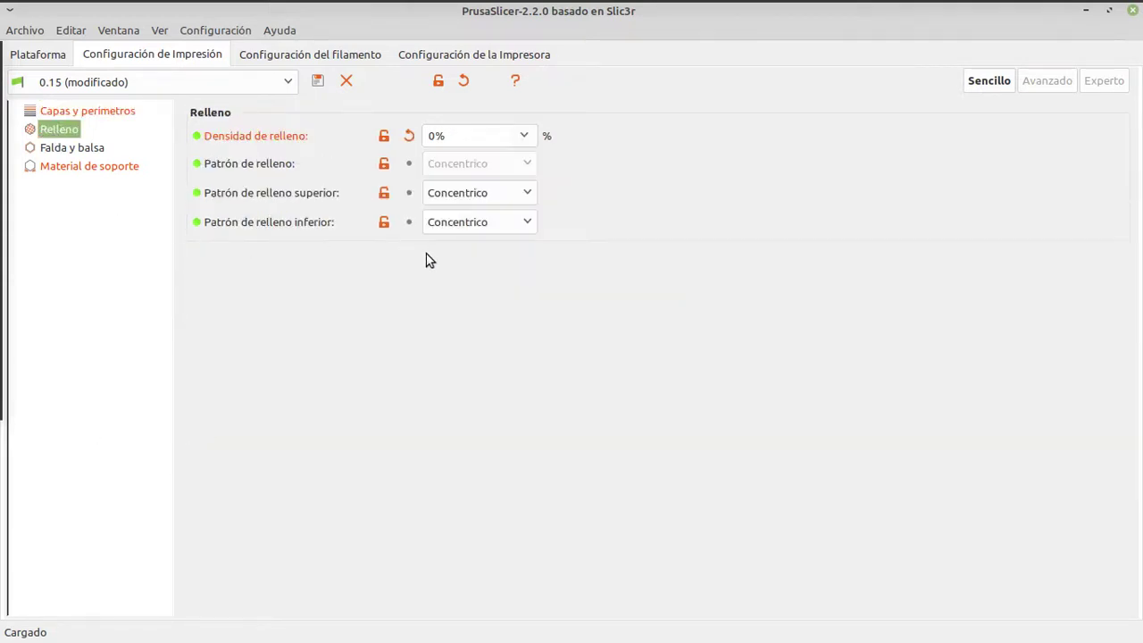
pyautogui.click(526, 136)
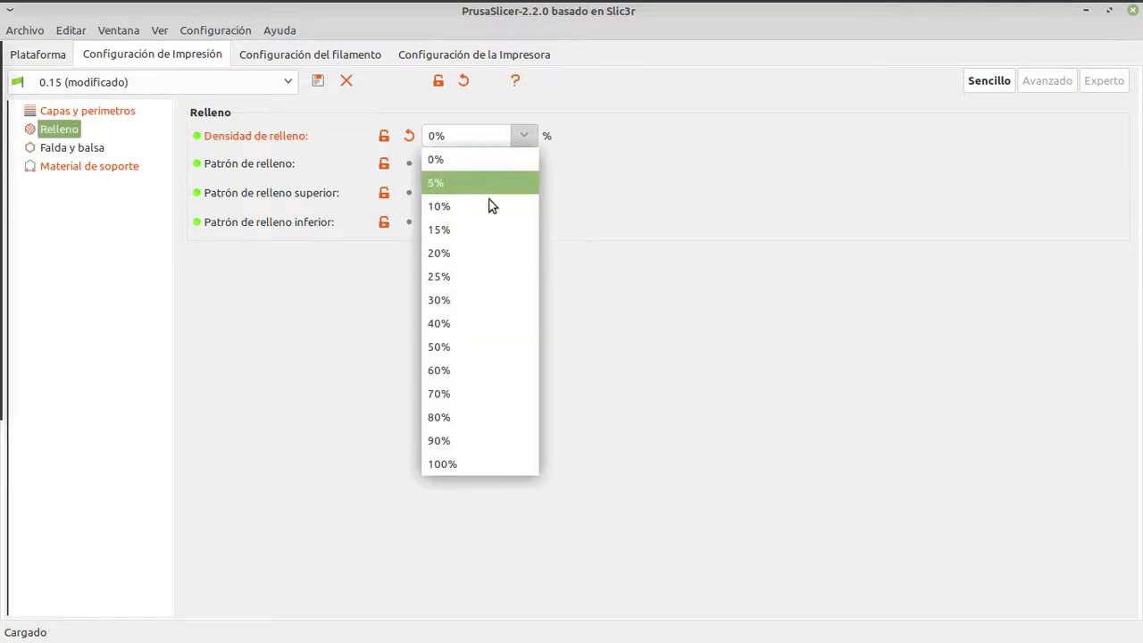
pyautogui.click(476, 256)
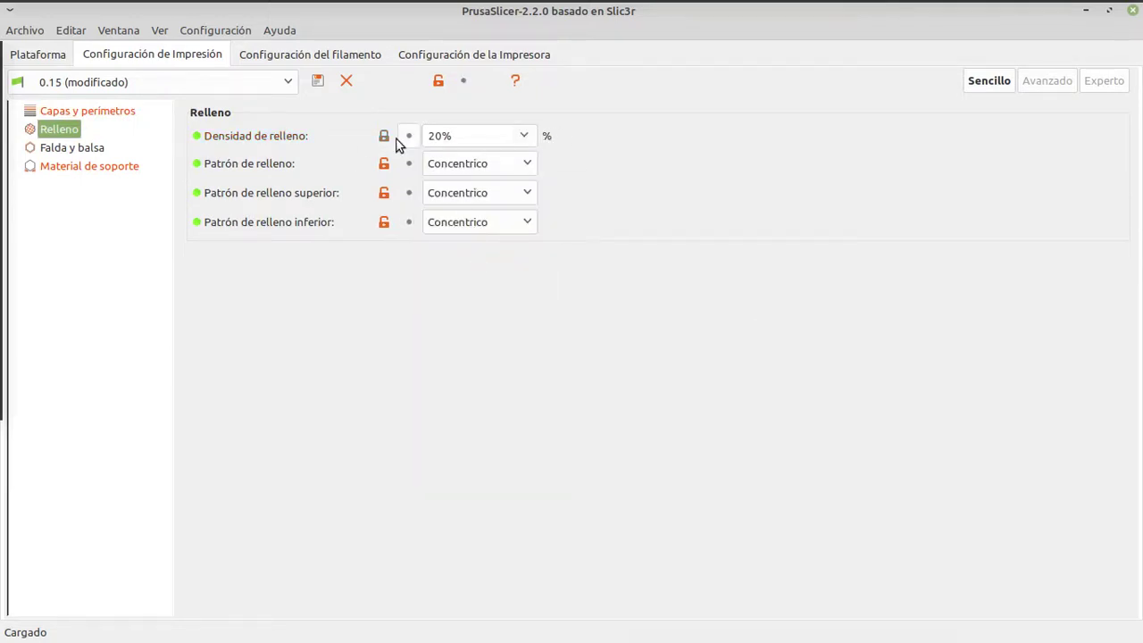
# Examine the available infill patterns and keep Concentrico selected.
pyautogui.click(530, 165)
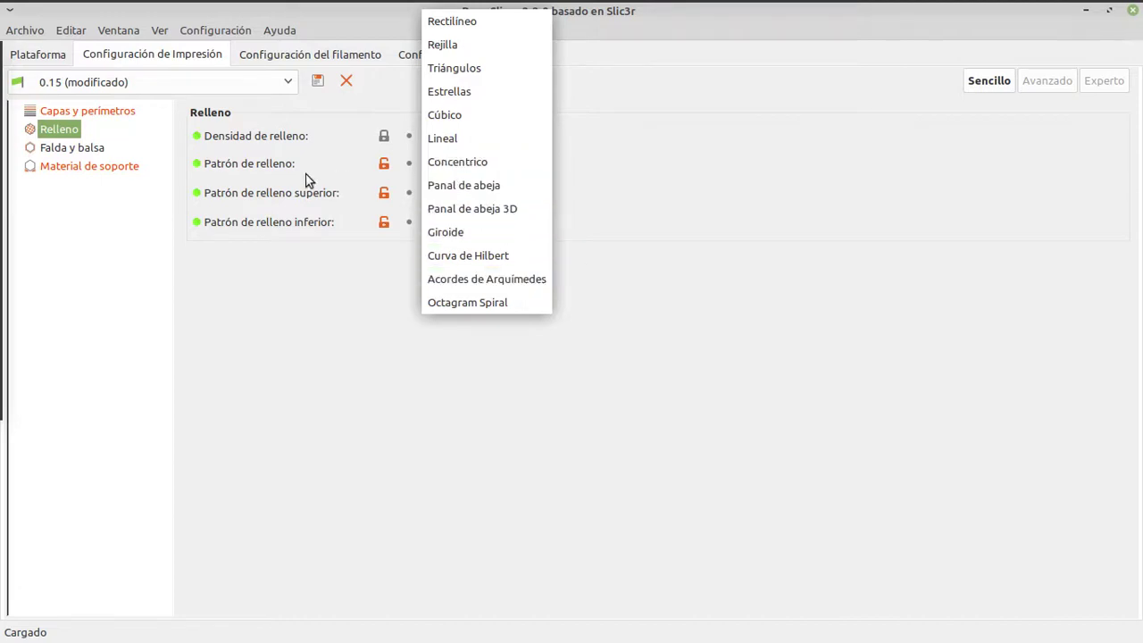
pyautogui.click(497, 170)
pyautogui.click(530, 167)
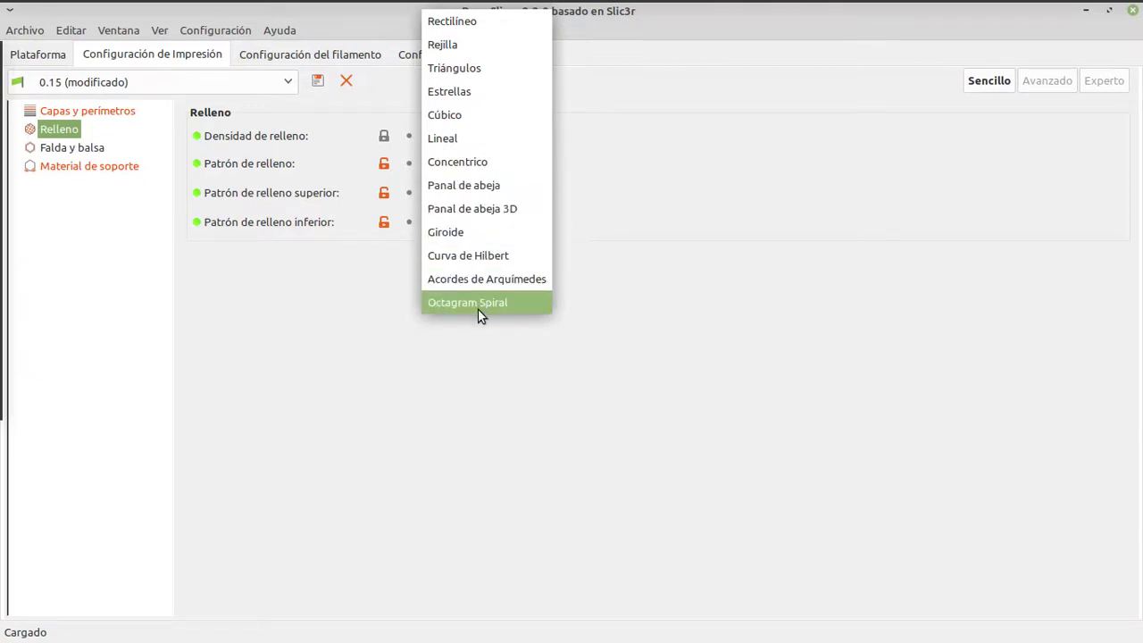
pyautogui.click(494, 168)
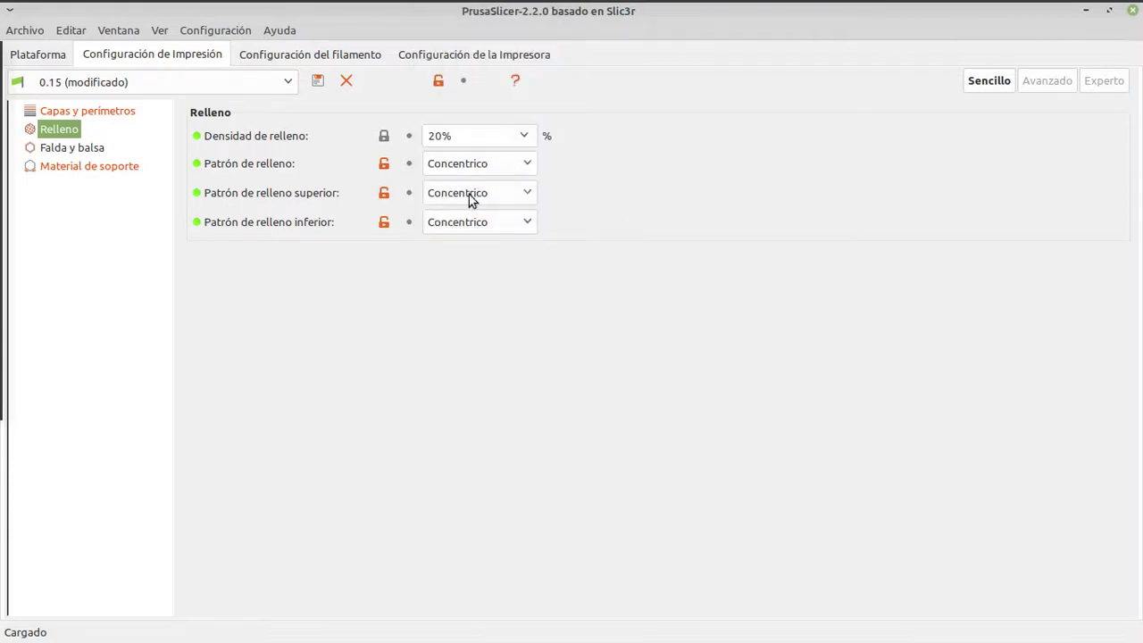
# Set the top infill pattern to Octagram Spiral and the bottom infill pattern to Acordes de Arquímedes.
pyautogui.click(469, 194)
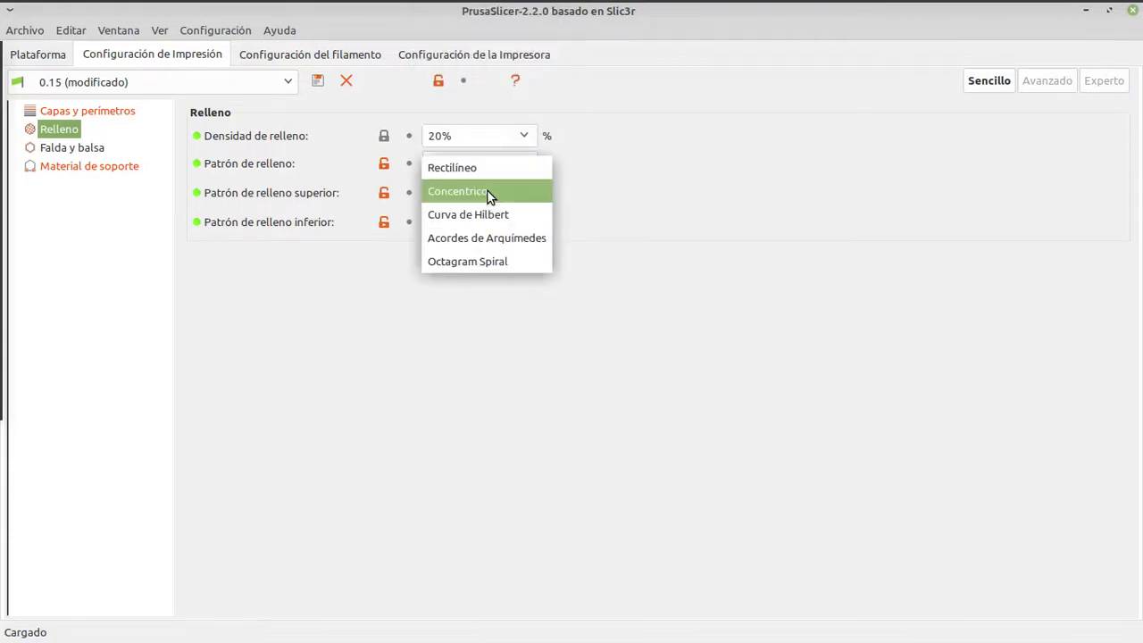
pyautogui.click(478, 262)
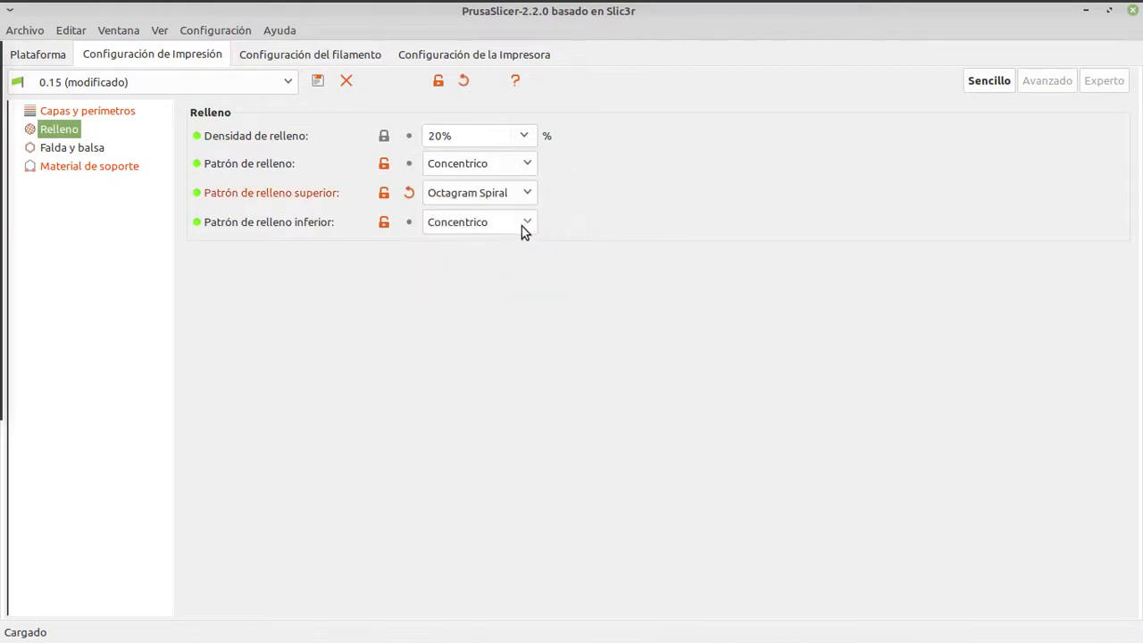
pyautogui.click(521, 223)
pyautogui.click(507, 266)
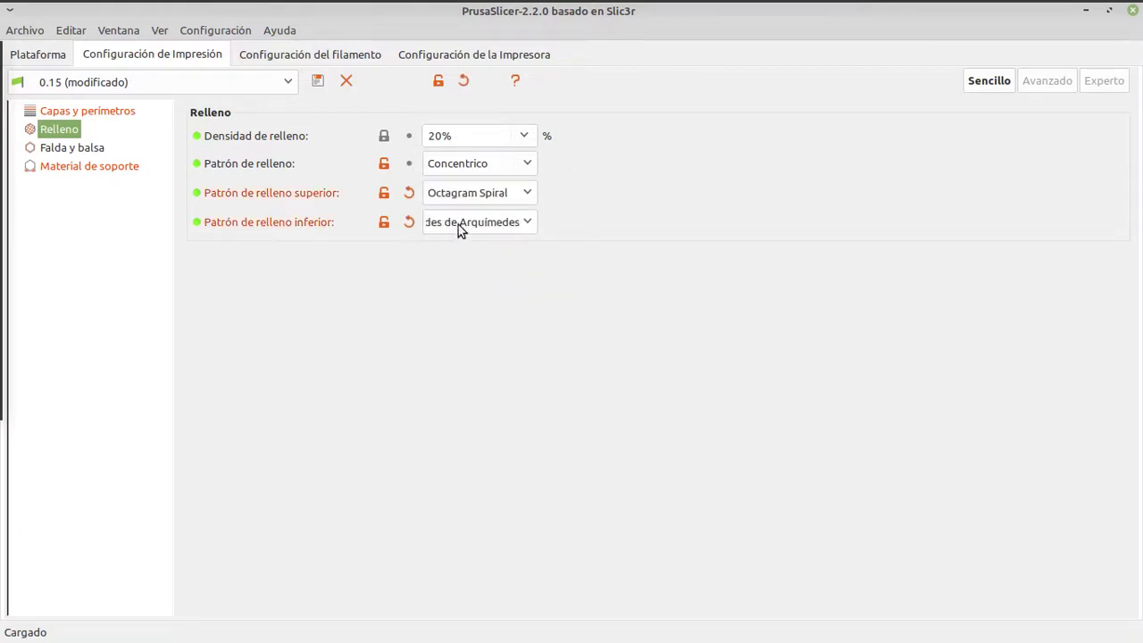
# Set the skirt's distance from the object to 3 mm and the brim width (Ancho de la balsa) to 1 mm.
pyautogui.click(67, 150)
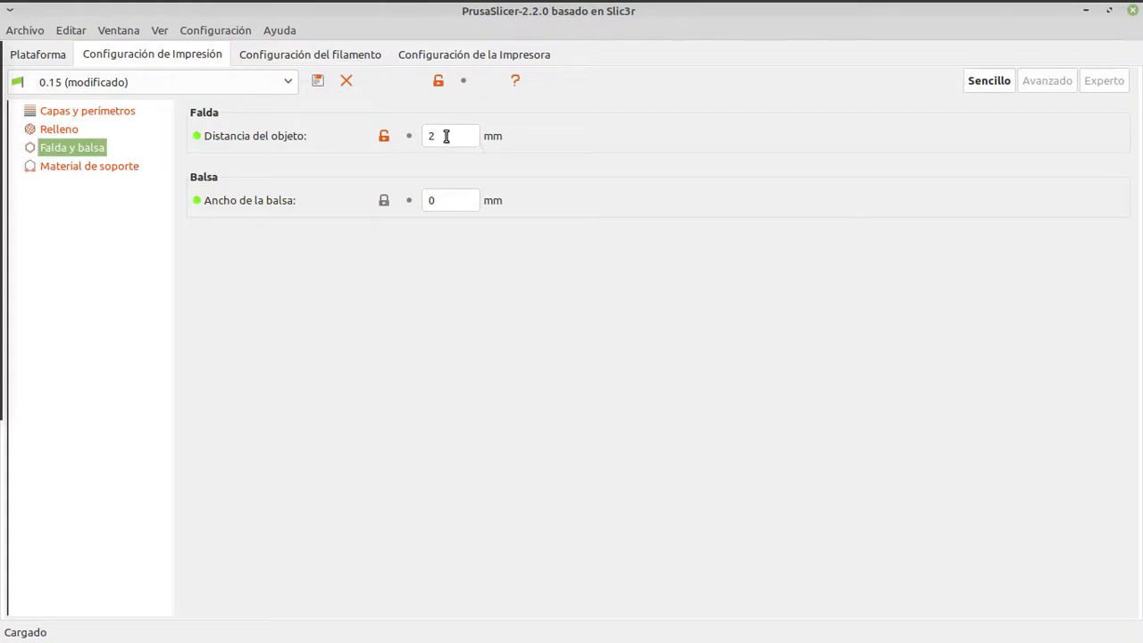
pyautogui.moveTo(441, 136); pyautogui.dragTo(424, 143)
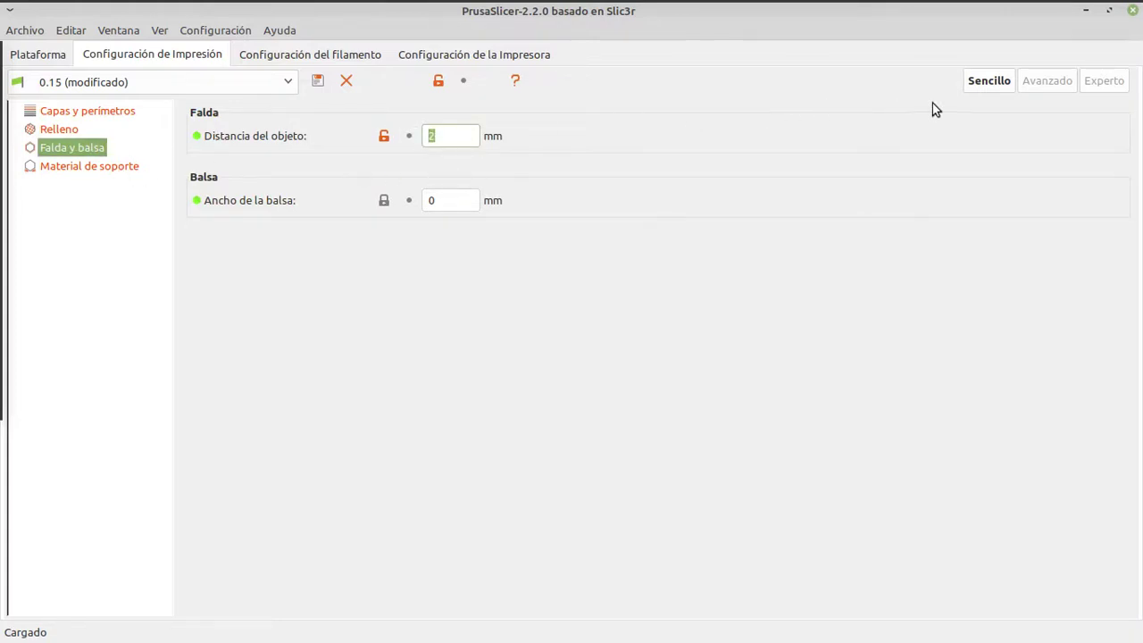
pyautogui.click(1118, 80)
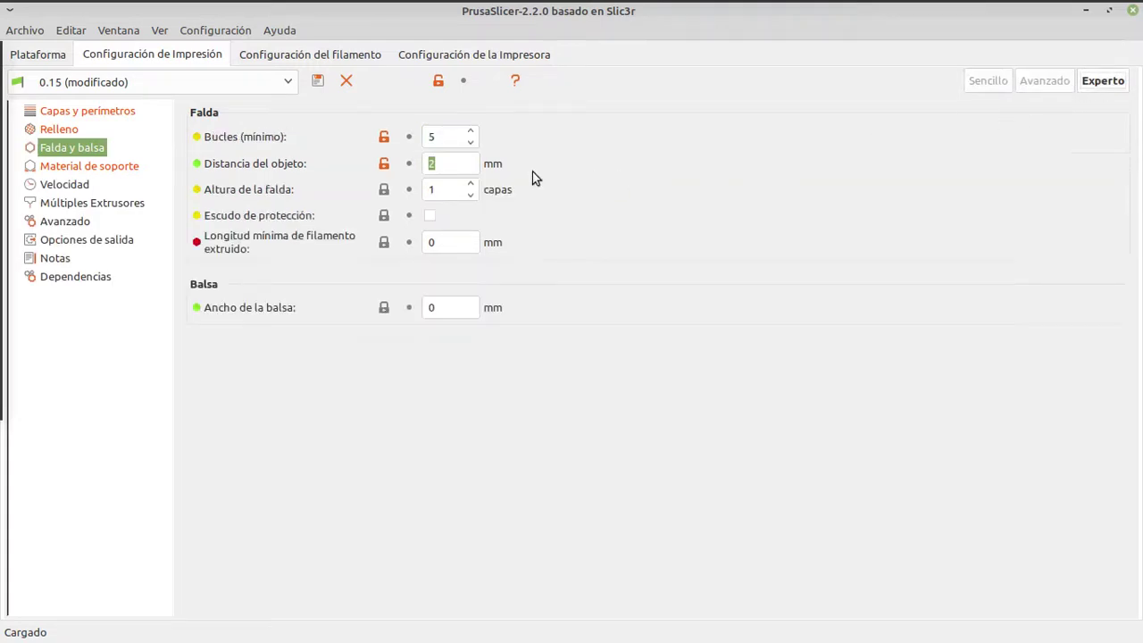
pyautogui.click(989, 87)
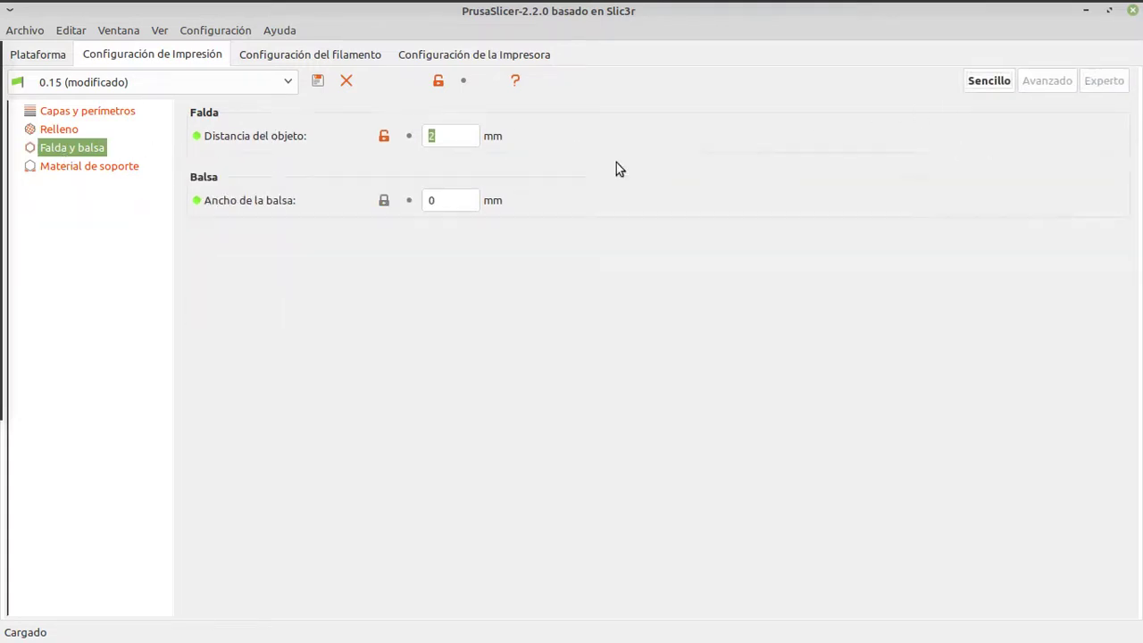
pyautogui.click(430, 135)
pyautogui.write('3')
pyautogui.click(444, 200)
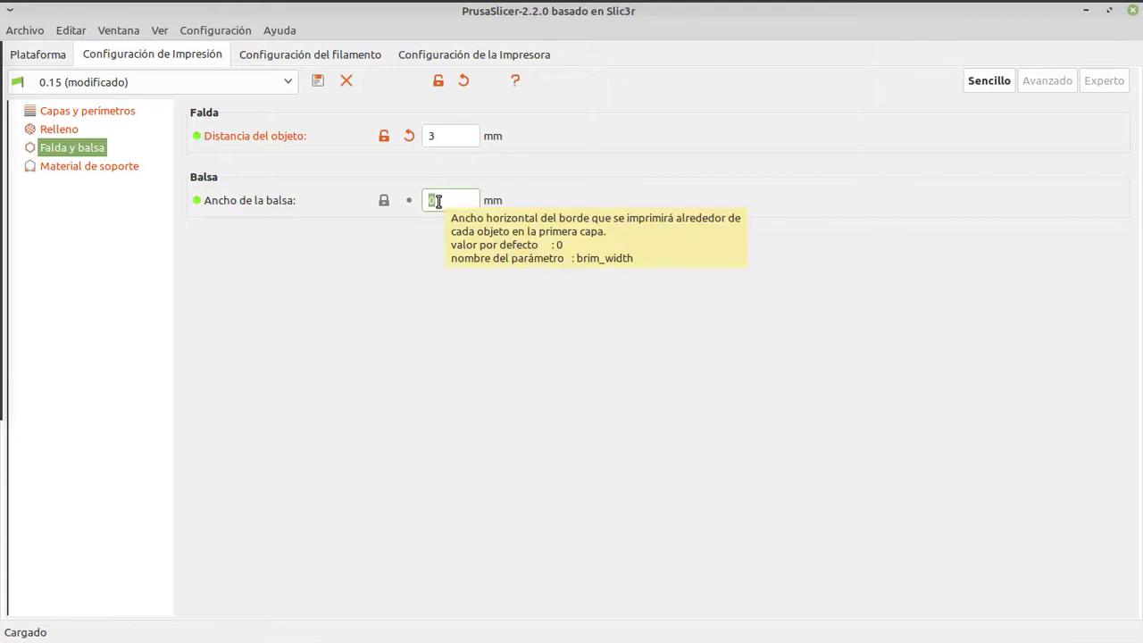
pyautogui.write('1')
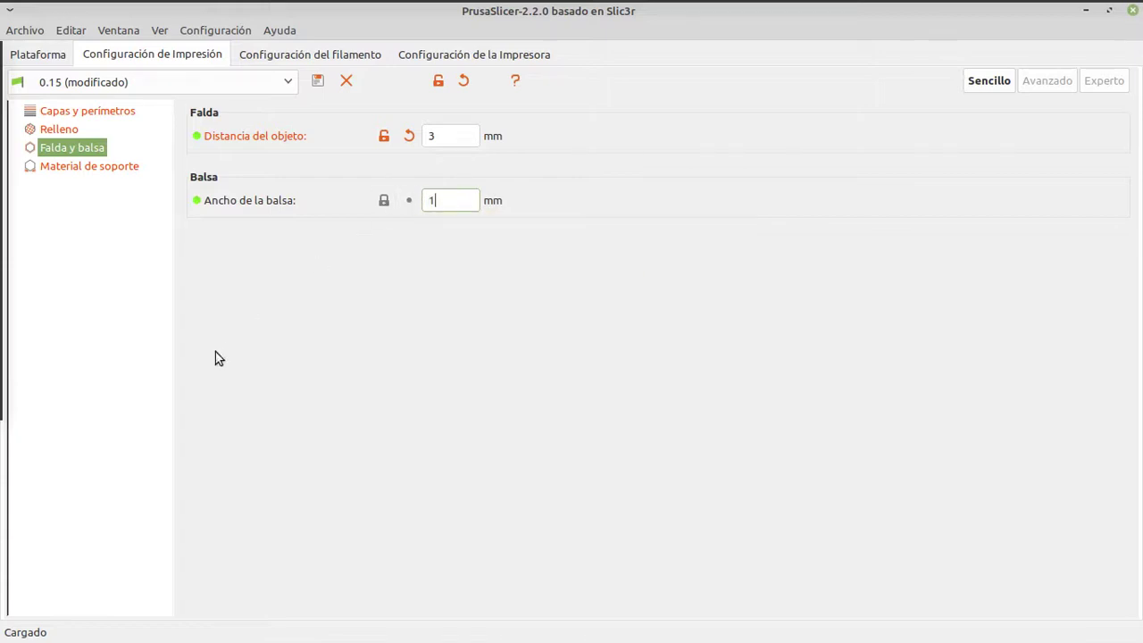
# Enable support material generation with automatically generated supports, restricted to the base only.
pyautogui.click(68, 174)
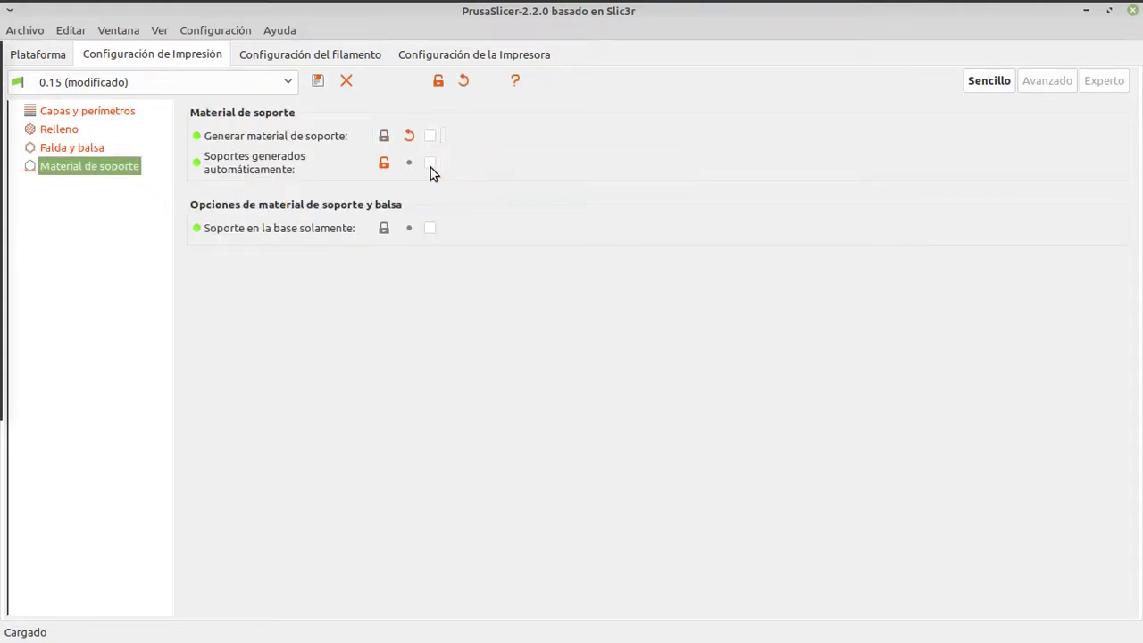
pyautogui.click(431, 137)
pyautogui.click(430, 165)
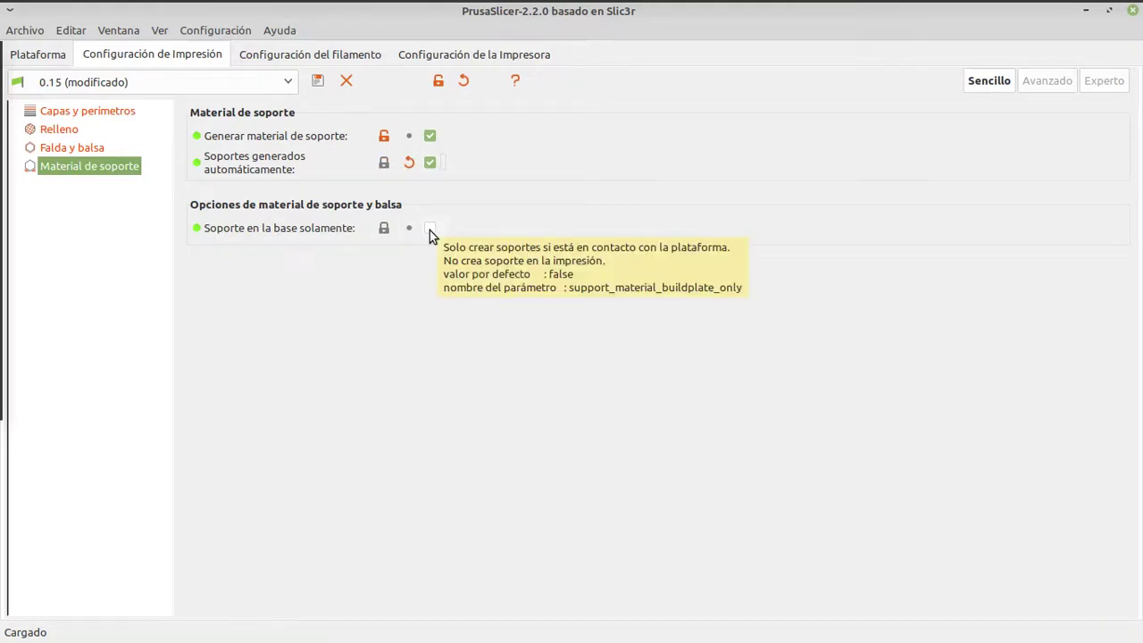
pyautogui.click(429, 228)
# Turn off base-only supports, automatically generated supports and support material generation.
pyautogui.click(429, 231)
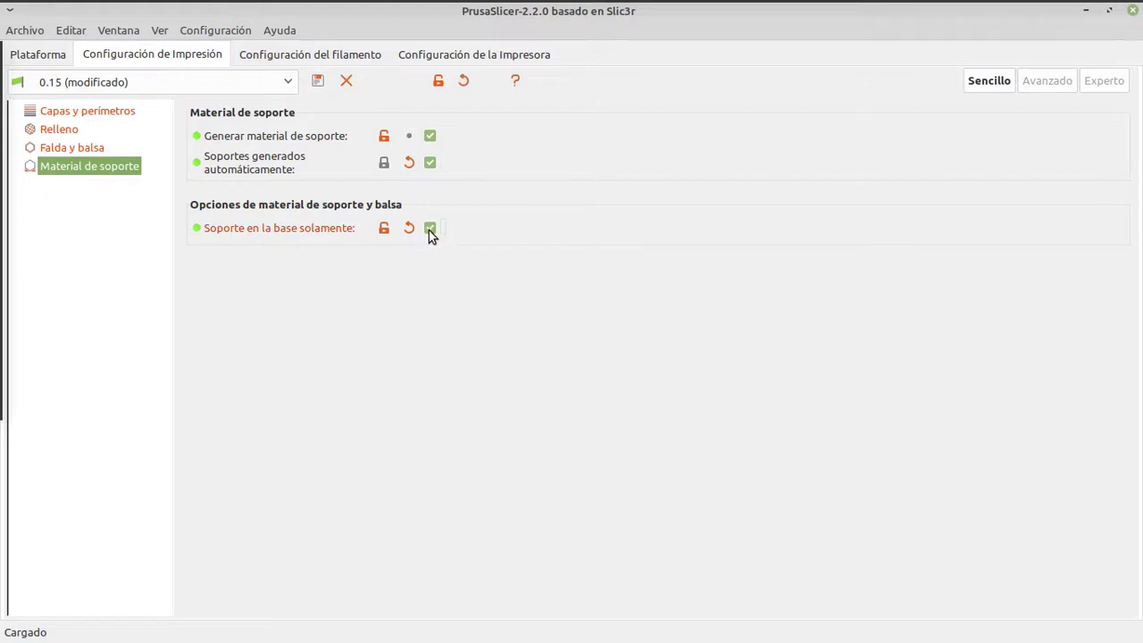
pyautogui.click(431, 163)
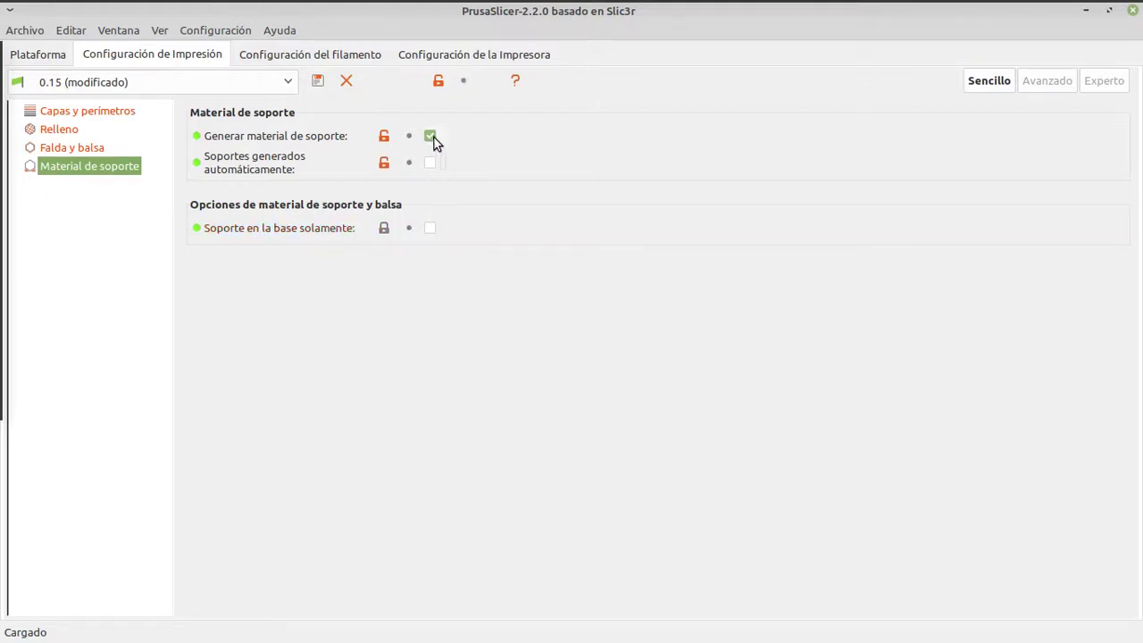
pyautogui.click(431, 135)
# Save the modified print settings as a new preset named tutorial.
pyautogui.click(318, 80)
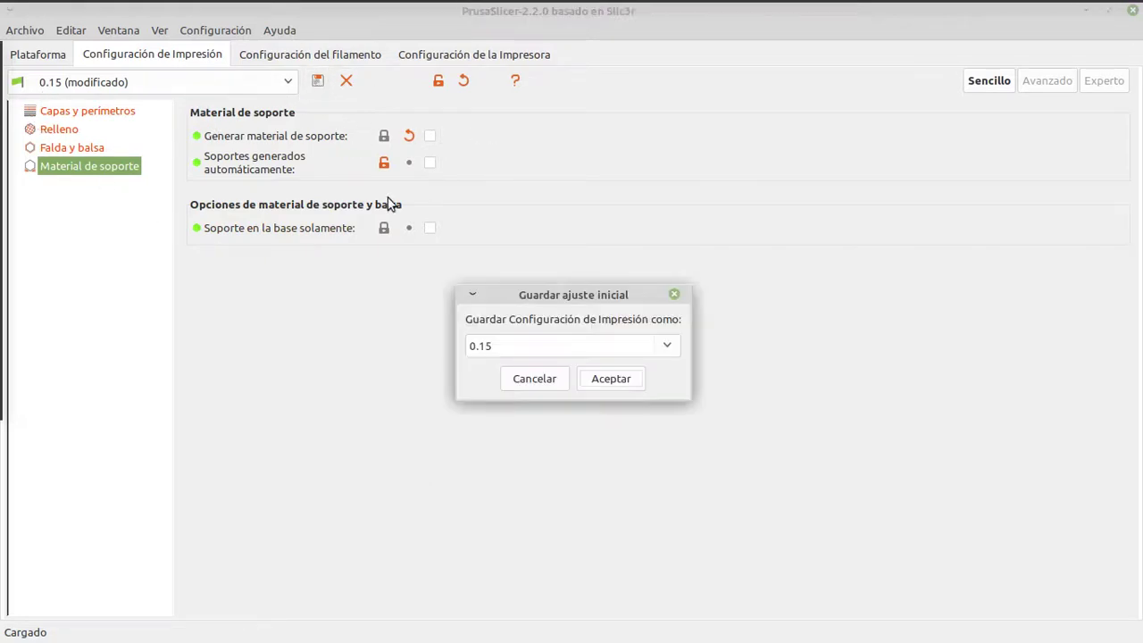
pyautogui.moveTo(507, 345); pyautogui.dragTo(454, 345)
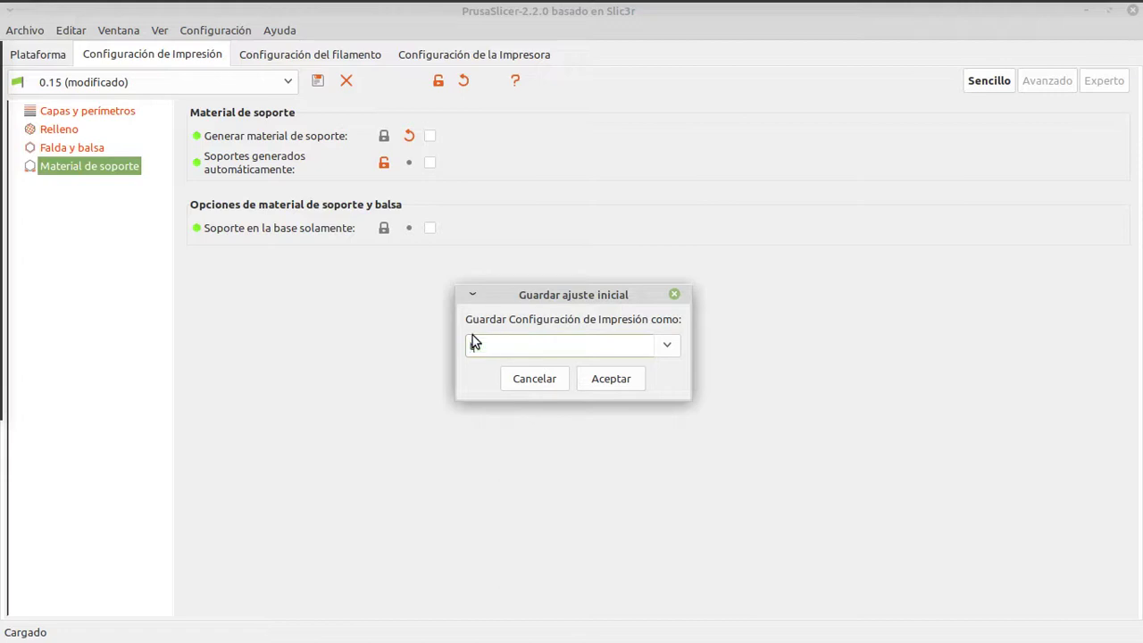
pyautogui.write('sa')
pyautogui.click(609, 380)
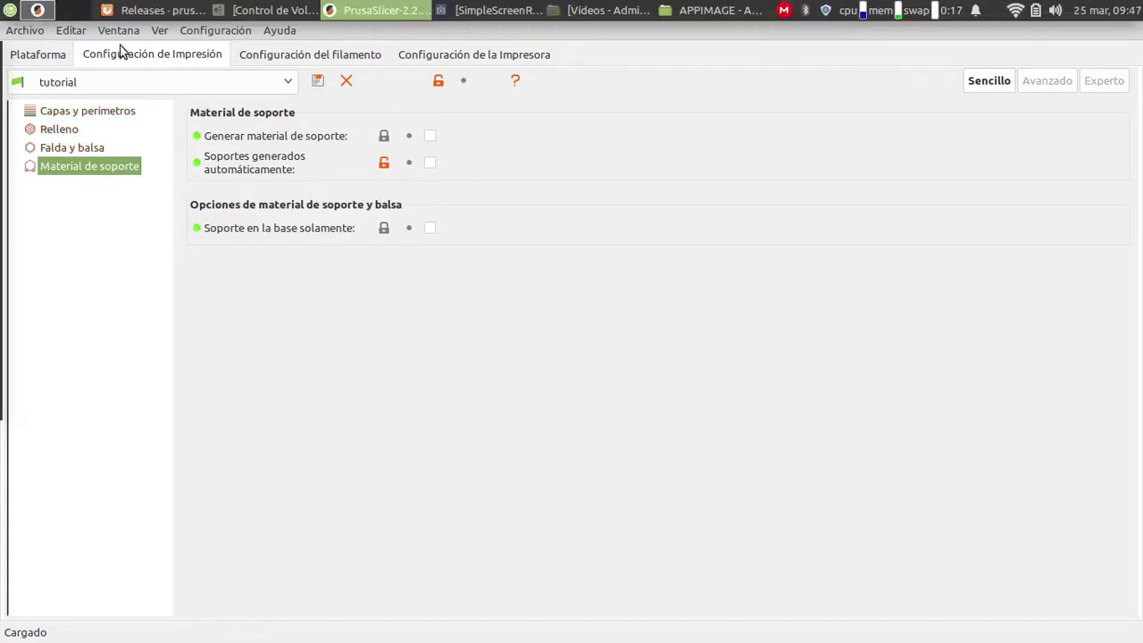
# Set the colour of the PLA experimental filament to red (#F60505).
pyautogui.click(323, 59)
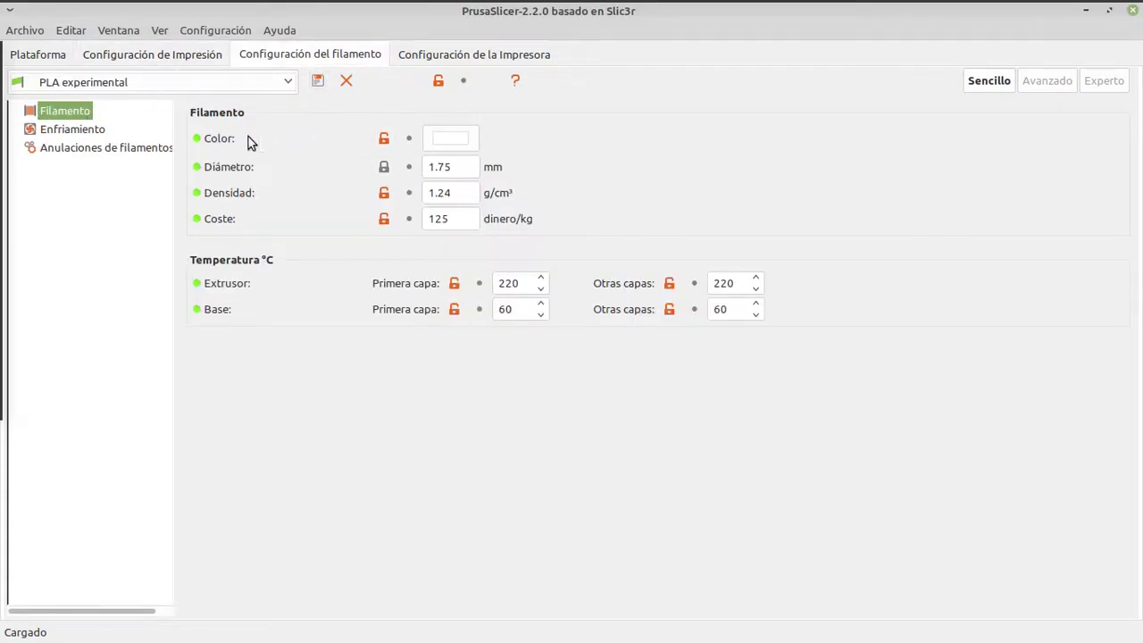
pyautogui.moveTo(454, 146)
pyautogui.click(452, 141)
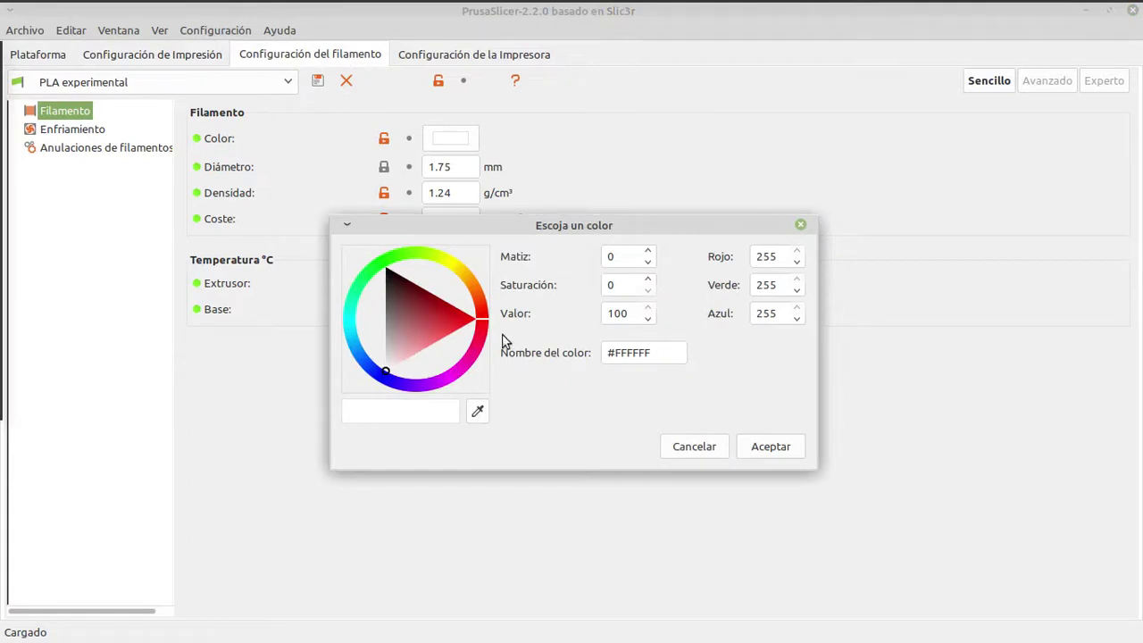
pyautogui.click(446, 320)
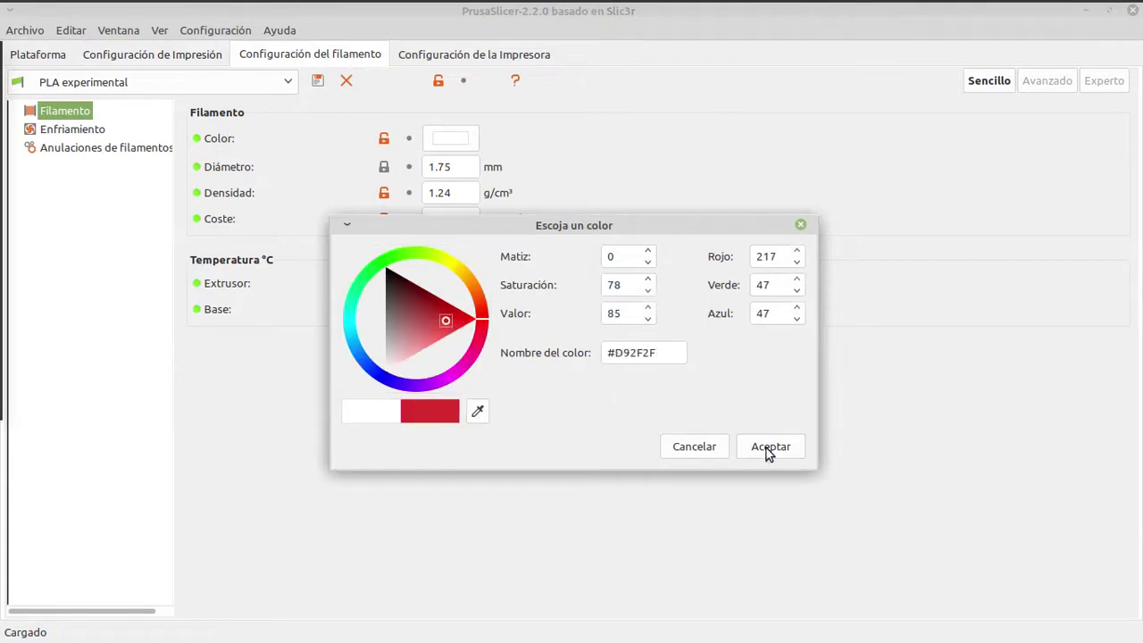
pyautogui.moveTo(472, 320); pyautogui.dragTo(482, 332)
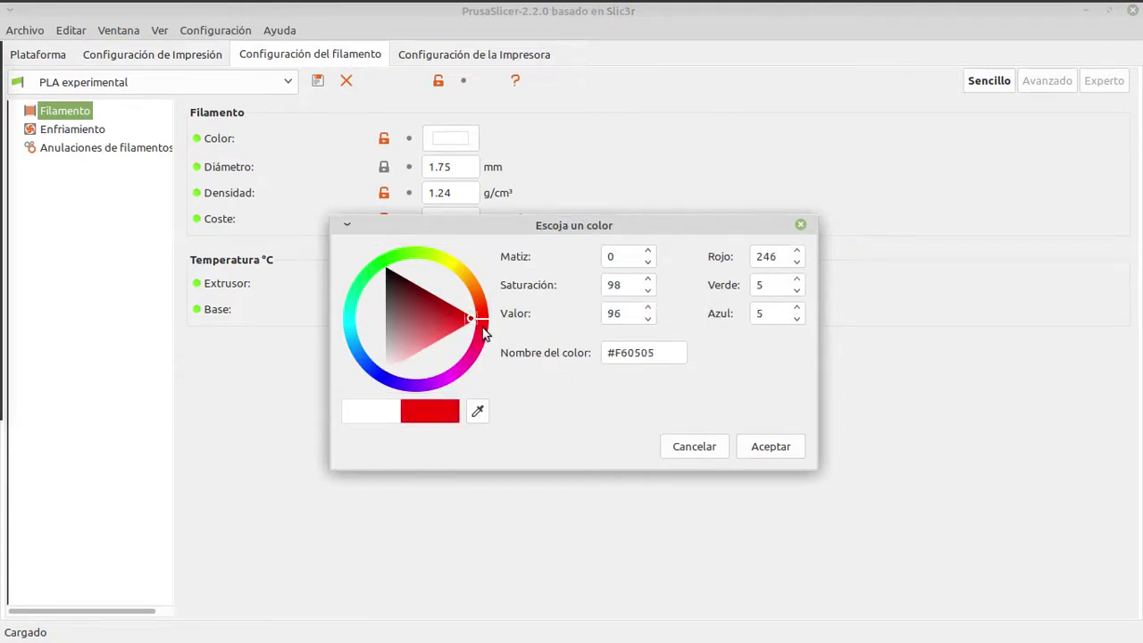
pyautogui.click(779, 447)
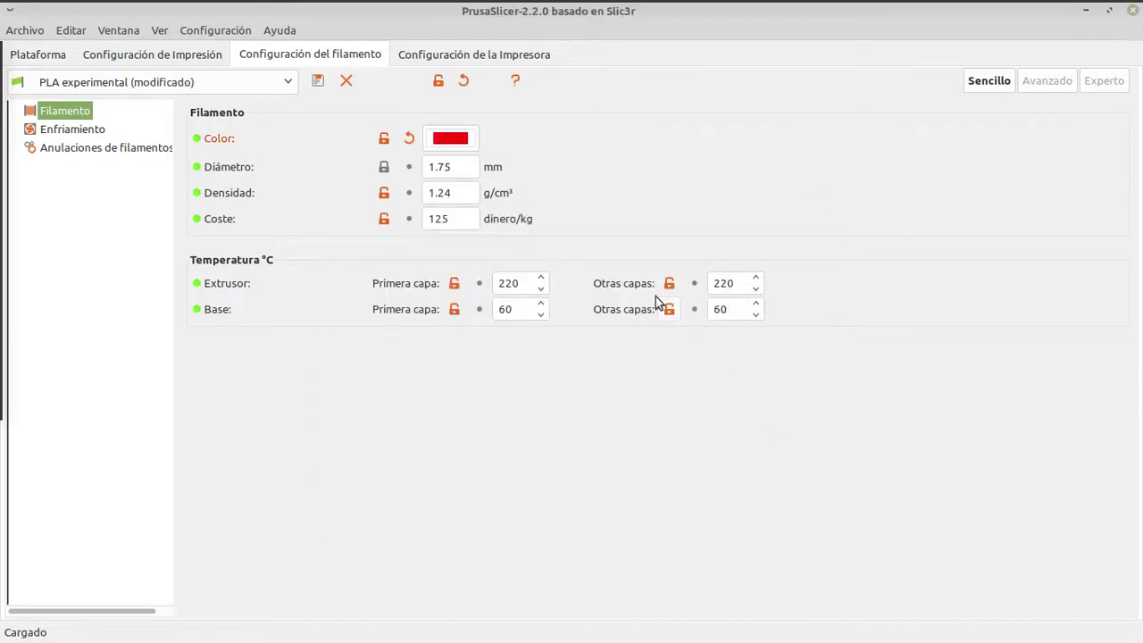
# Check the filament's diameter field and set the filament cost to 14 per kg.
pyautogui.click(439, 168)
pyautogui.click(470, 192)
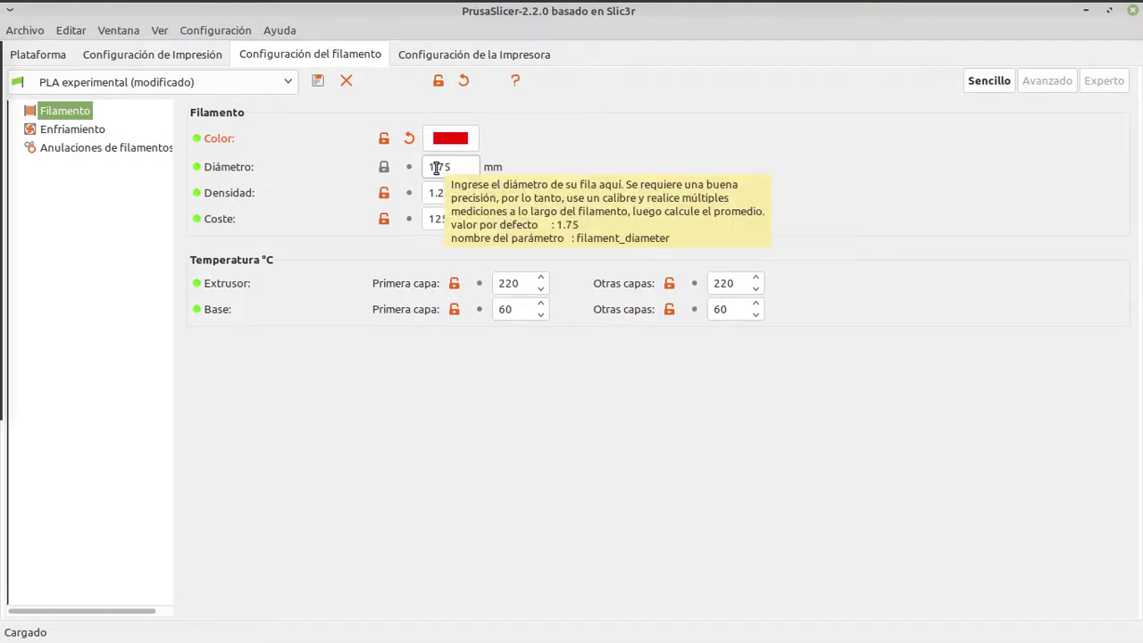
pyautogui.click(436, 168)
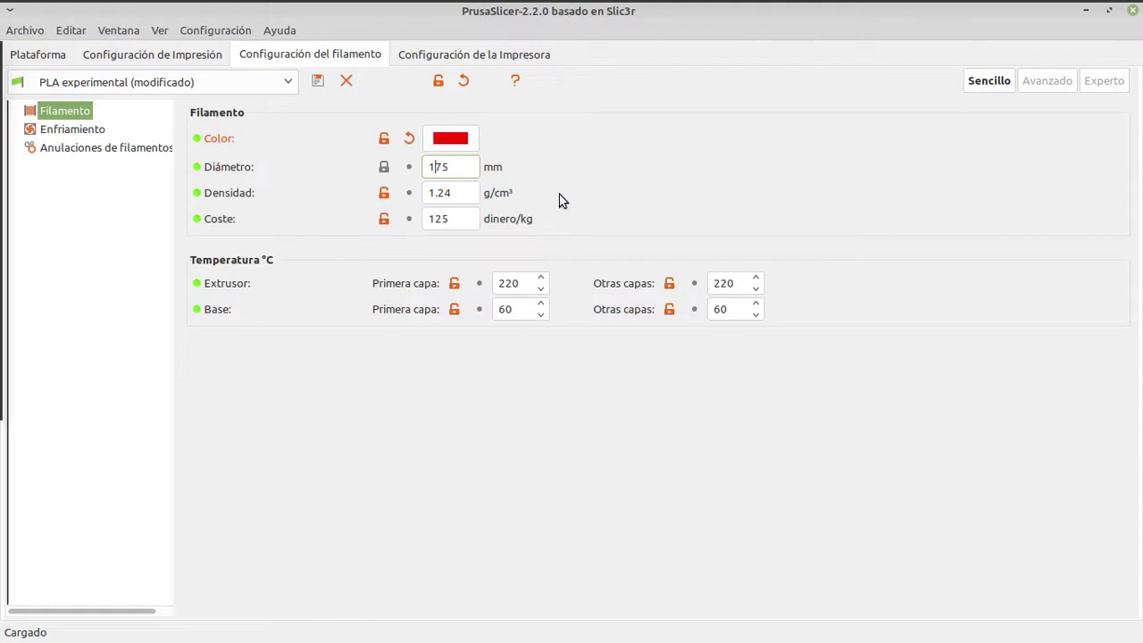
pyautogui.write('.')
pyautogui.moveTo(448, 168)
pyautogui.click(437, 168)
pyautogui.moveTo(469, 219); pyautogui.dragTo(402, 218)
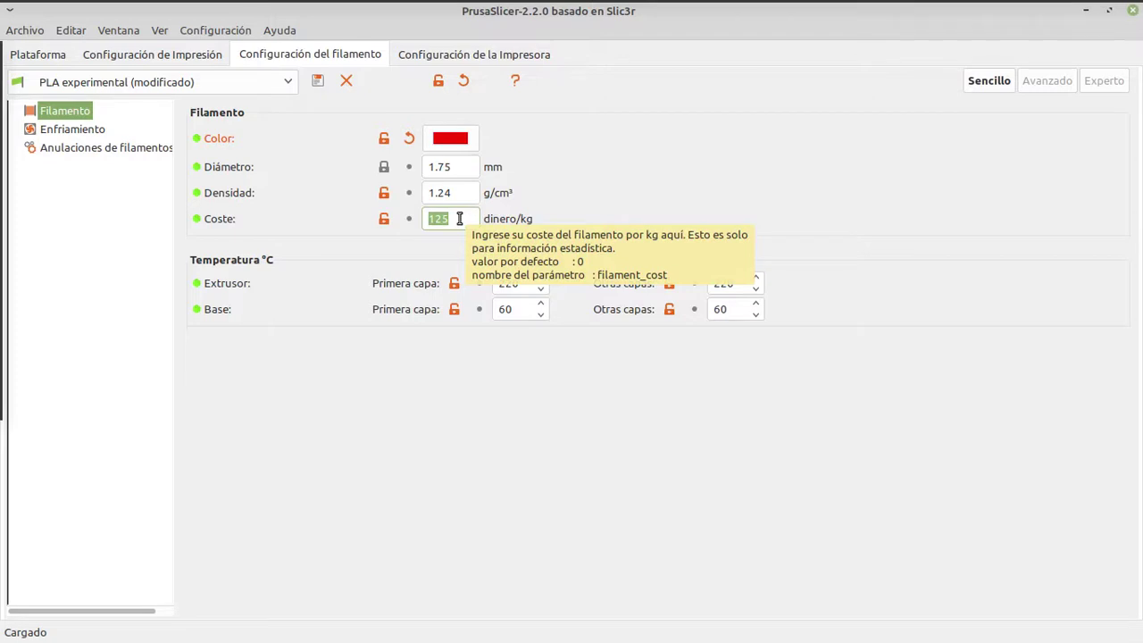
pyautogui.write('14')
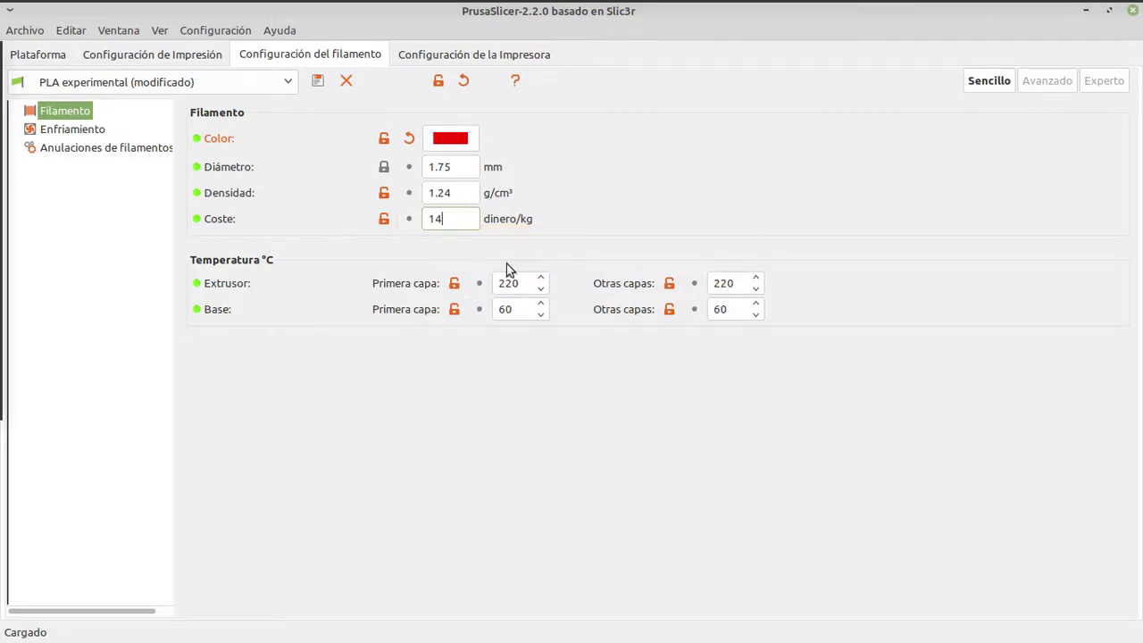
pyautogui.press('Return')
# Review the filament's temperature, cooling (Enfriamiento) and retraction override (Anulaciones de filamentos) settings.
pyautogui.moveTo(743, 317)
pyautogui.click(81, 132)
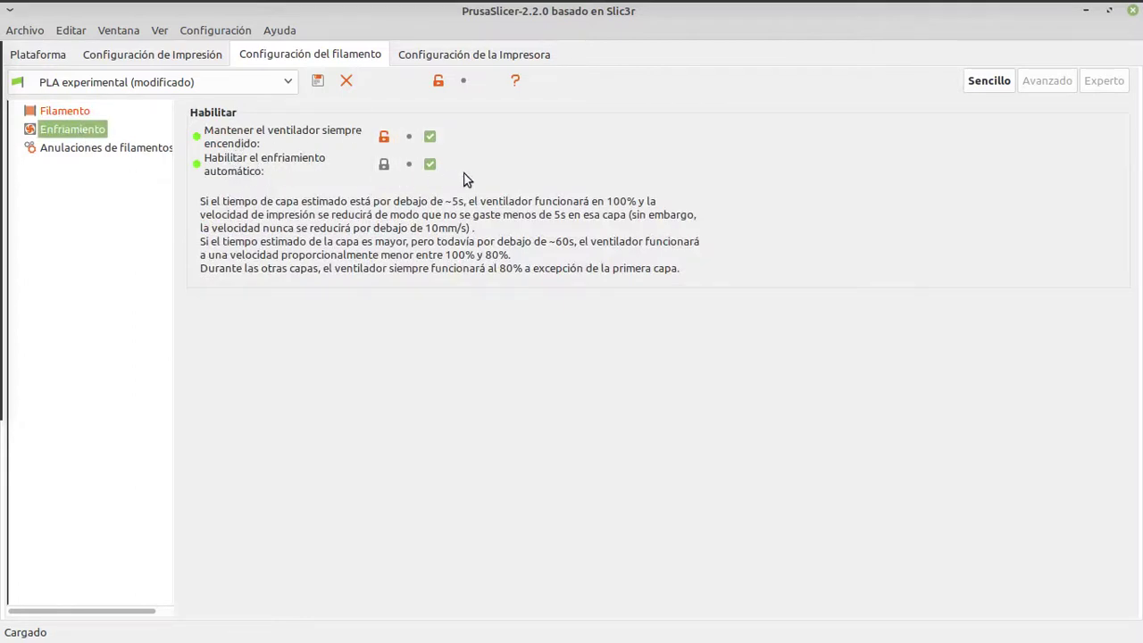
pyautogui.click(71, 149)
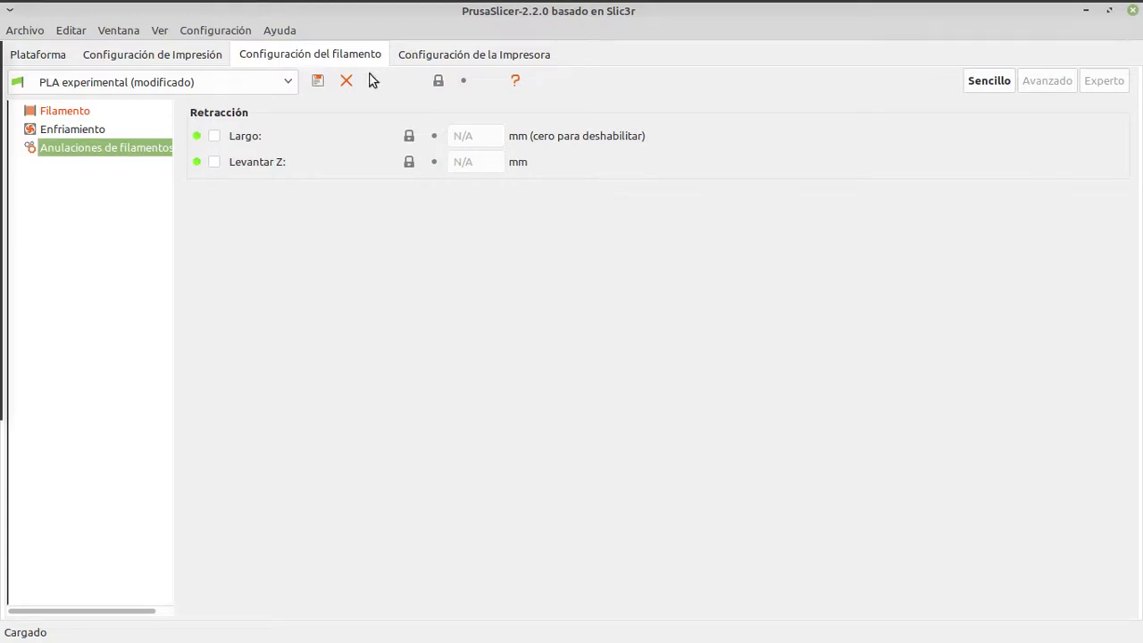
# Save the modified filament settings as a new preset named tutorial.
pyautogui.click(317, 81)
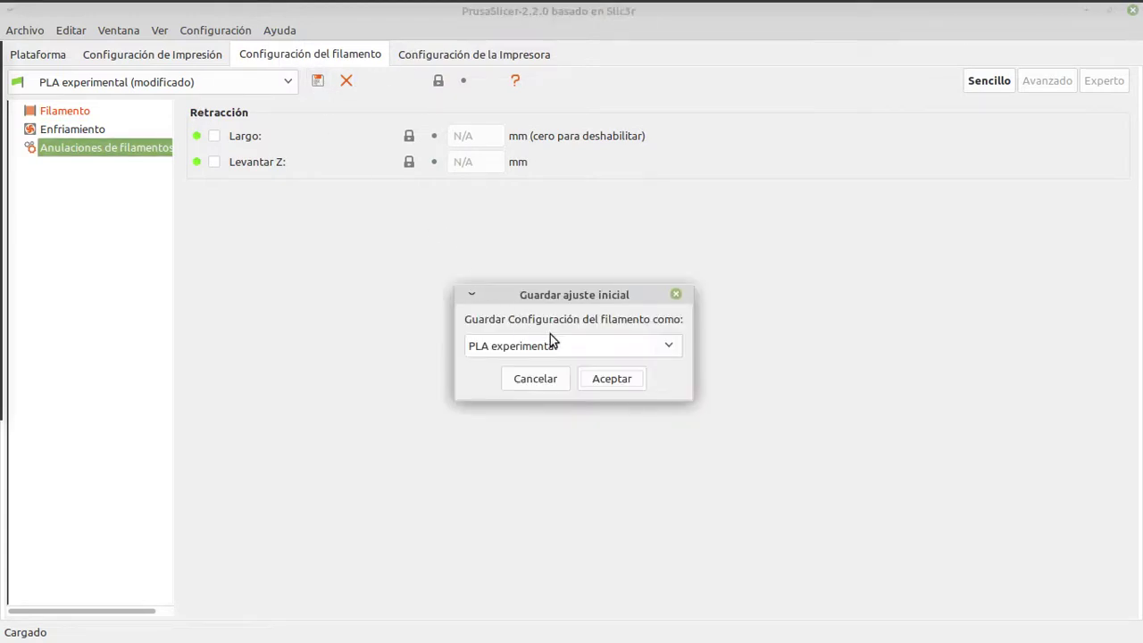
pyautogui.moveTo(569, 343); pyautogui.dragTo(464, 342)
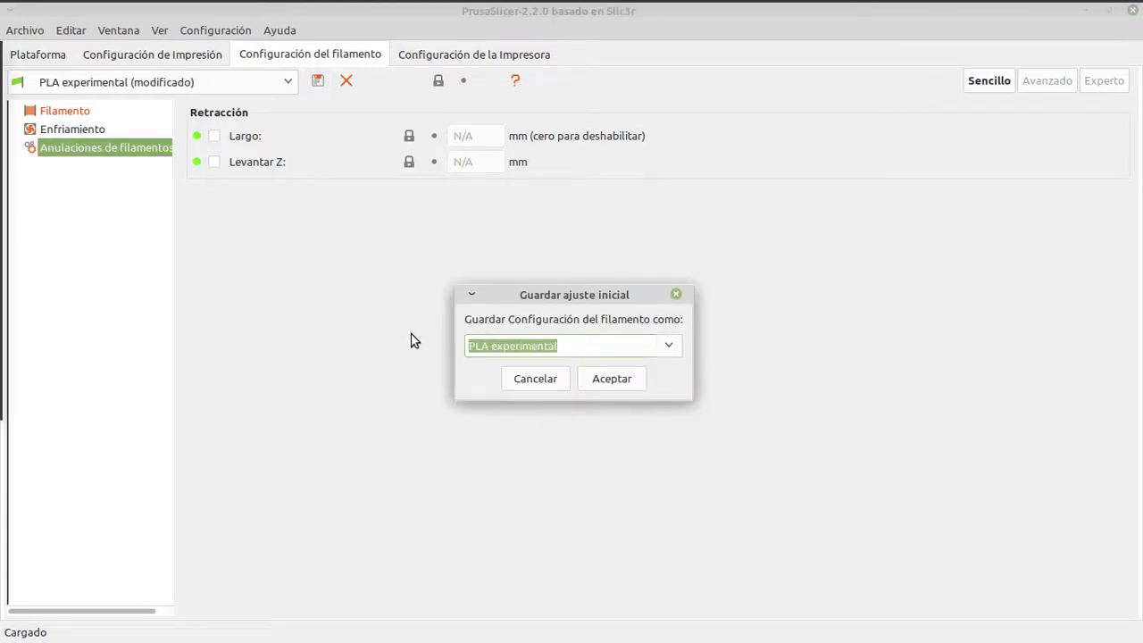
pyautogui.press('BackSpace')
pyautogui.write('tutor')
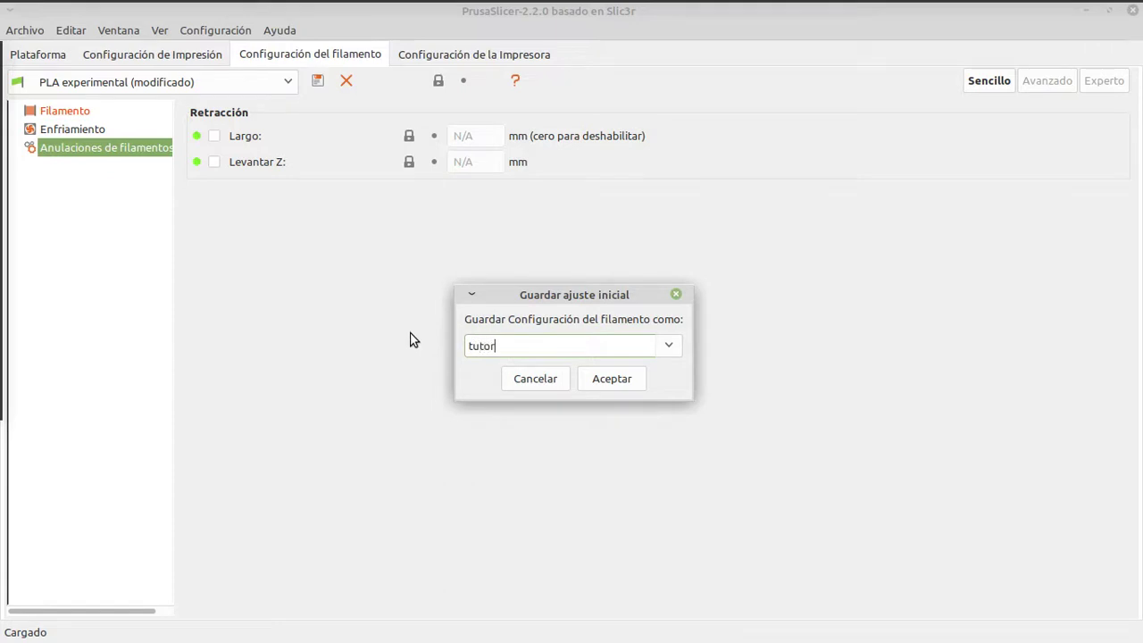
pyautogui.write('ial')
pyautogui.click(601, 380)
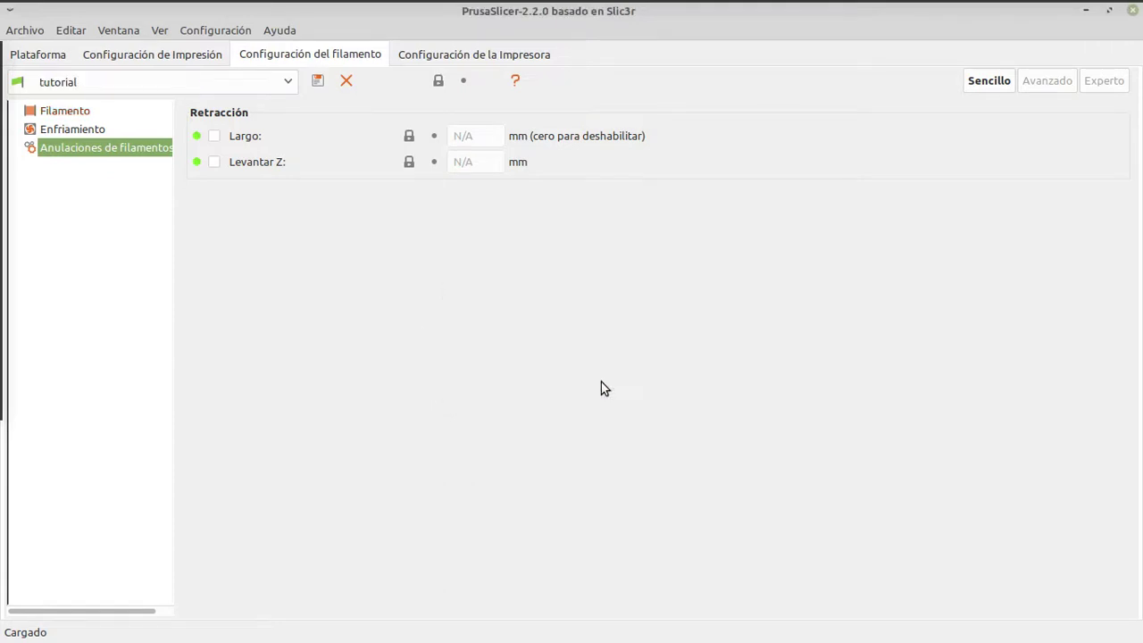
# Examine the printer's Extrusor 1 settings in simple mode: nozzle diameter, retraction length and Z lift.
pyautogui.click(438, 56)
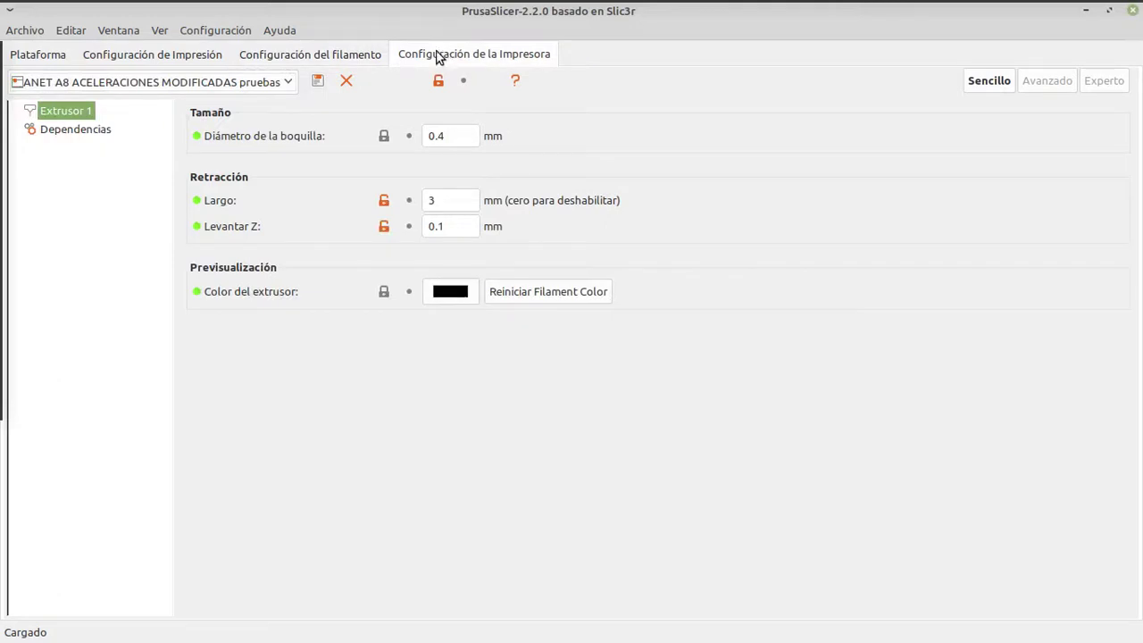
pyautogui.click(54, 131)
pyautogui.click(58, 114)
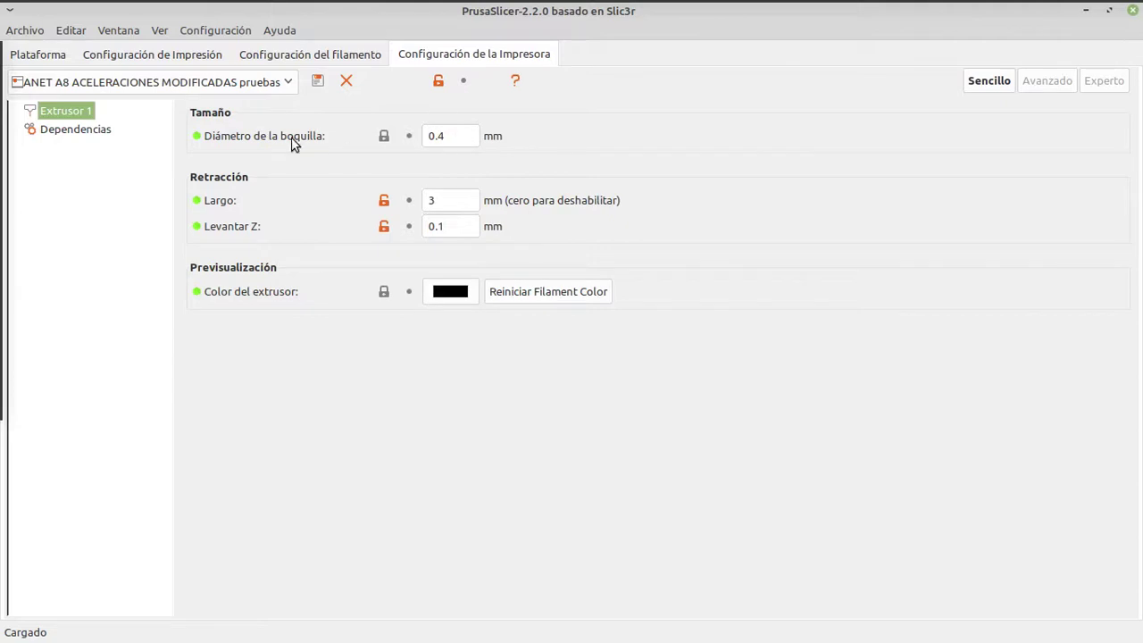
pyautogui.moveTo(458, 138)
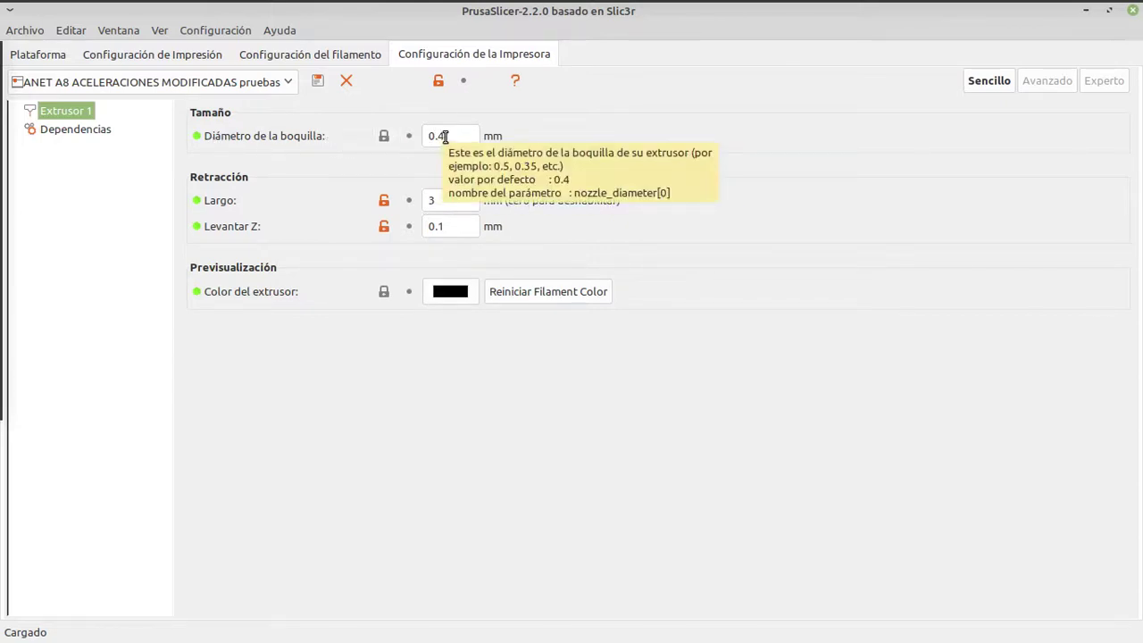
pyautogui.click(444, 136)
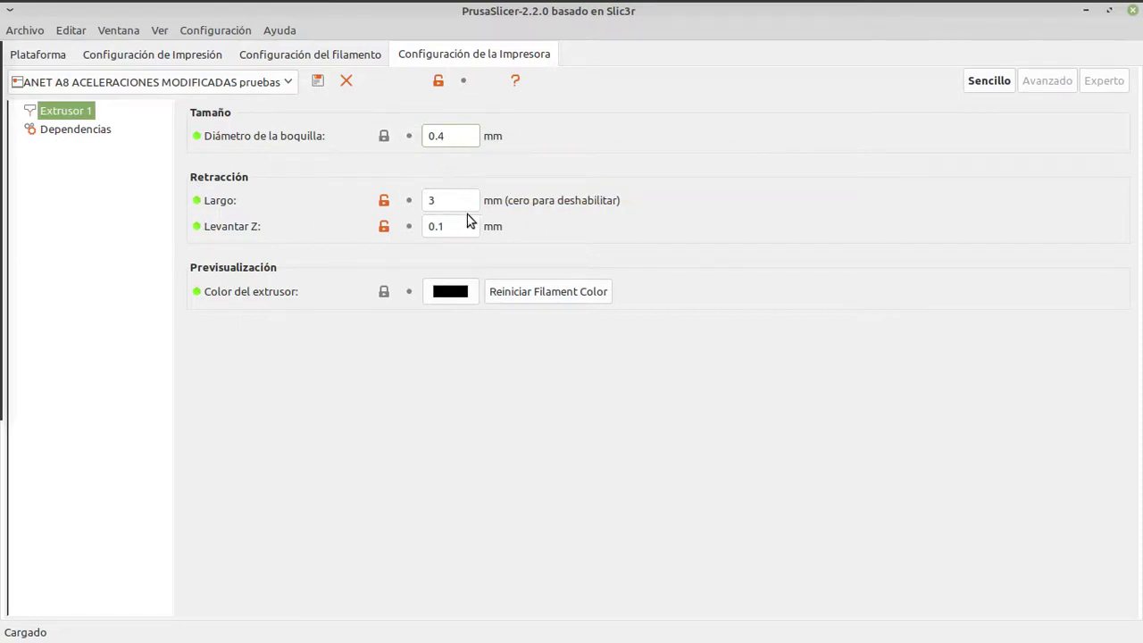
pyautogui.click(439, 200)
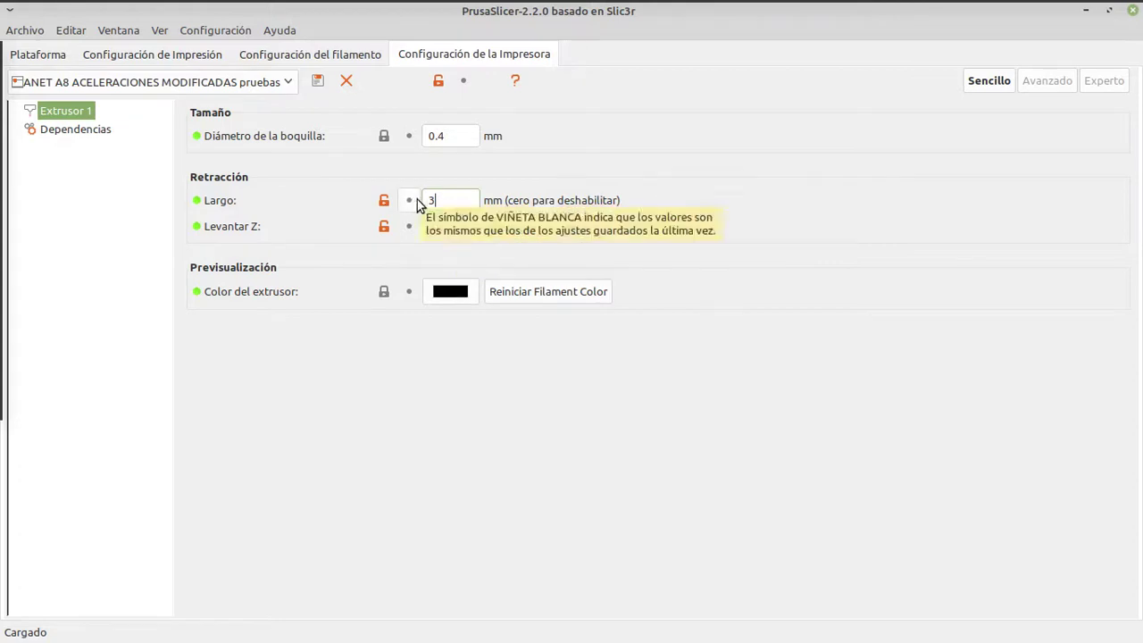
pyautogui.moveTo(439, 200); pyautogui.dragTo(419, 198)
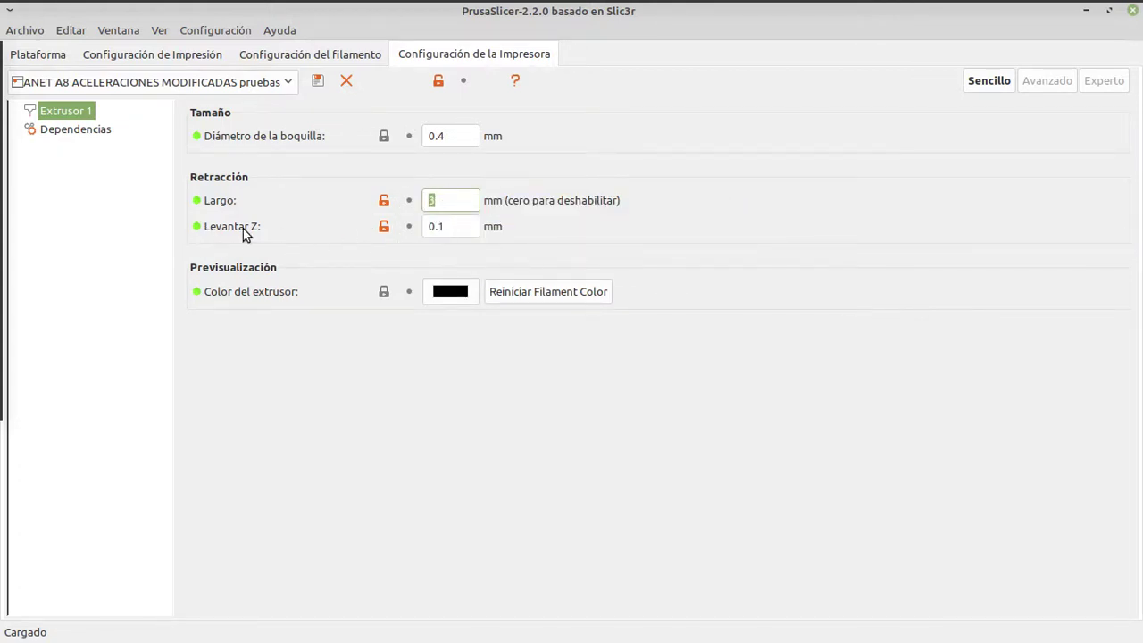
pyautogui.moveTo(246, 232)
# Look over the additional extruder and retraction options offered in expert mode and return to simple mode.
pyautogui.click(1108, 80)
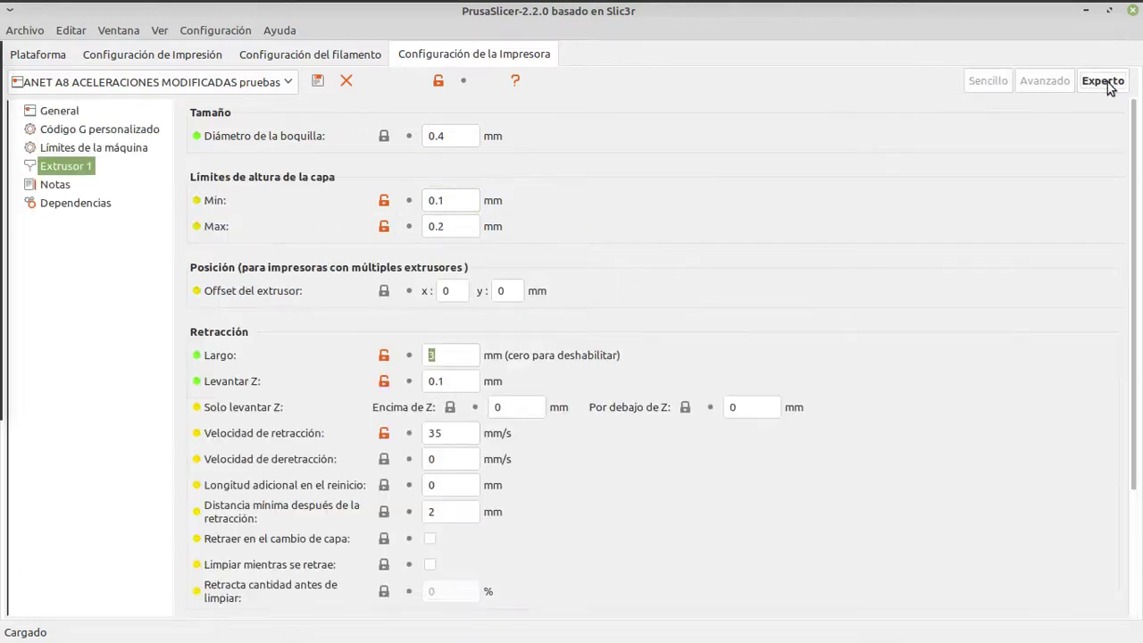
pyautogui.scroll(-3, 388, 366)
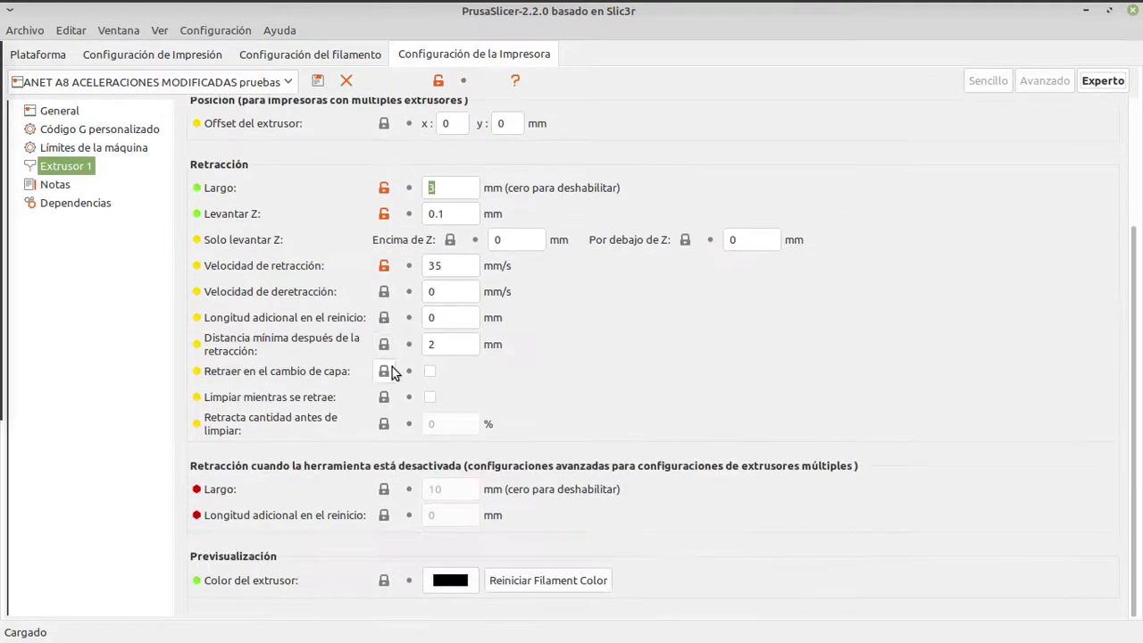
pyautogui.scroll(3, 393, 349)
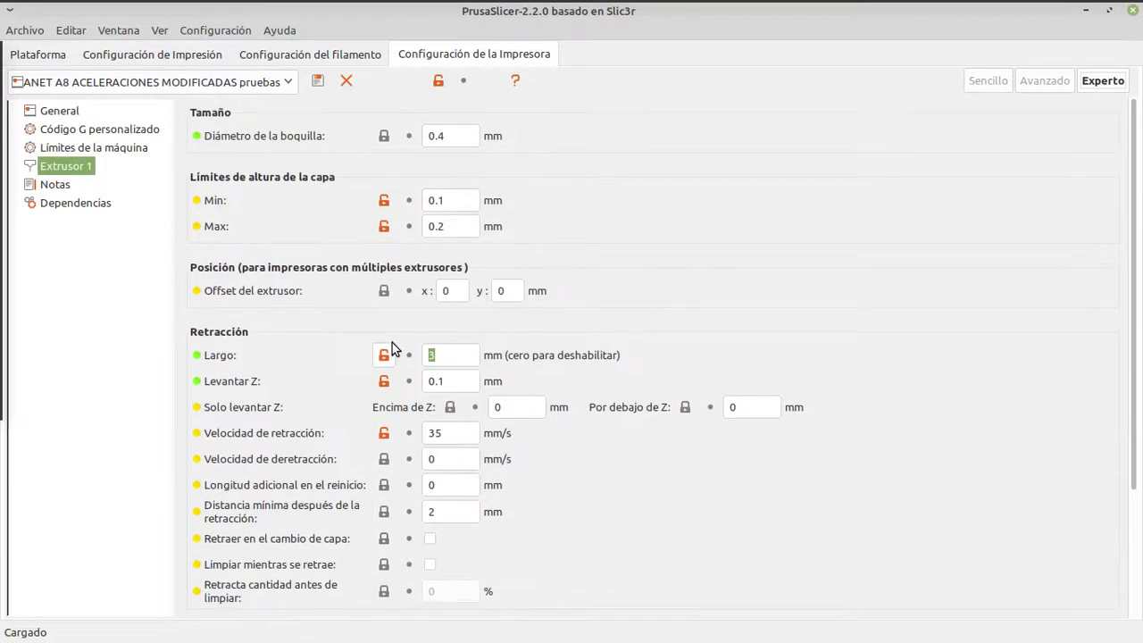
pyautogui.click(987, 81)
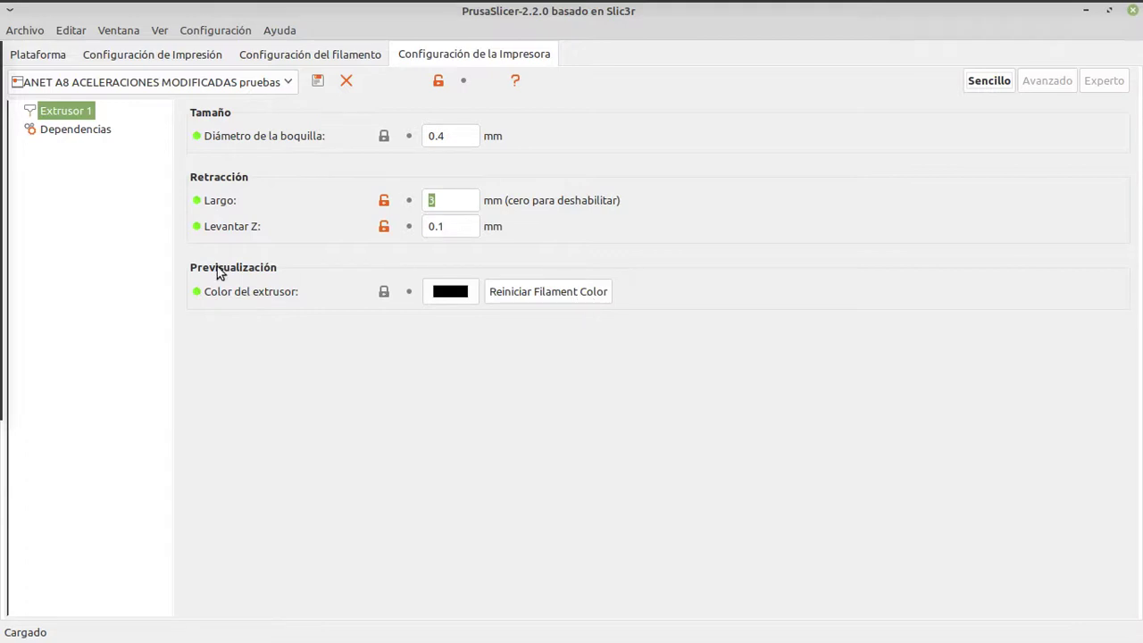
# Check the printer profile's dependencies and compare the printer settings available in expert and advanced modes.
pyautogui.click(63, 132)
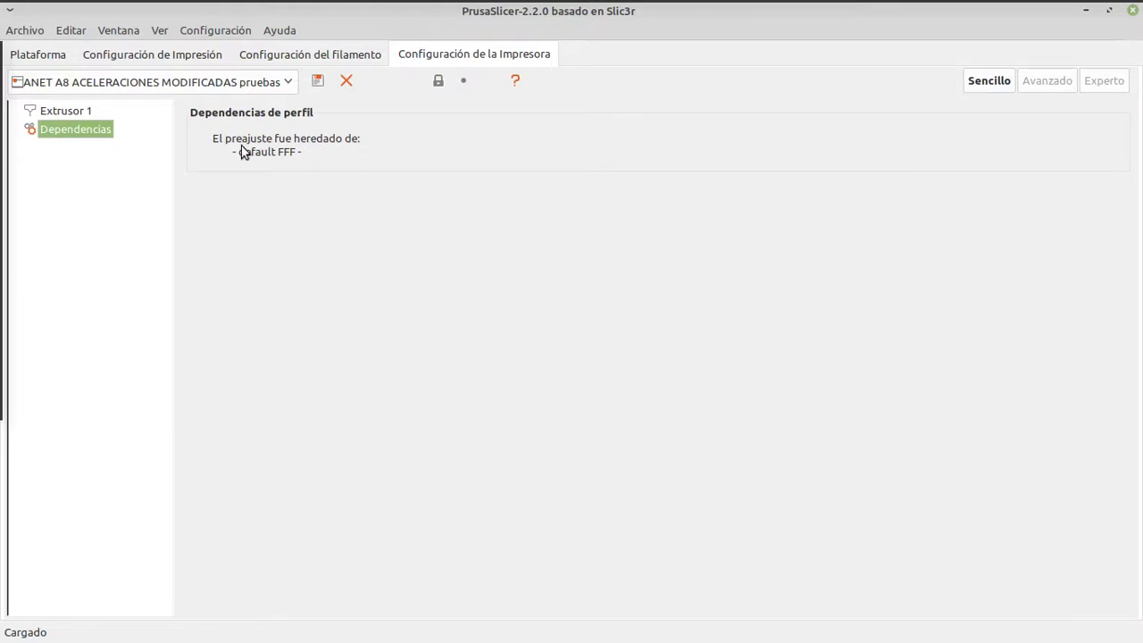
pyautogui.click(1111, 82)
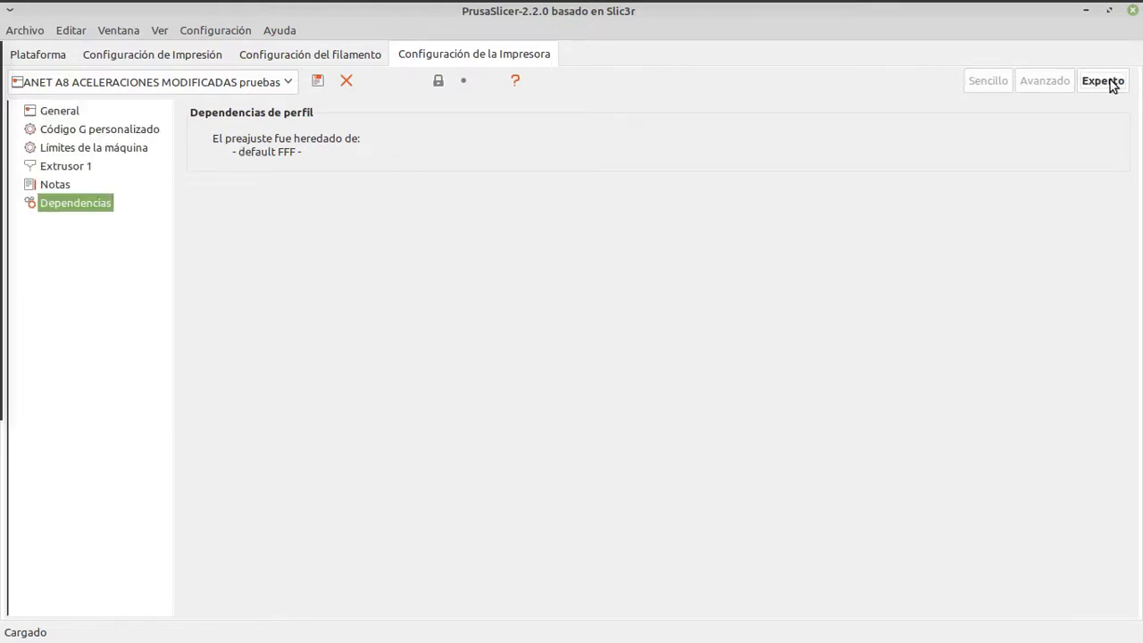
pyautogui.click(132, 131)
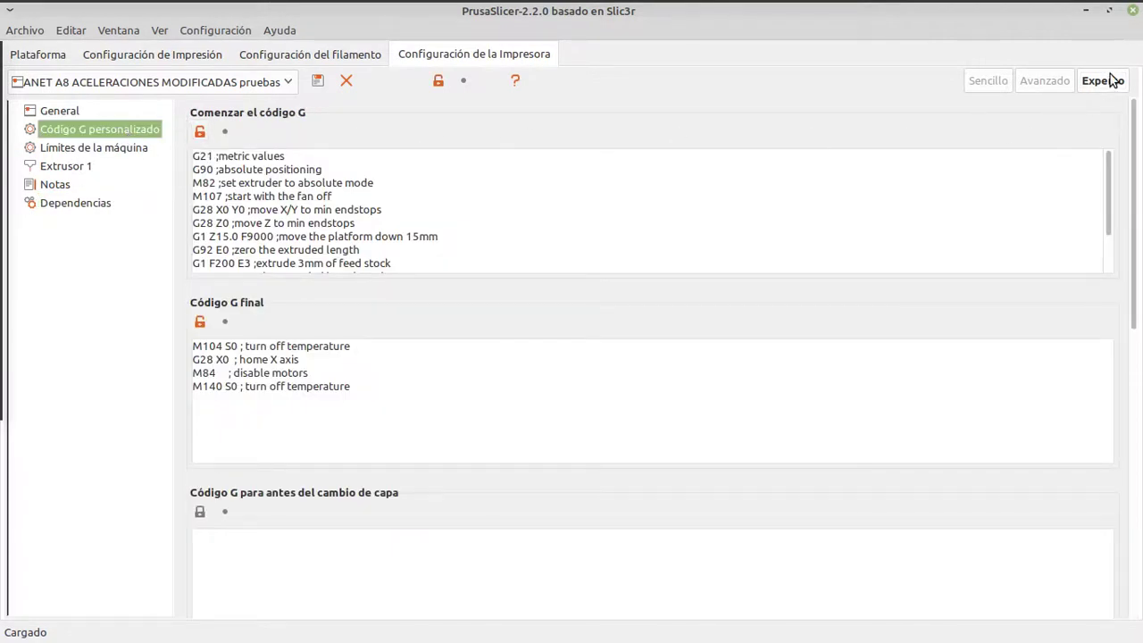
pyautogui.click(1045, 80)
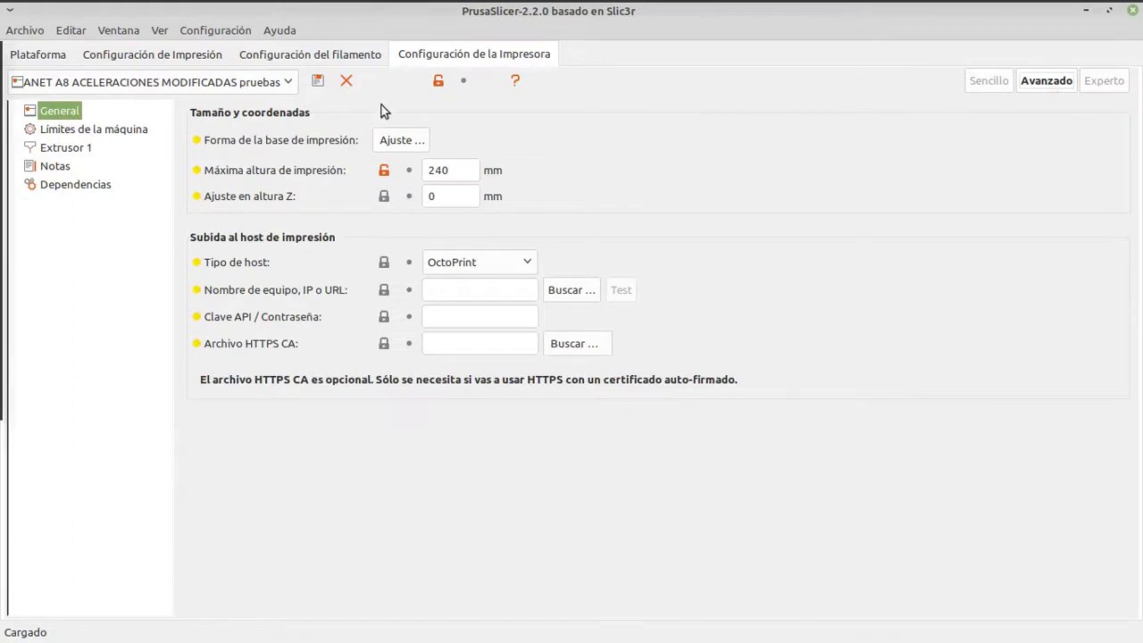
# Switch to expert mode and read through the printer's custom start G-code.
pyautogui.click(1106, 82)
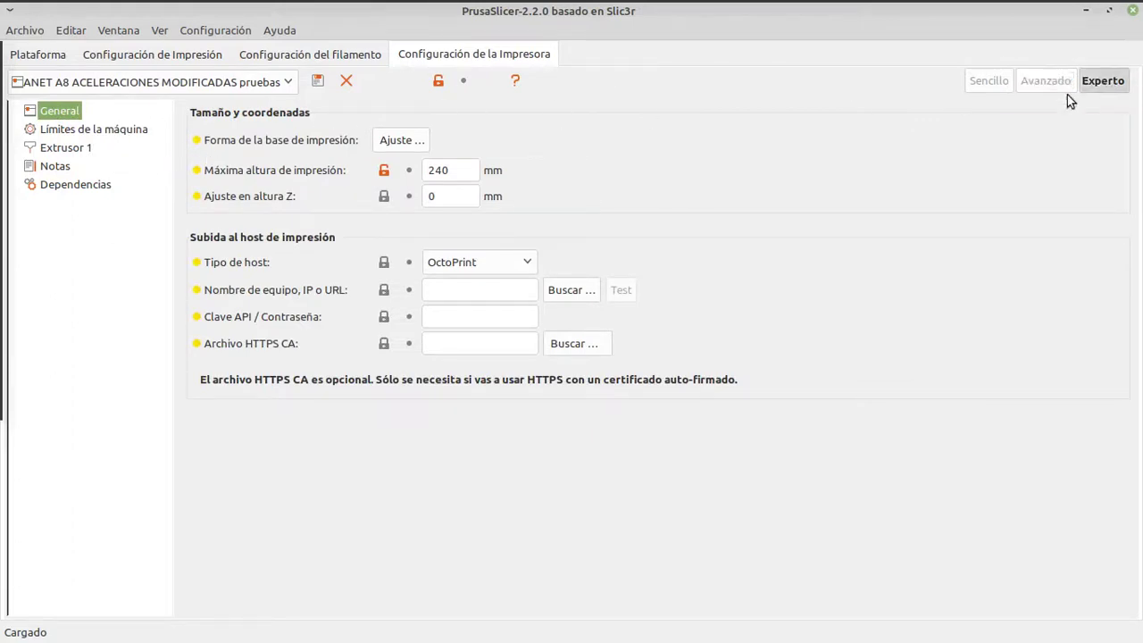
pyautogui.click(100, 130)
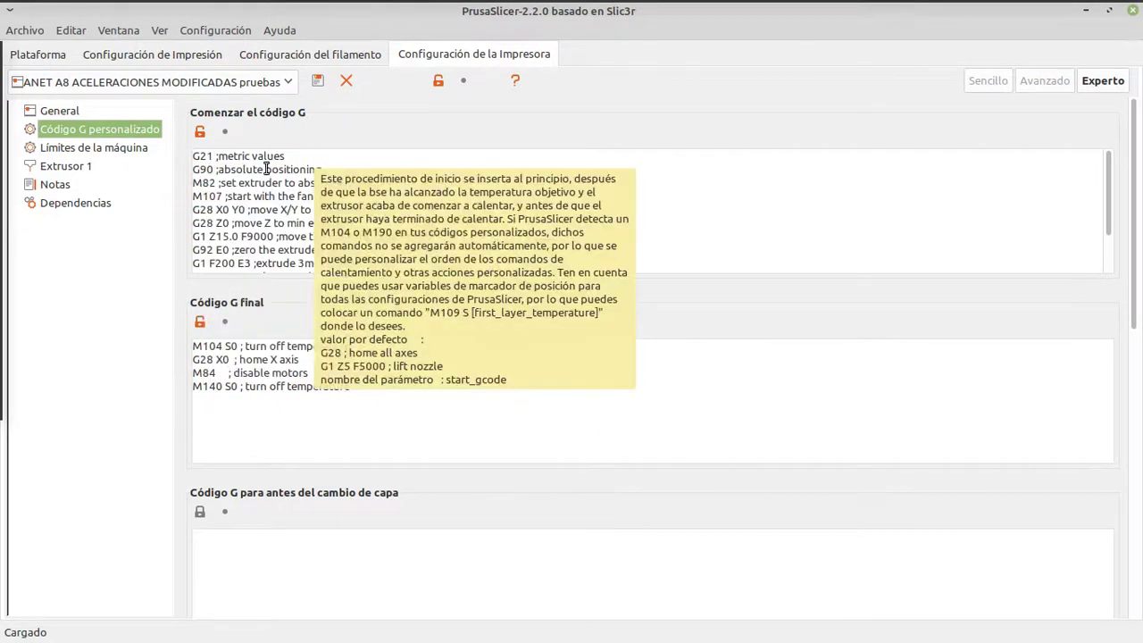
pyautogui.scroll(-3, 404, 248)
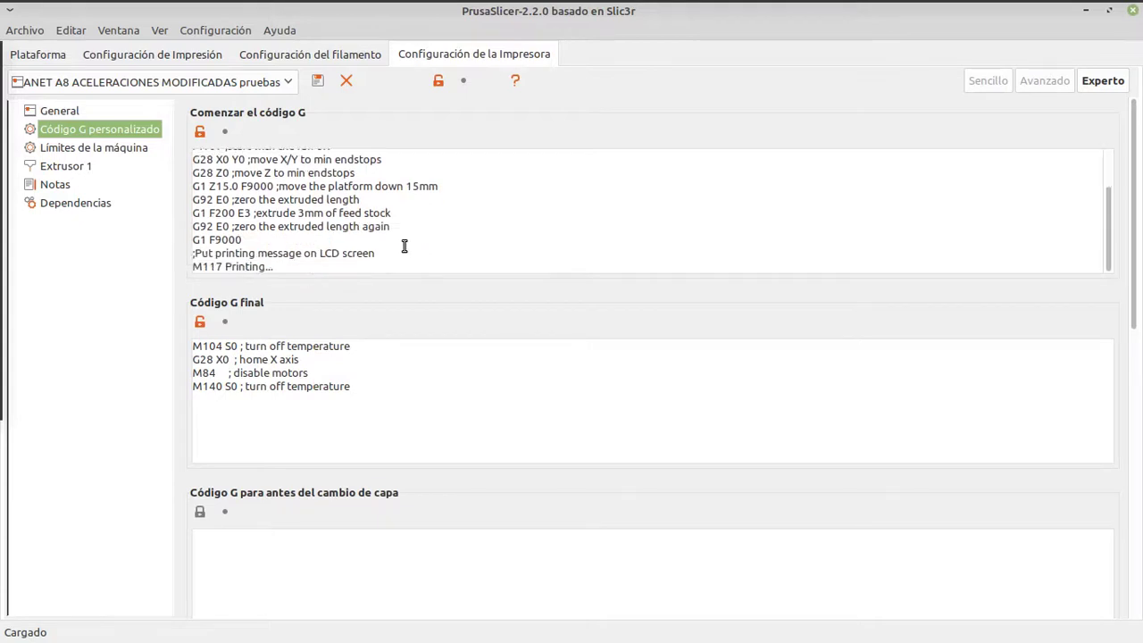
# Read through the printer's start G-code from the G21 metric units command to the M117 LCD message.
pyautogui.scroll(3, 402, 245)
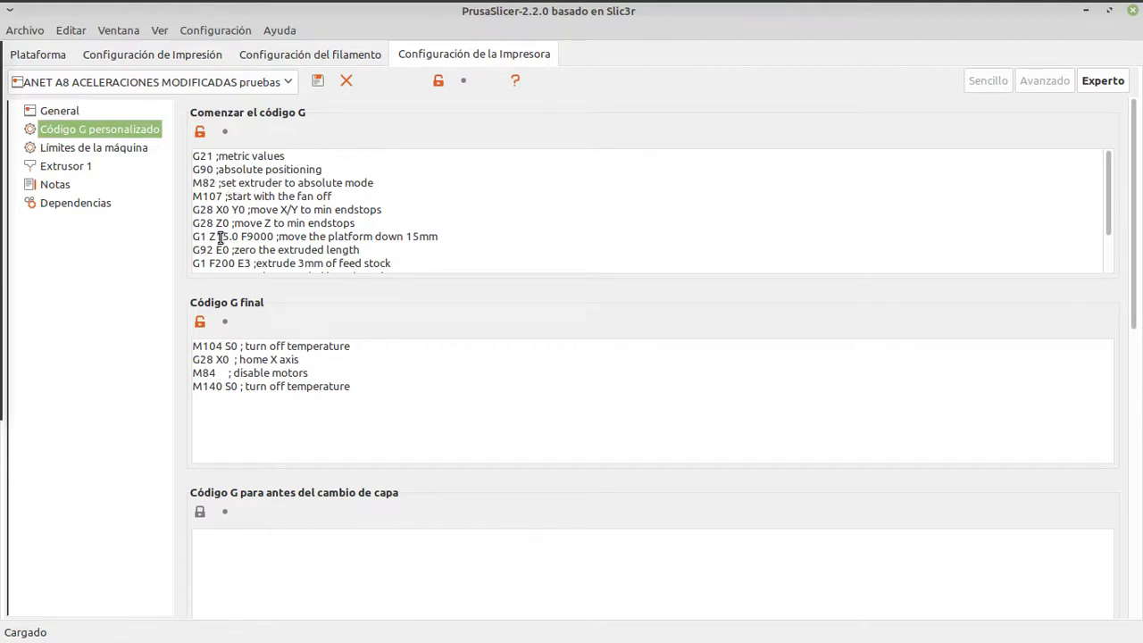
pyautogui.scroll(-1, 473, 209)
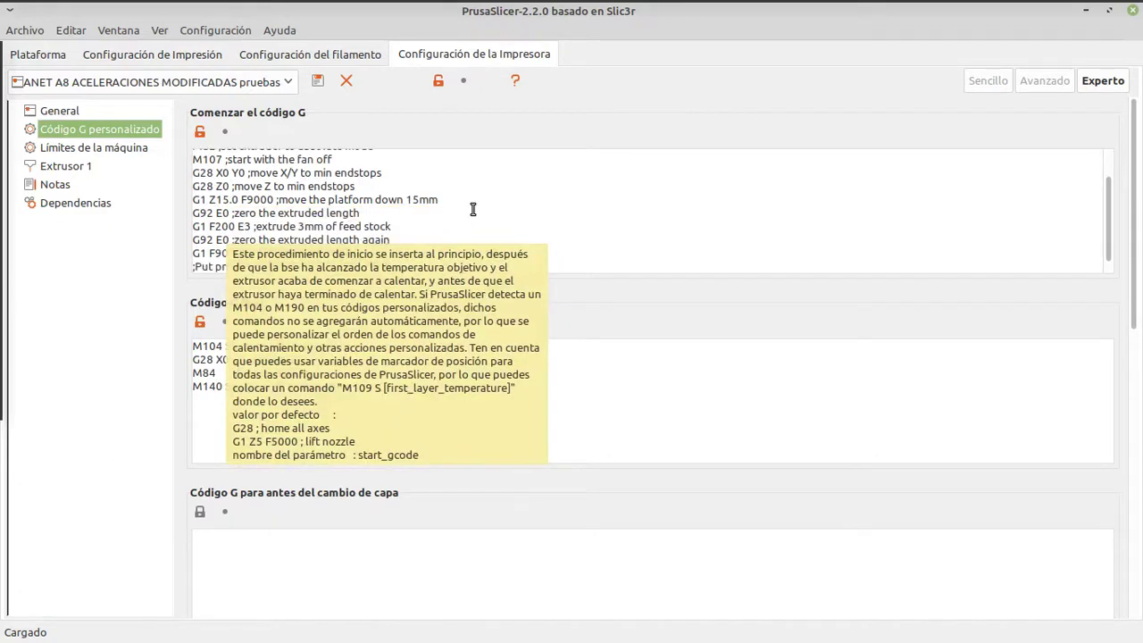
pyautogui.scroll(-1, 473, 209)
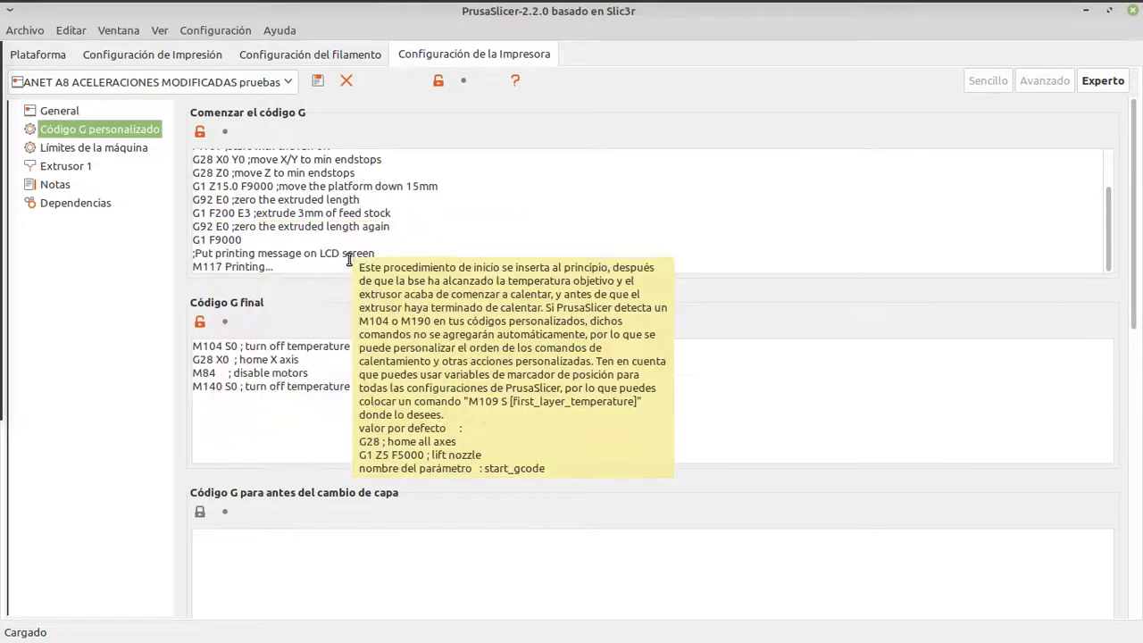
pyautogui.scroll(2, 344, 254)
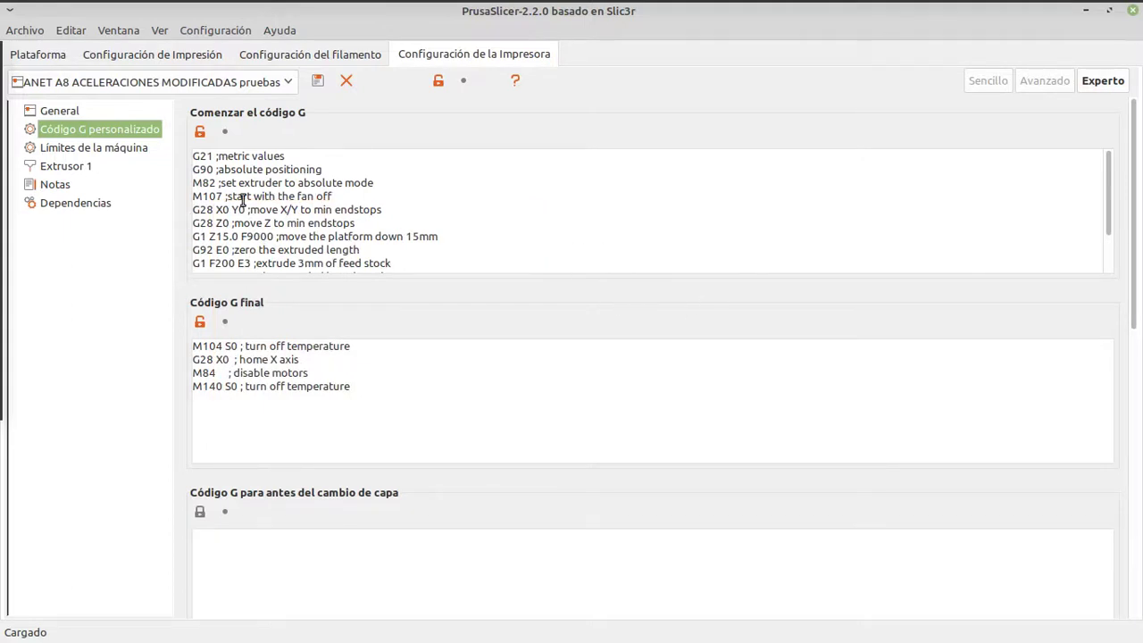
pyautogui.scroll(-1, 243, 200)
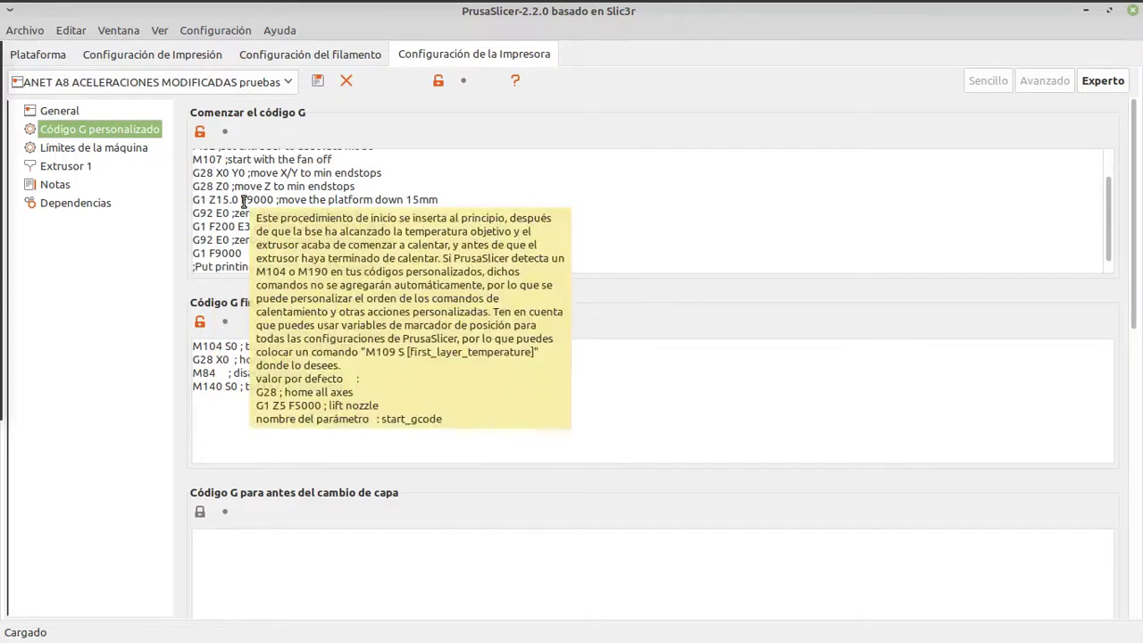
pyautogui.scroll(-1, 243, 200)
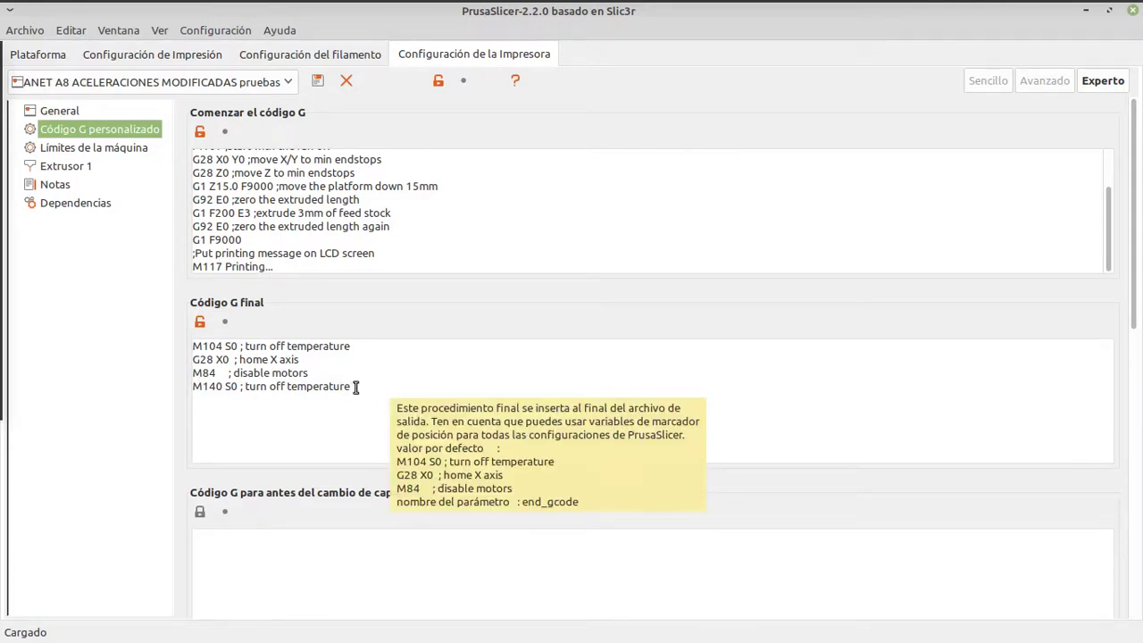
# Examine the M140 S0 line in the printer's end G-code and check whether custom G-code is available in simple and expert modes.
pyautogui.moveTo(354, 387); pyautogui.dragTo(191, 387)
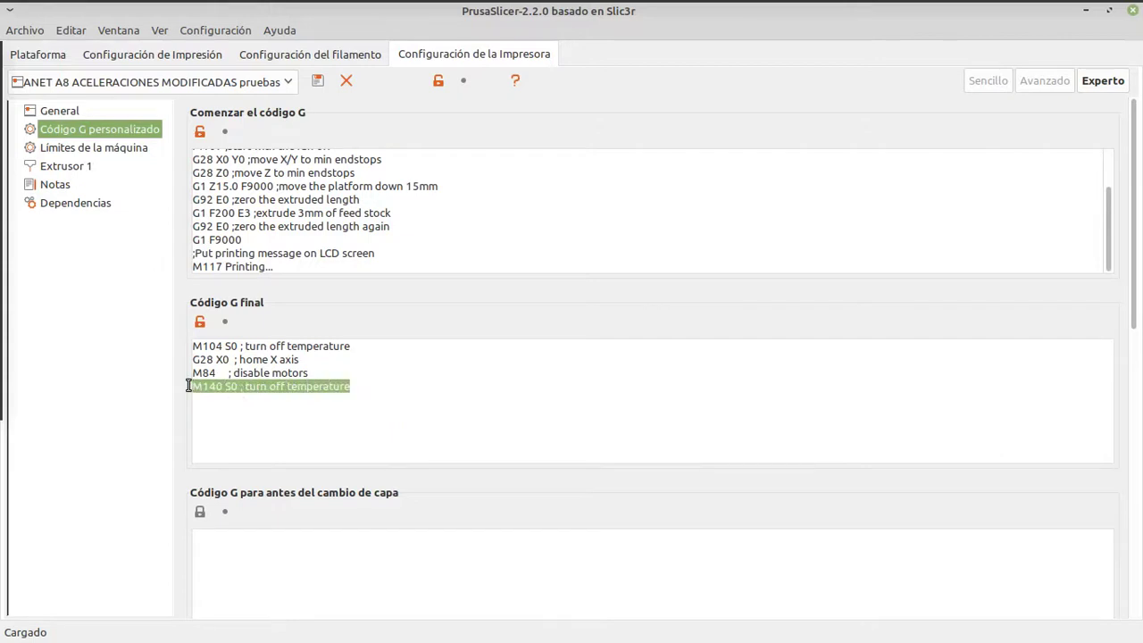
pyautogui.moveTo(381, 387); pyautogui.dragTo(185, 390)
pyautogui.moveTo(365, 387); pyautogui.dragTo(211, 386)
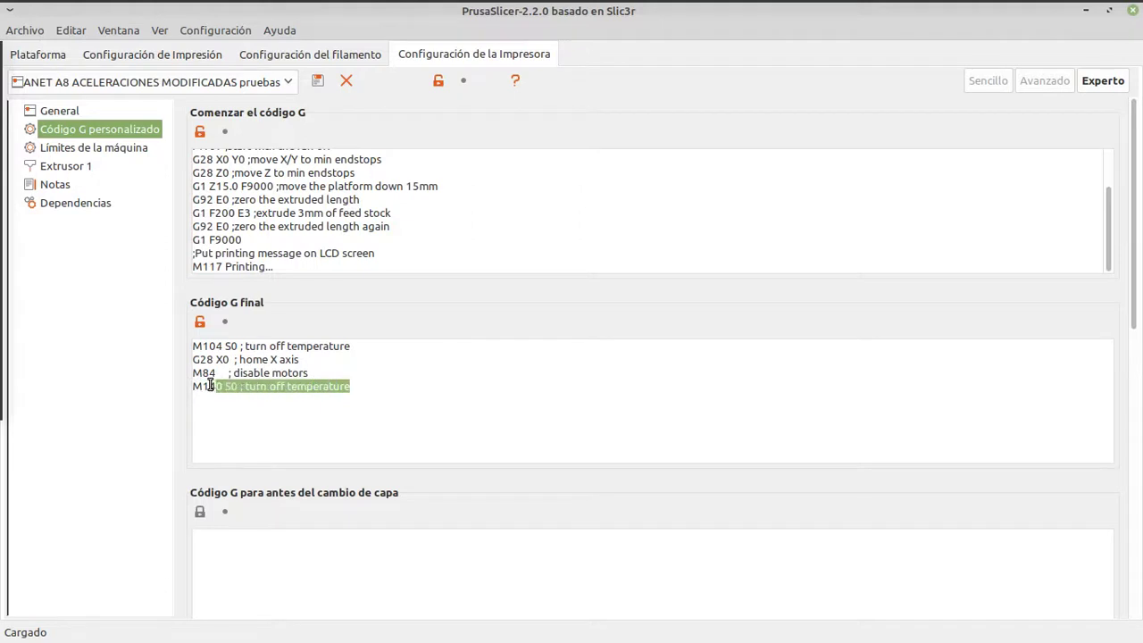
pyautogui.click(989, 82)
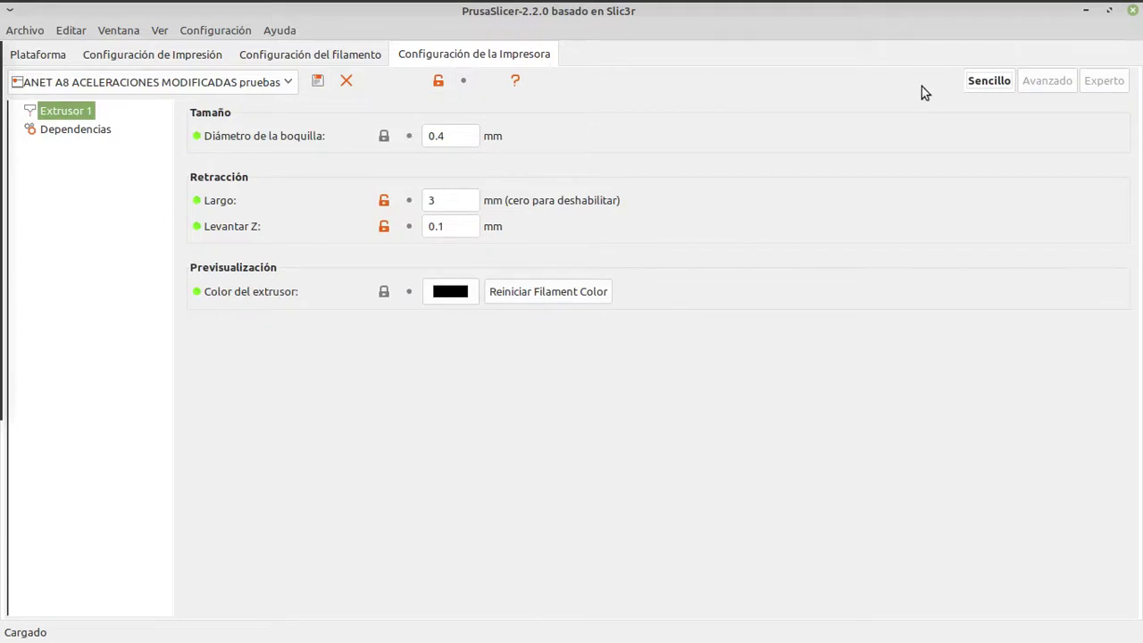
pyautogui.click(1089, 85)
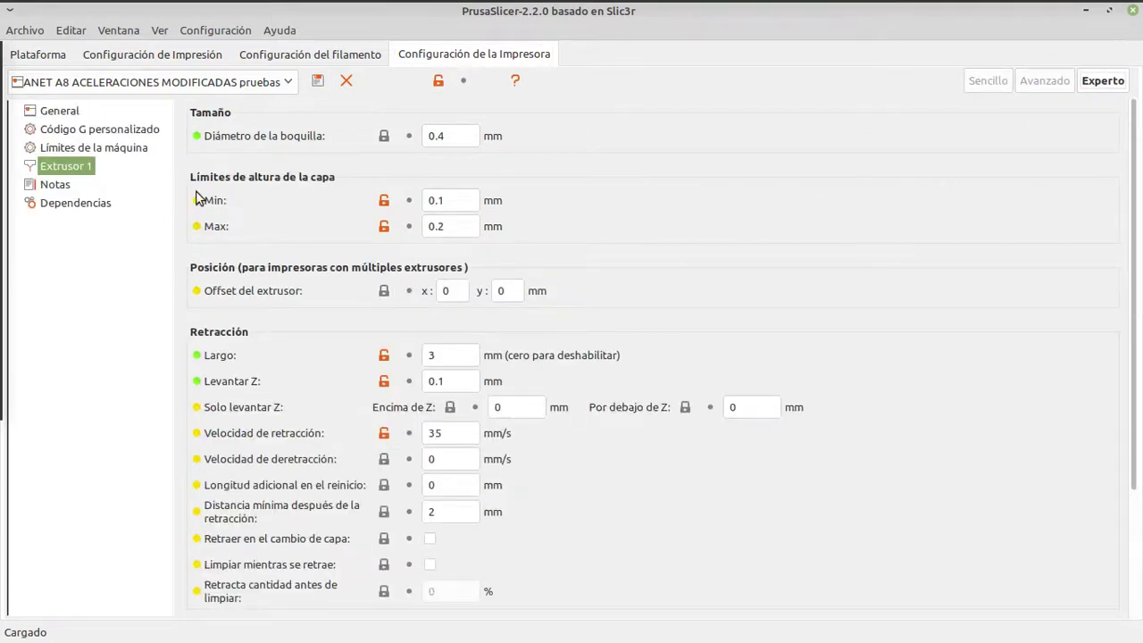
pyautogui.click(95, 132)
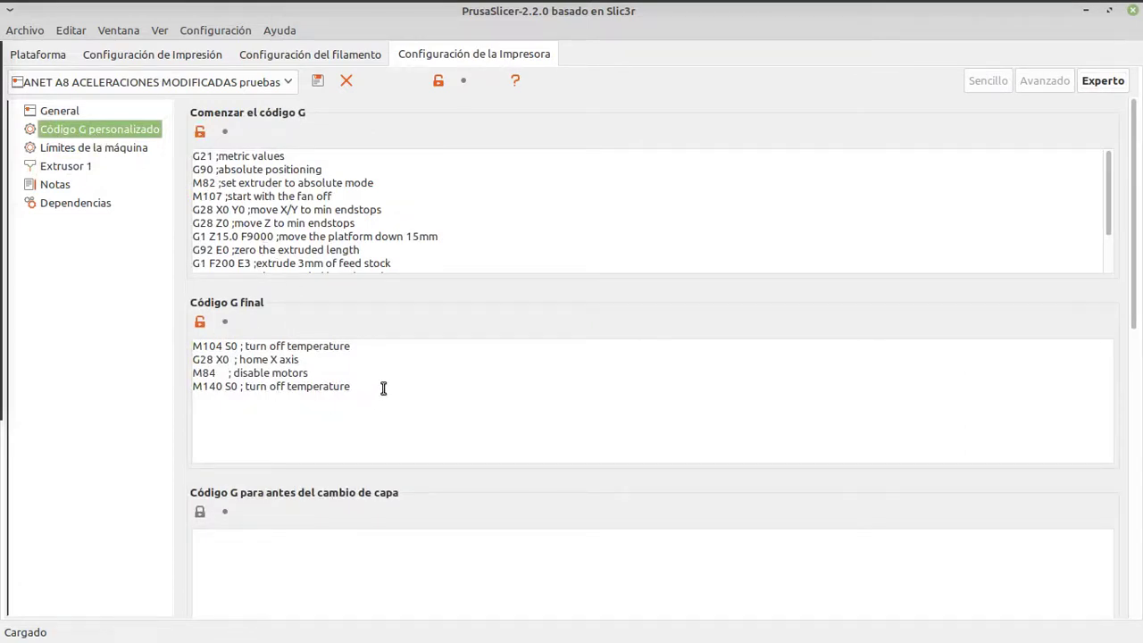
pyautogui.moveTo(371, 389); pyautogui.dragTo(162, 387)
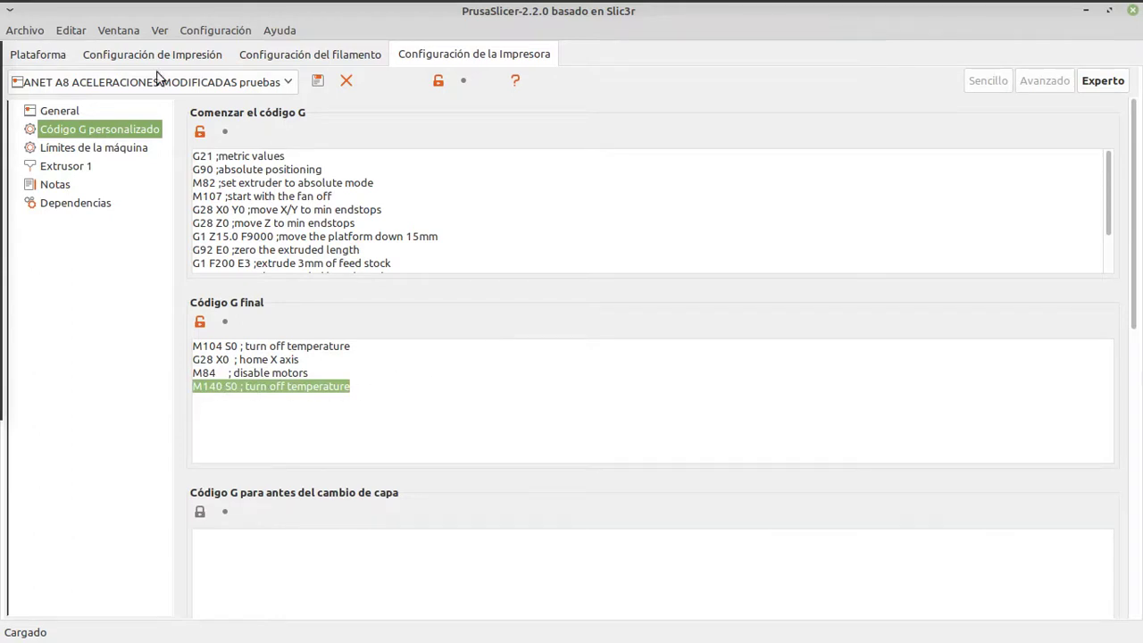
# Save the printer settings as a preset named "tutorial" and return to the face shield on the platform.
pyautogui.click(39, 58)
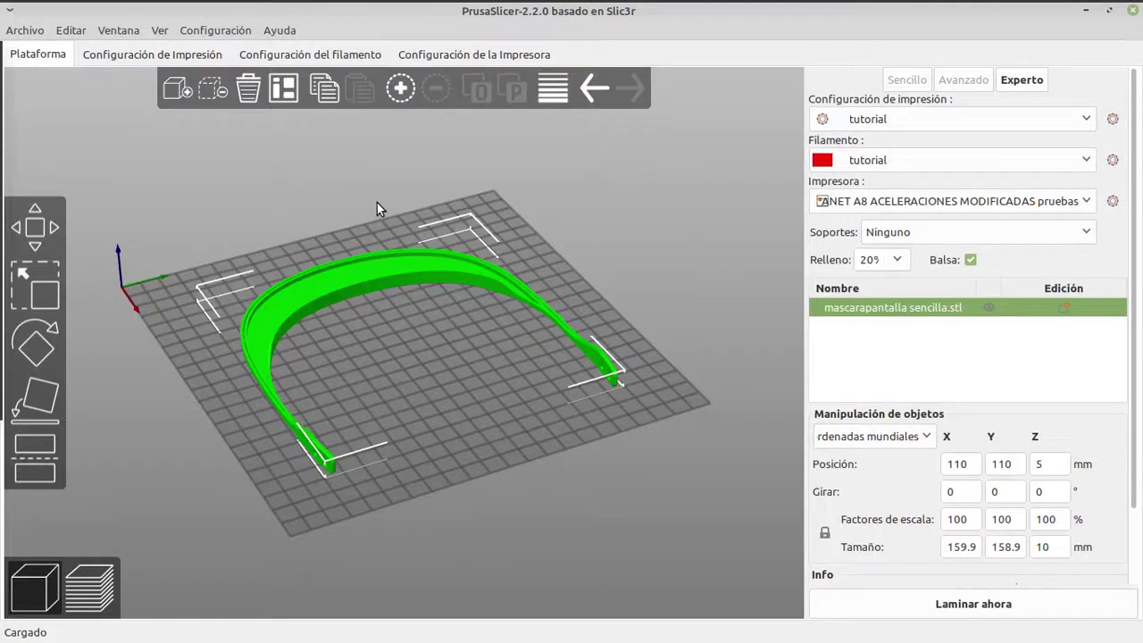
pyautogui.moveTo(499, 393); pyautogui.dragTo(544, 381)
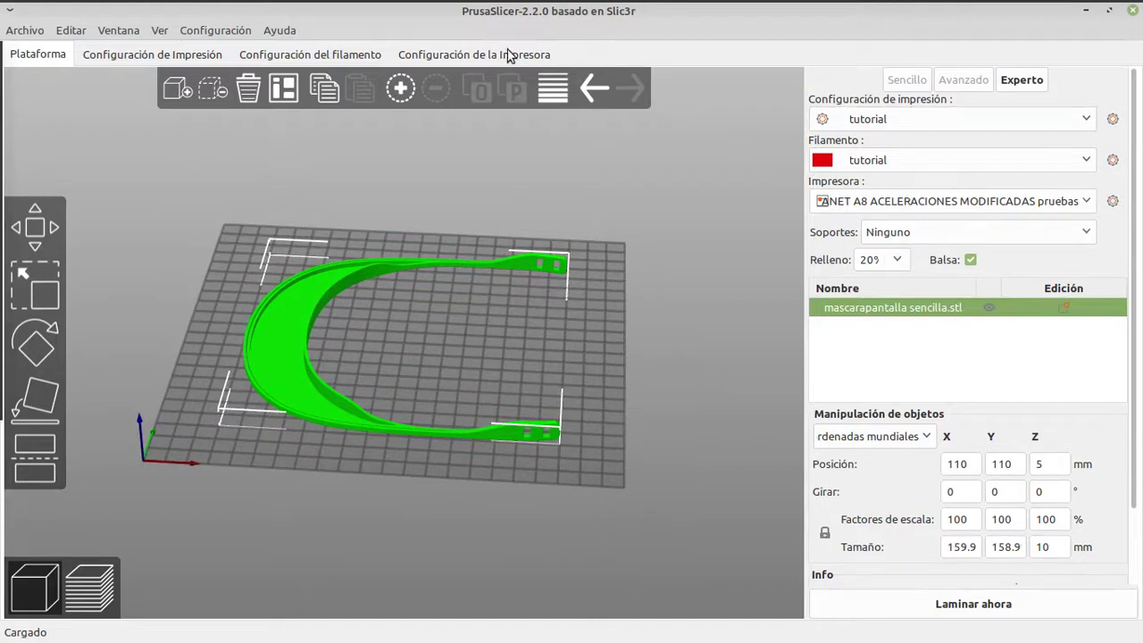
pyautogui.click(490, 58)
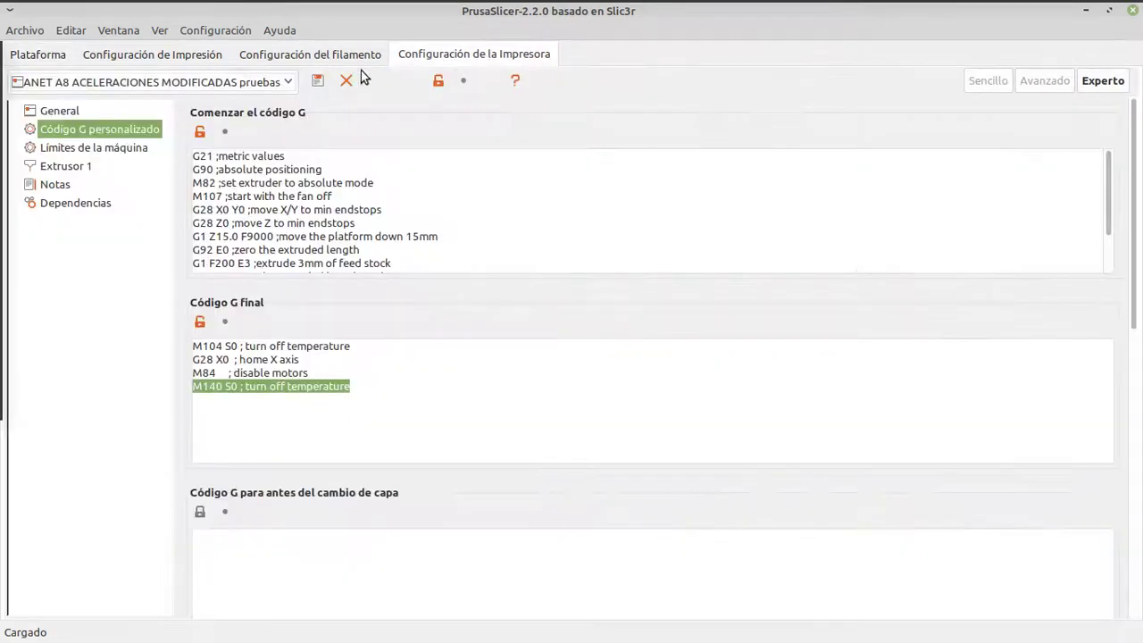
pyautogui.click(317, 82)
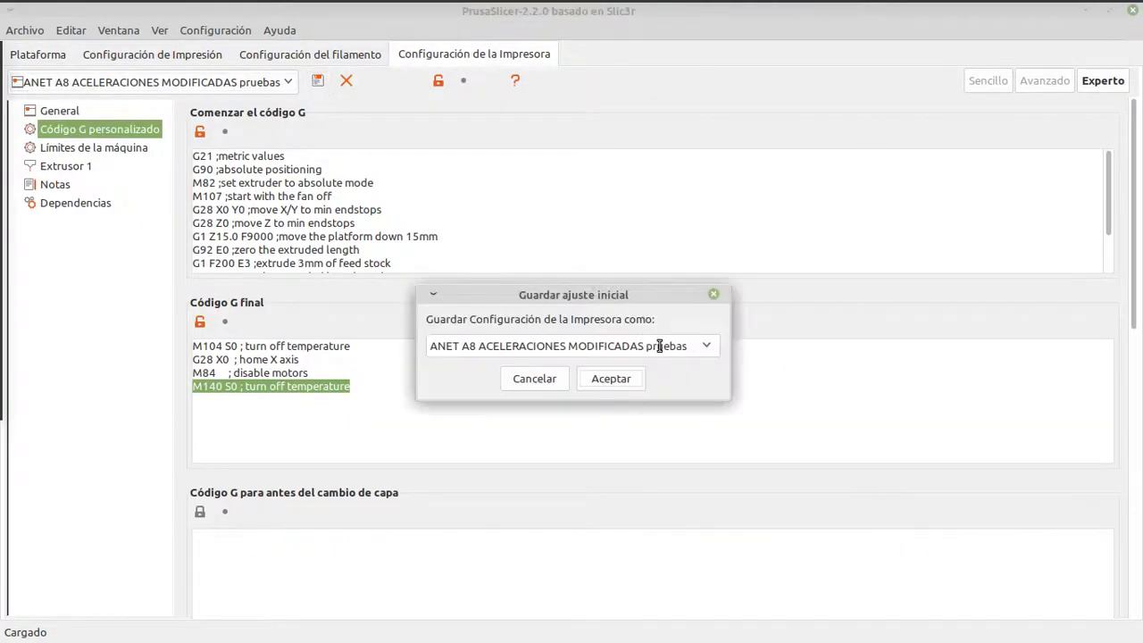
pyautogui.moveTo(687, 345); pyautogui.dragTo(402, 332)
pyautogui.write('t')
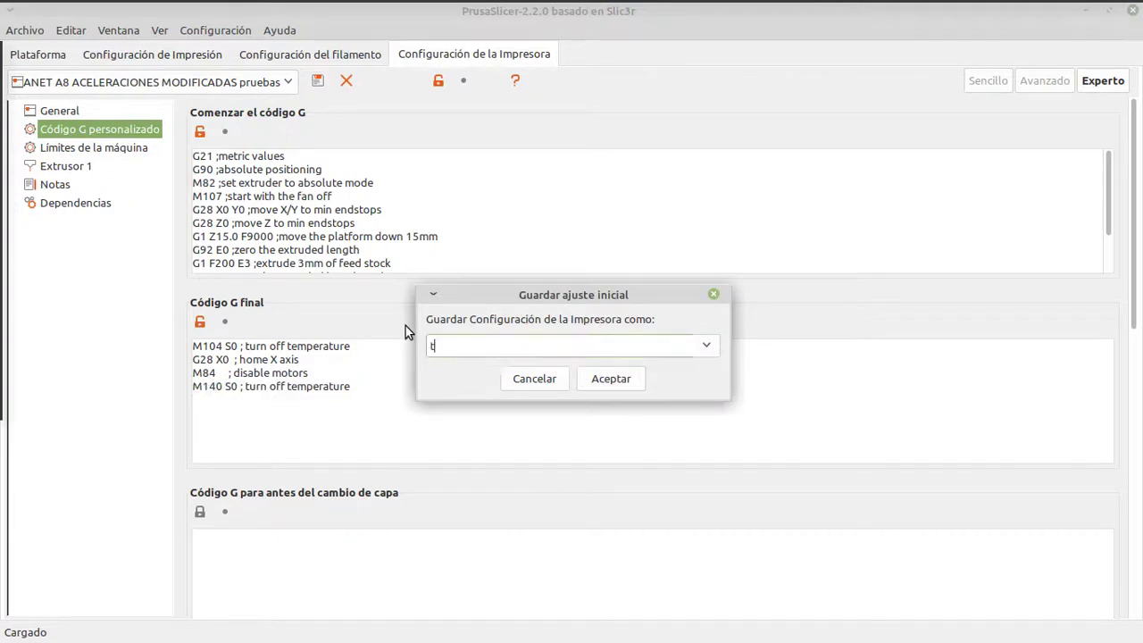
pyautogui.write('utorial')
pyautogui.click(601, 387)
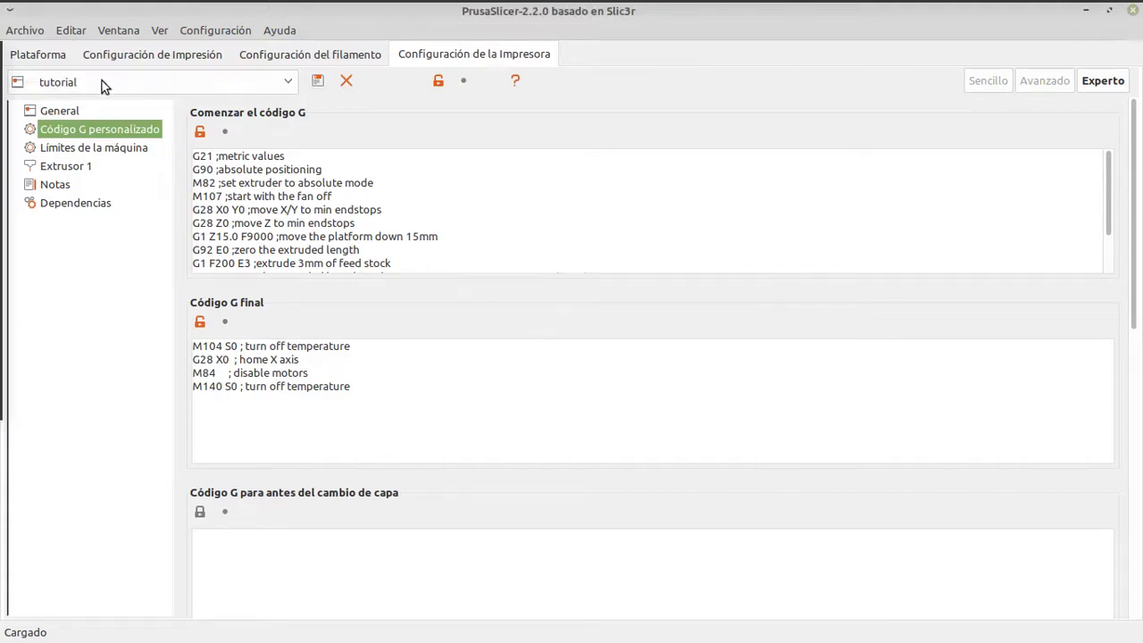
pyautogui.click(41, 57)
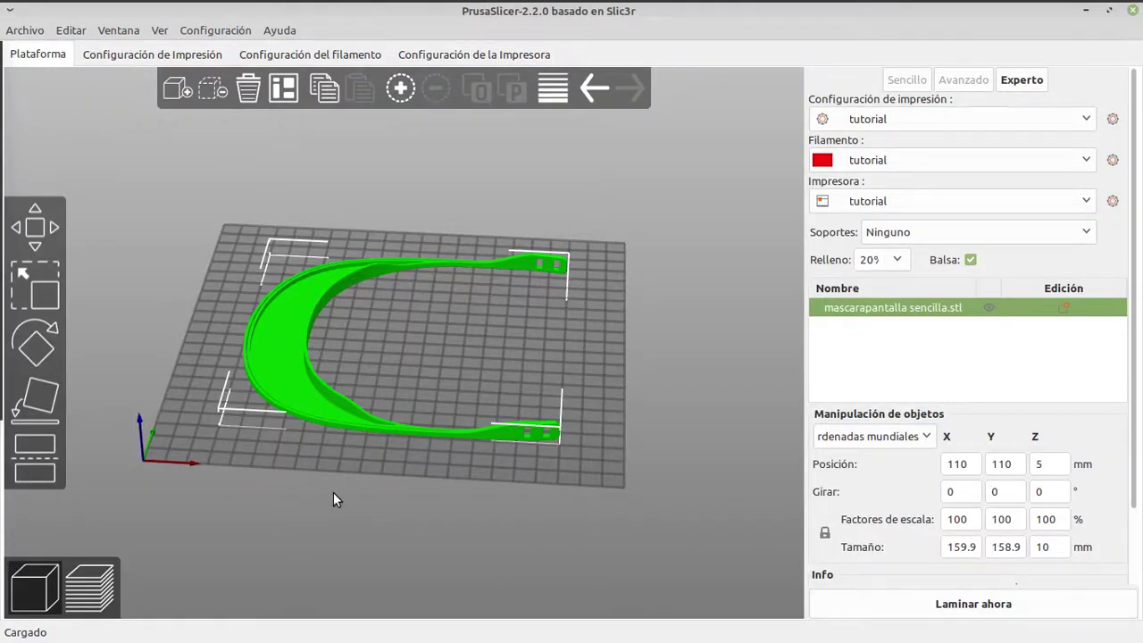
pyautogui.moveTo(333, 492); pyautogui.dragTo(369, 537)
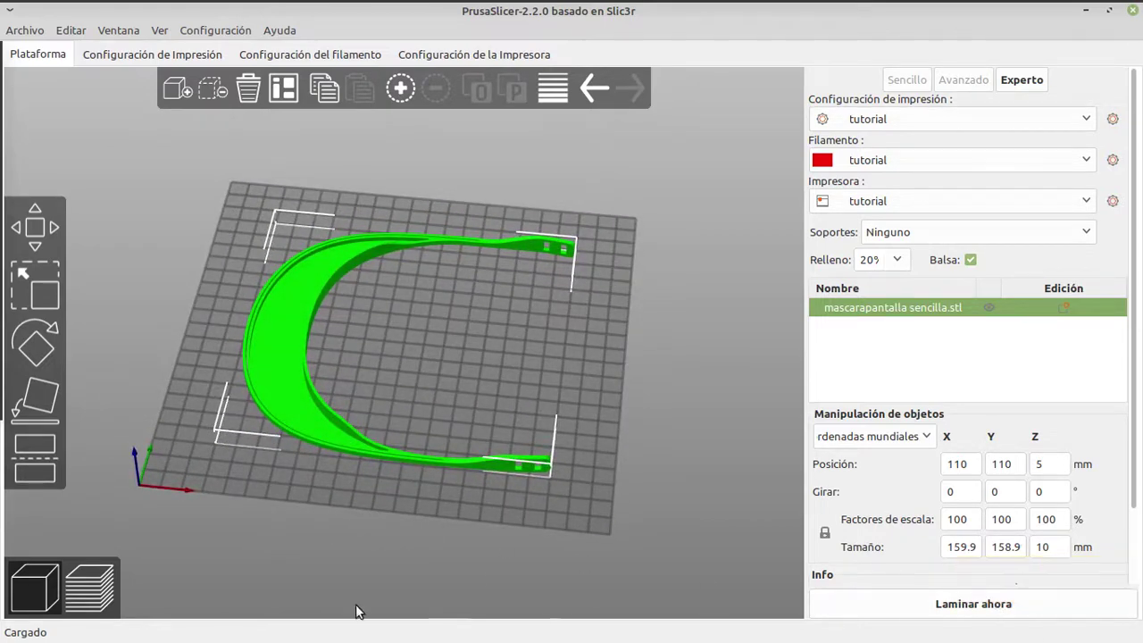
pyautogui.click(86, 594)
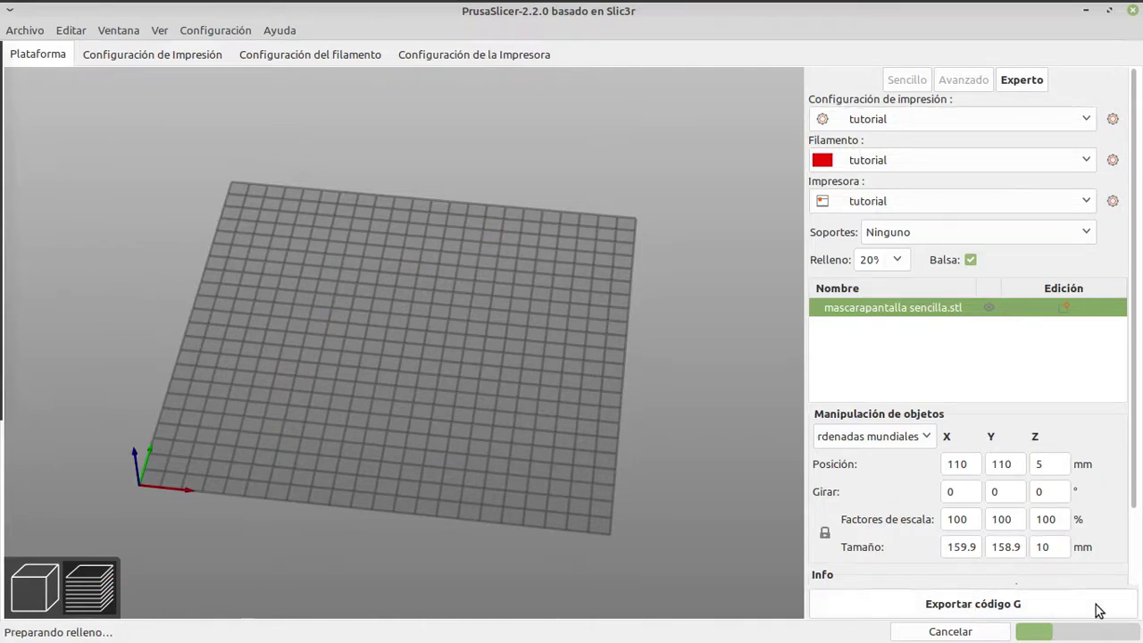
pyautogui.click(37, 584)
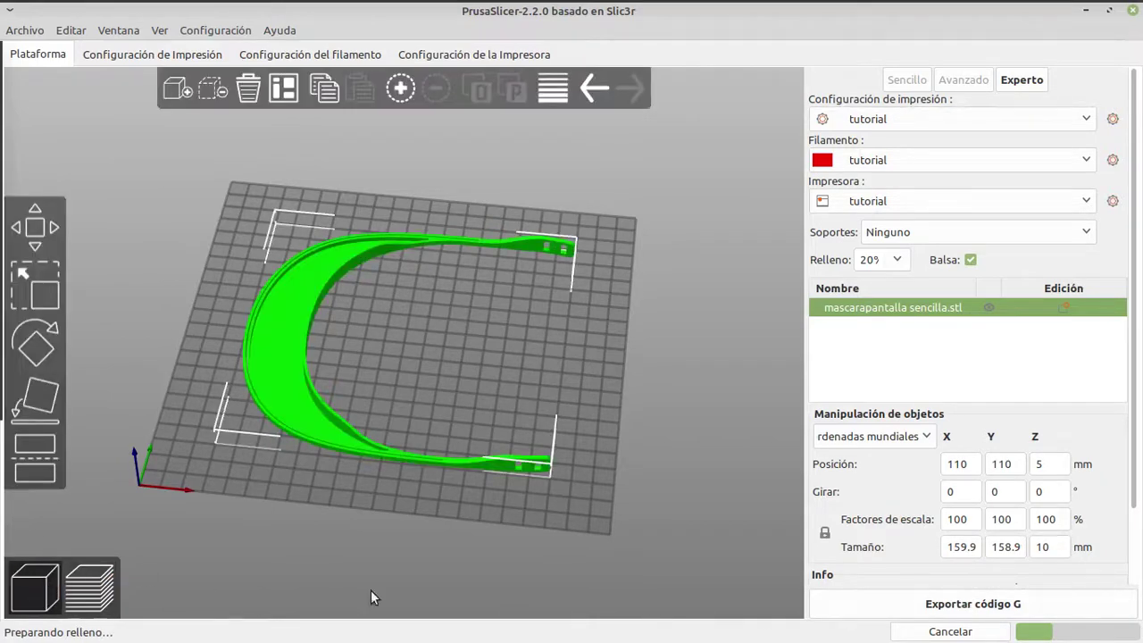
pyautogui.click(971, 636)
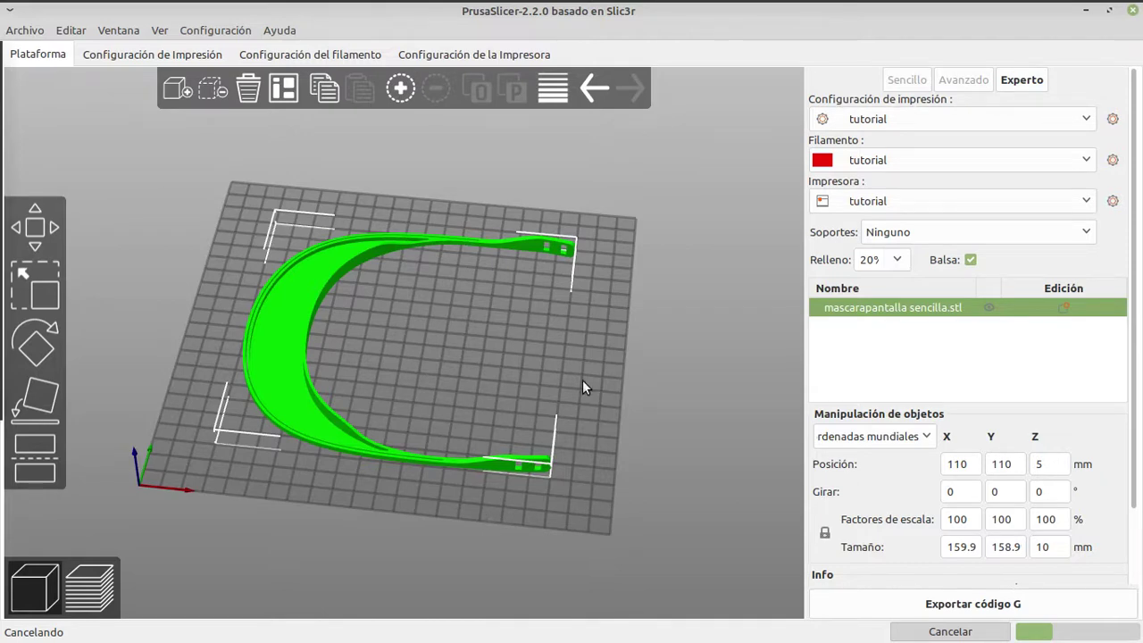
pyautogui.moveTo(733, 7)
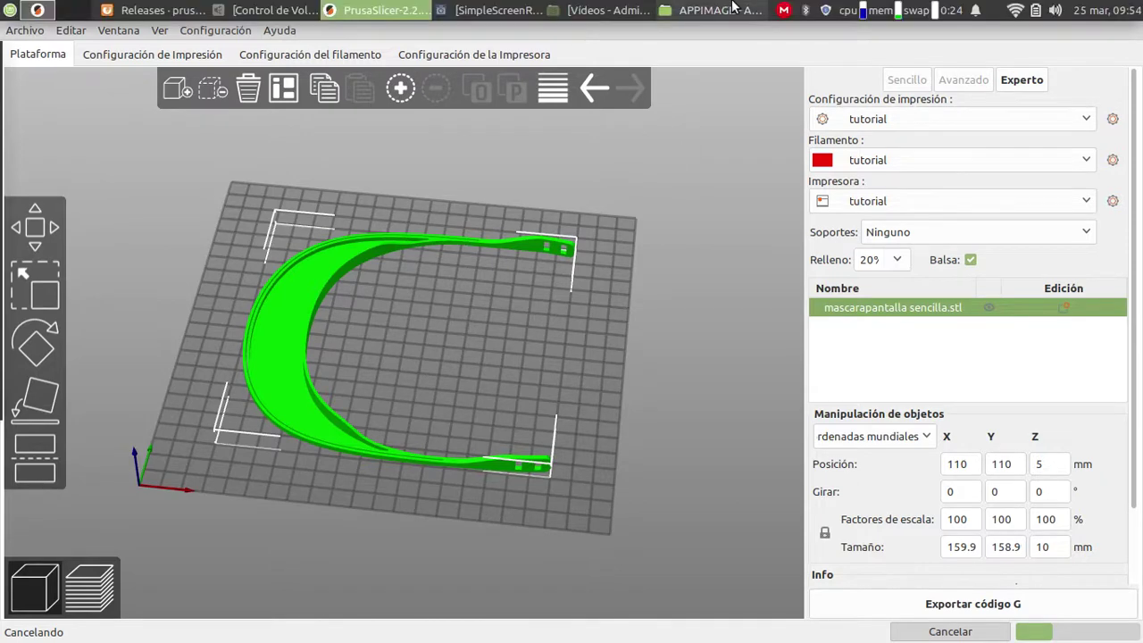
pyautogui.click(495, 11)
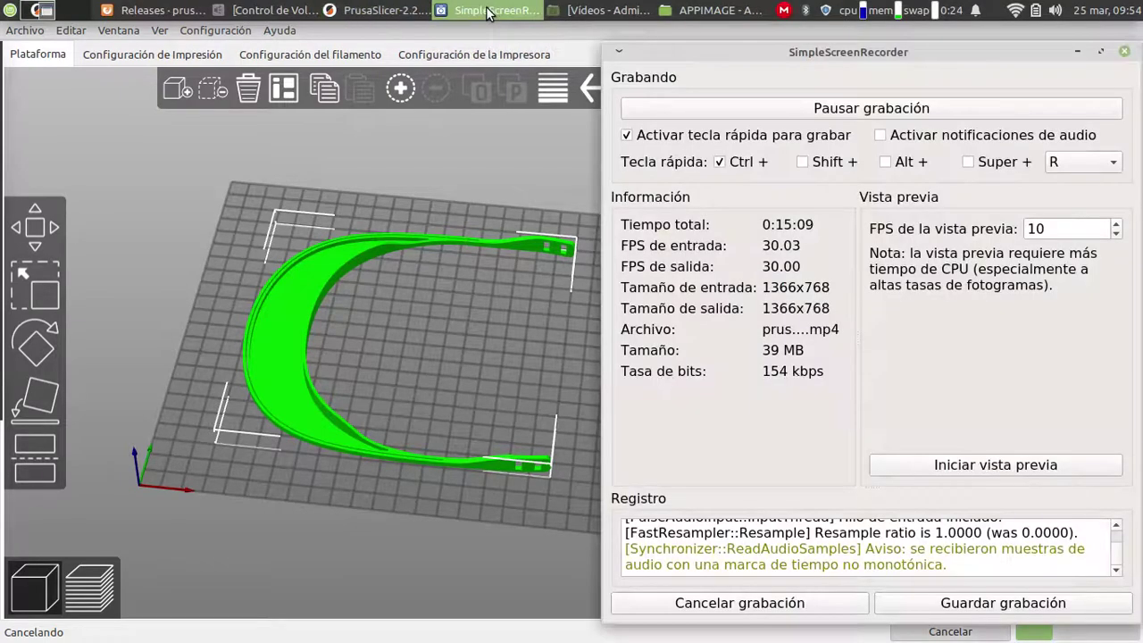
pyautogui.click(845, 109)
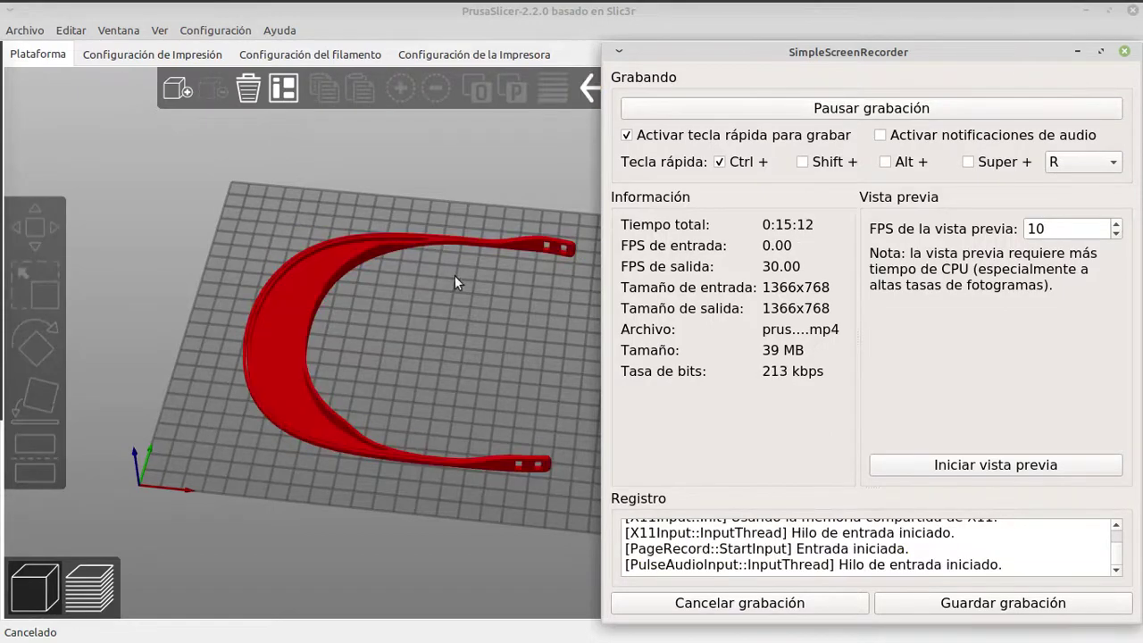
# Slice the face shield with the tutorial presets and inspect its layer preview from several angles.
pyautogui.click(460, 312)
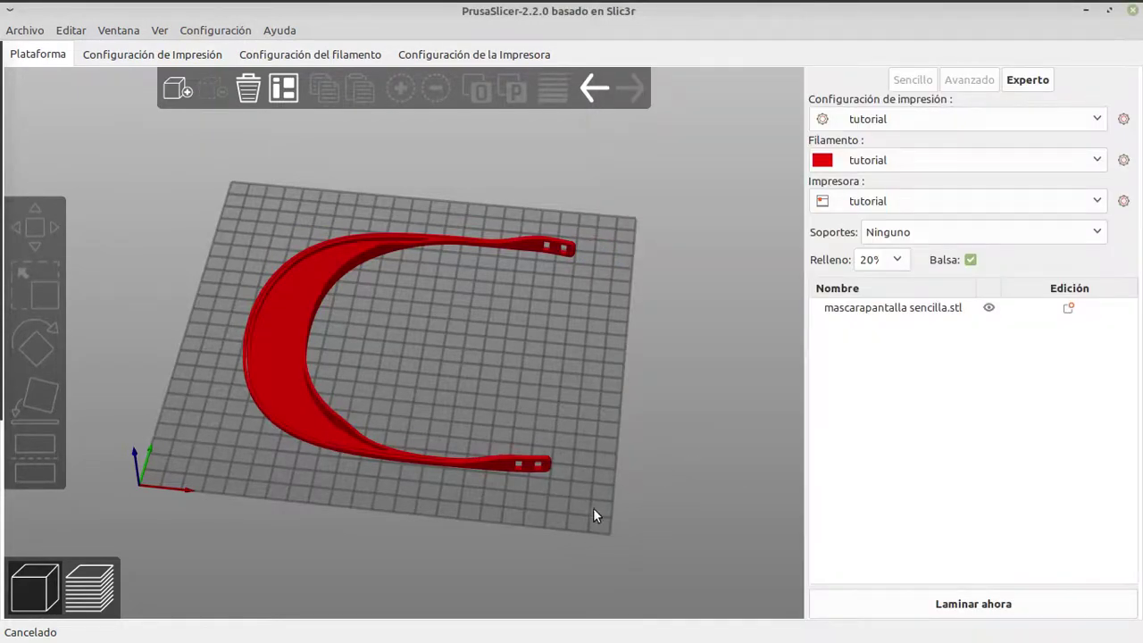
pyautogui.moveTo(593, 508); pyautogui.dragTo(639, 510)
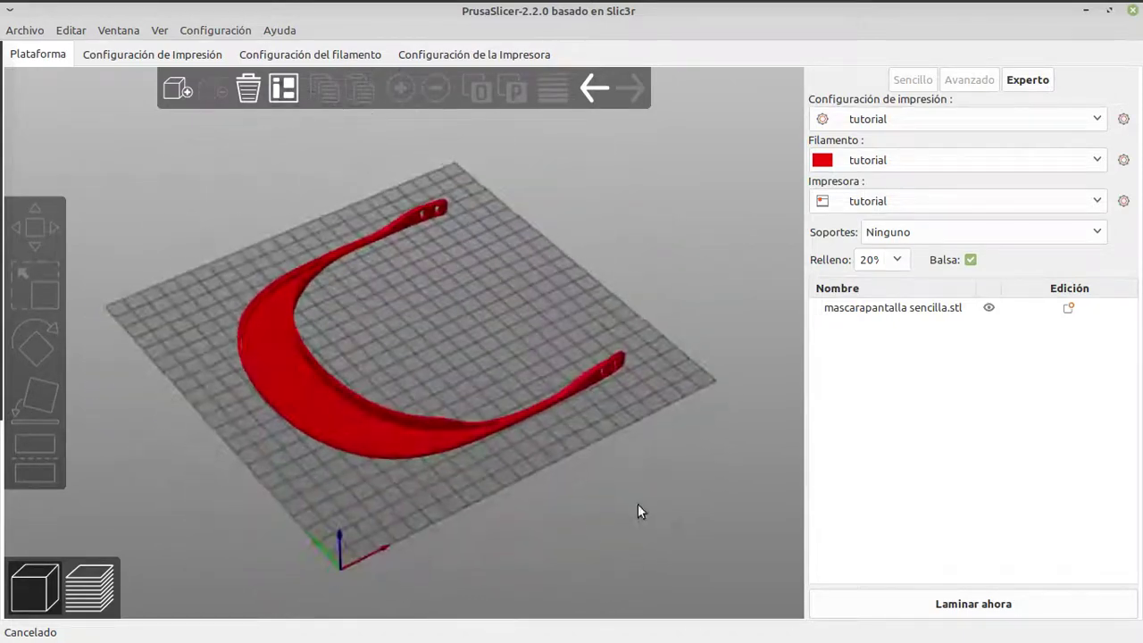
pyautogui.click(89, 588)
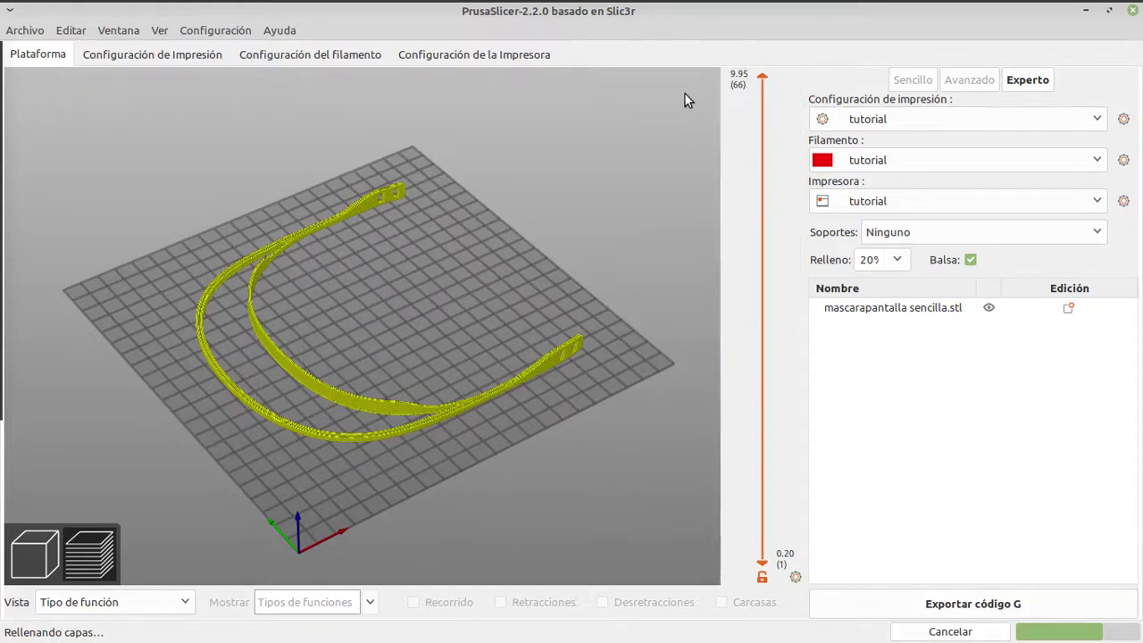
pyautogui.moveTo(777, 5)
pyautogui.moveTo(511, 320)
pyautogui.mouseDown()
pyautogui.moveTo(497, 309)
pyautogui.moveTo(486, 332)
pyautogui.moveTo(491, 323)
pyautogui.mouseUp()
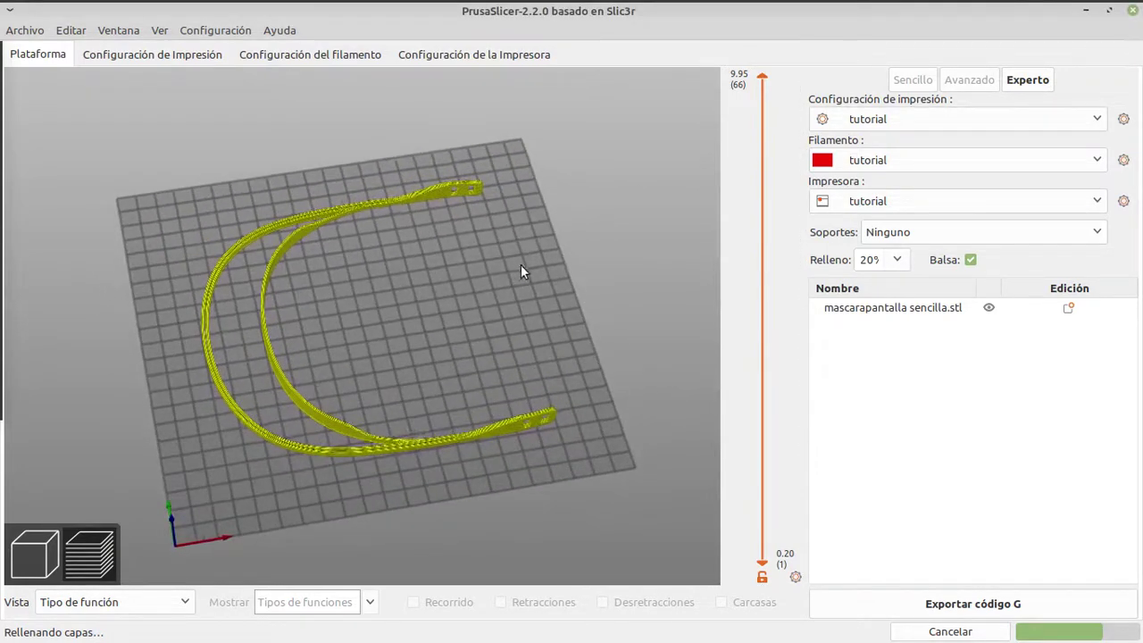
pyautogui.moveTo(577, 343); pyautogui.dragTo(520, 340)
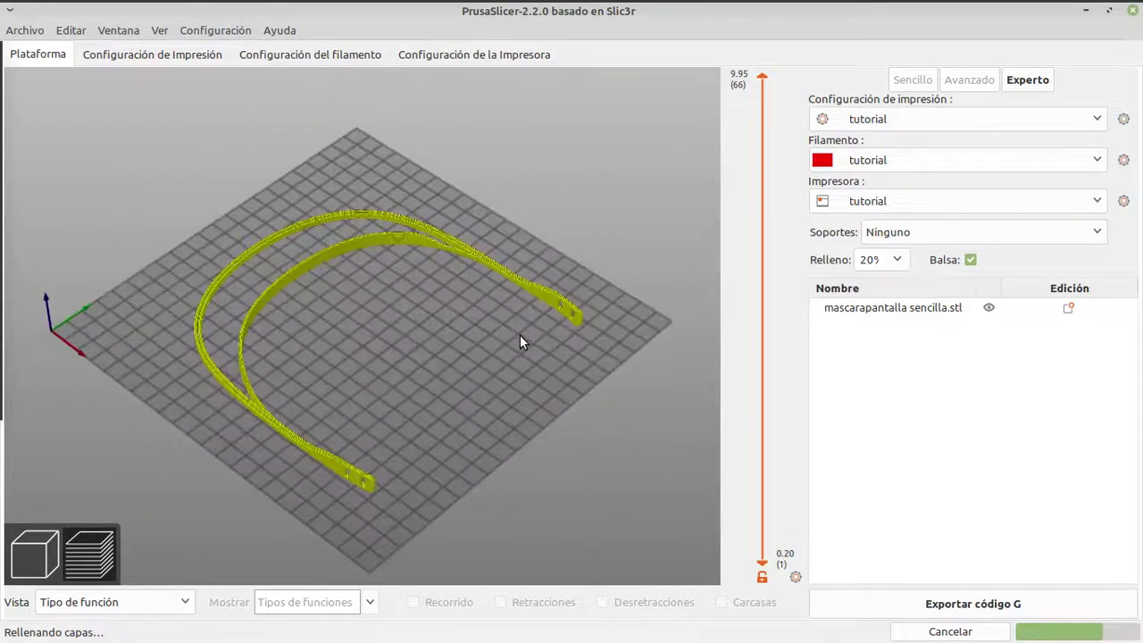